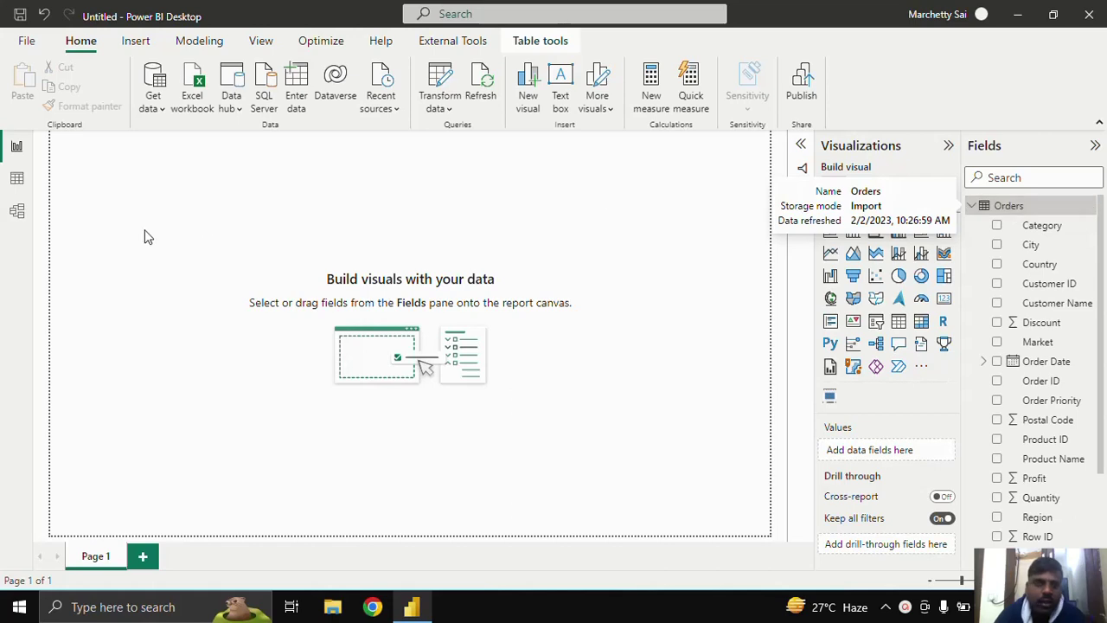
click(153, 105)
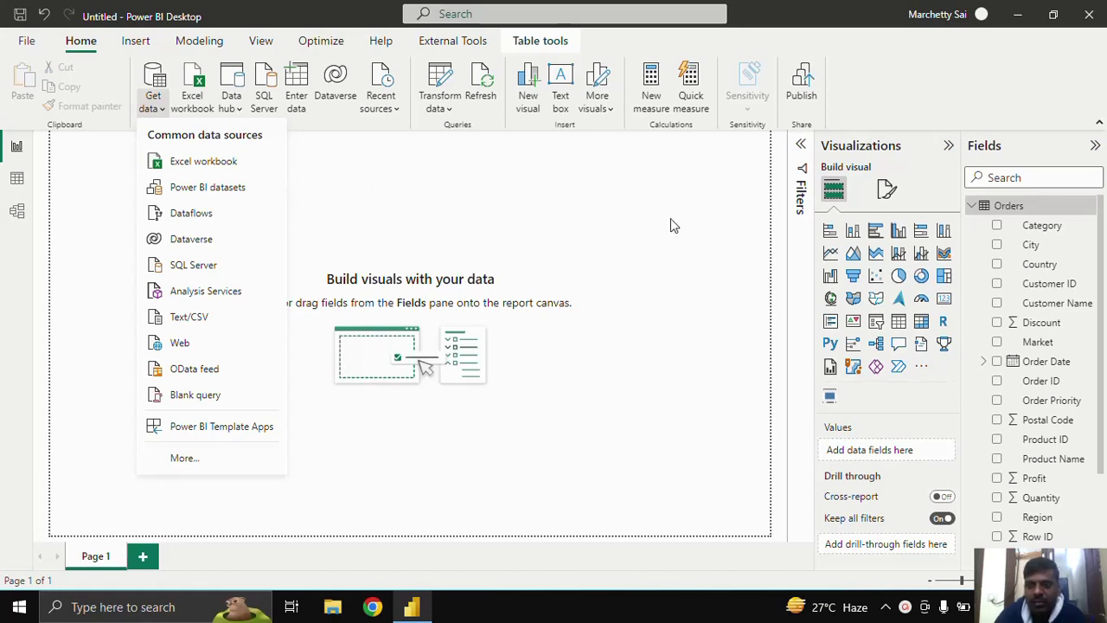
click(776, 389)
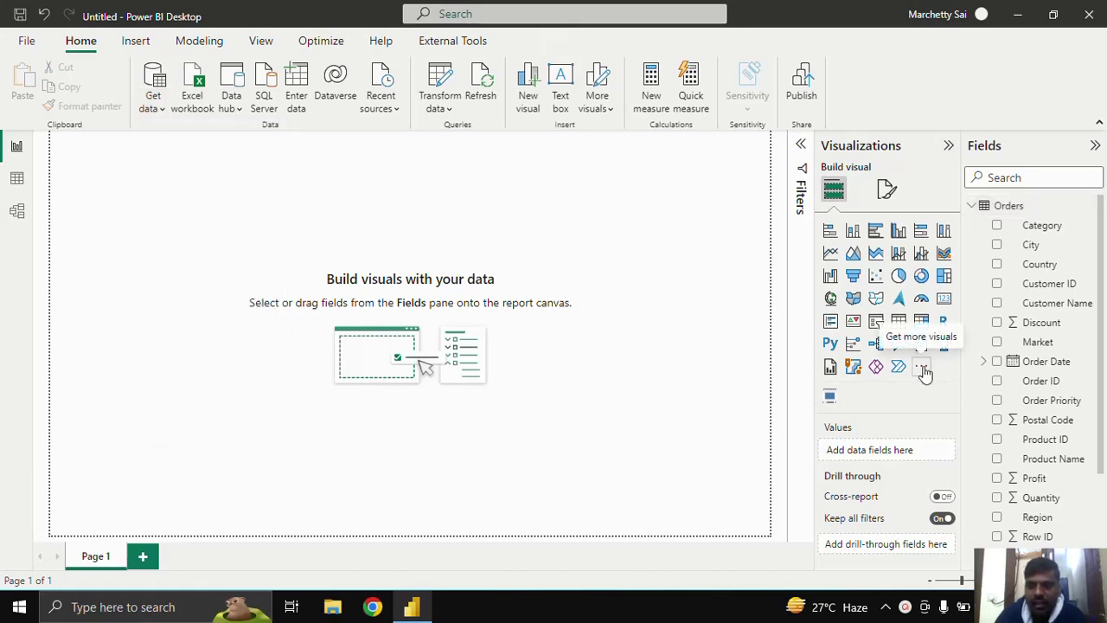
click(922, 367)
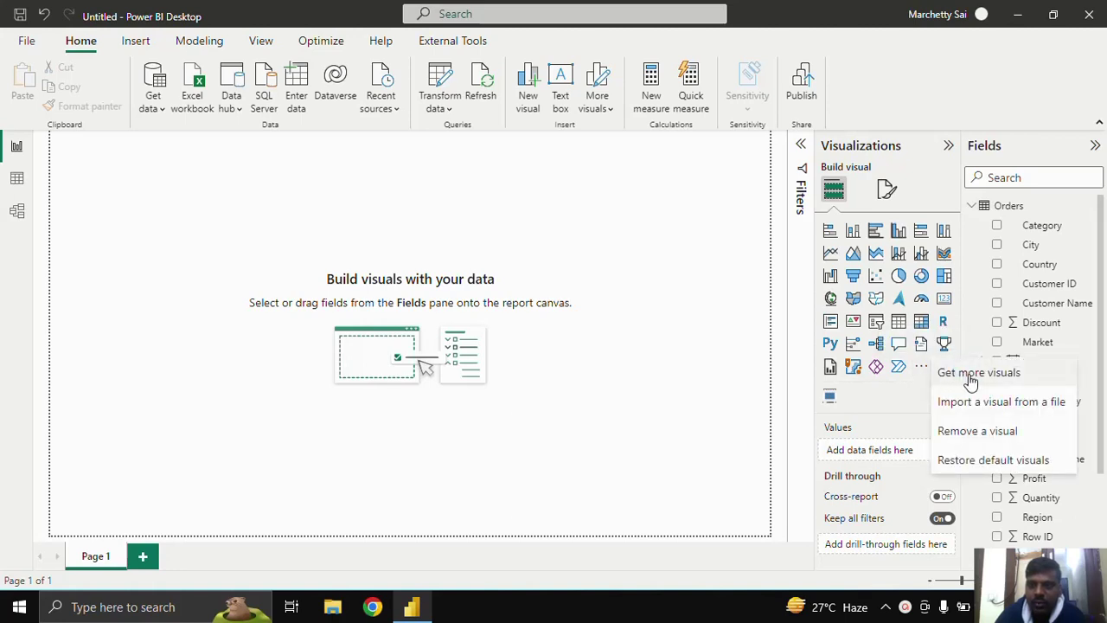
click(830, 400)
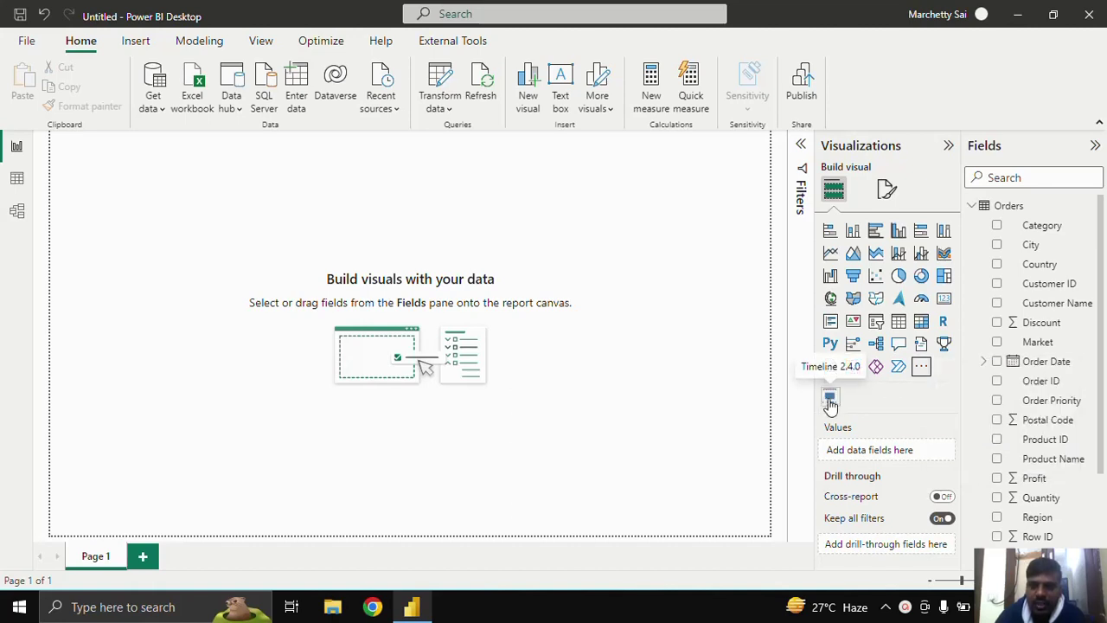
click(922, 368)
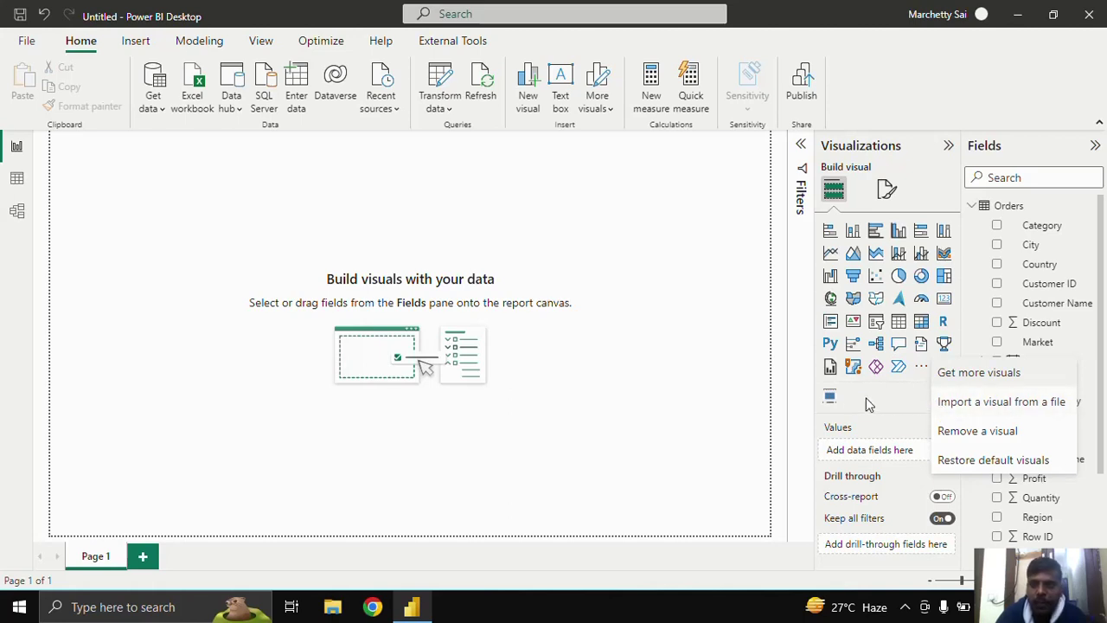
click(794, 406)
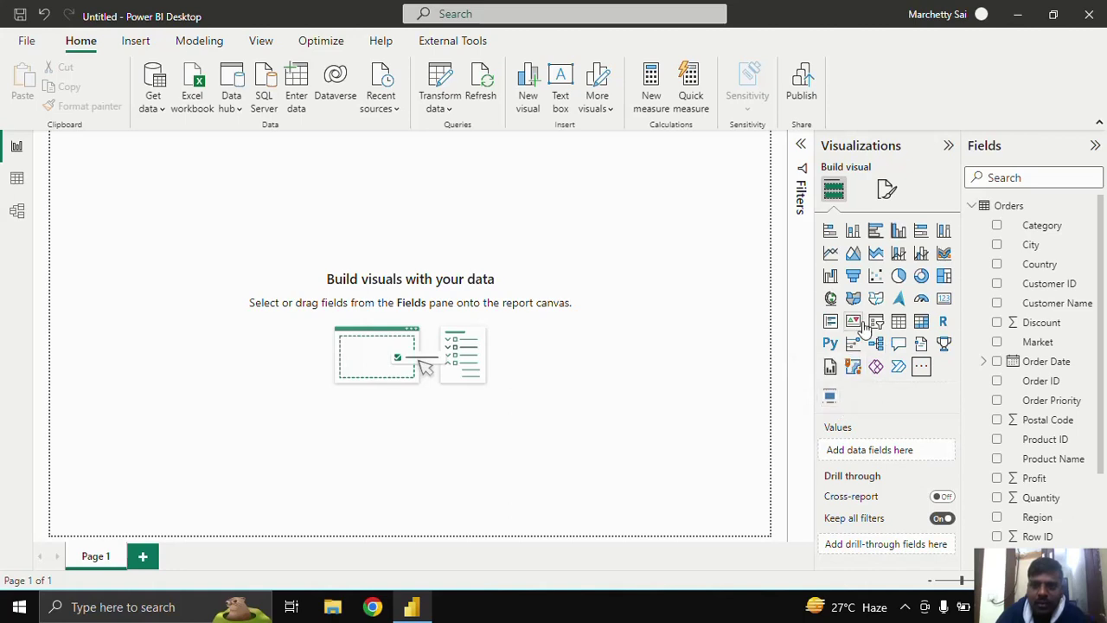
Insert a line chart, place it in the lower part of the report page and widen it across most of the page.
click(831, 253)
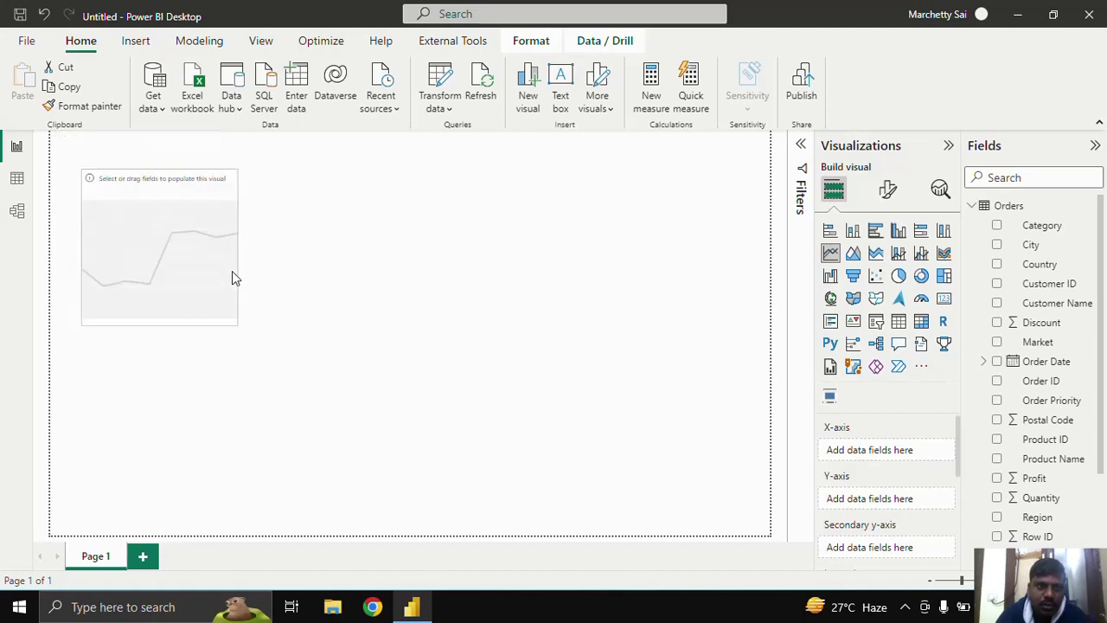
drag(232, 277, 252, 404)
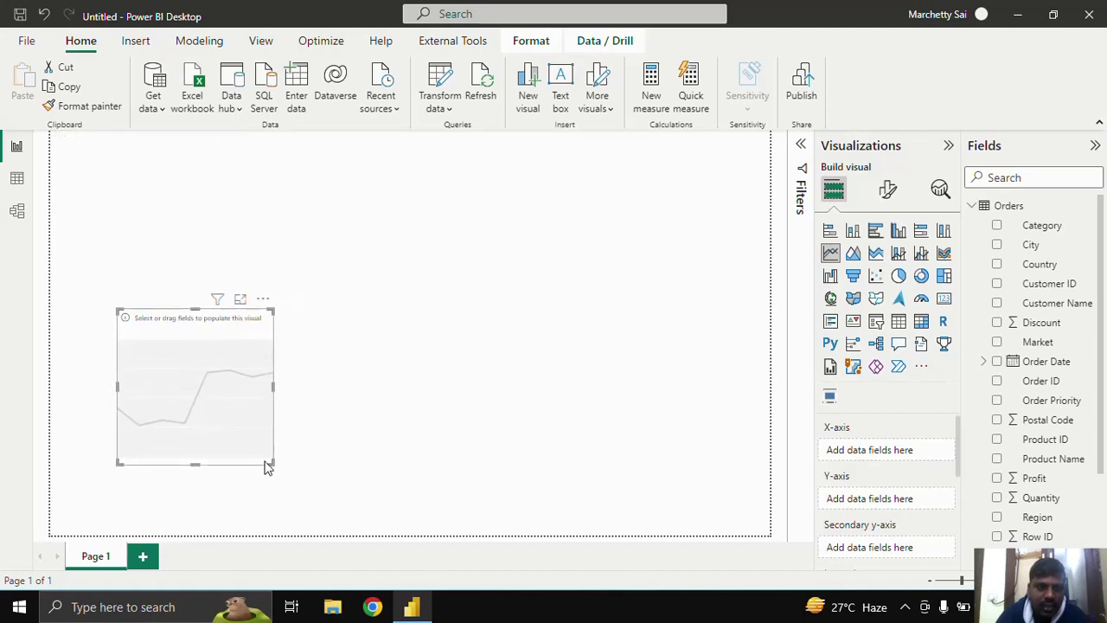
drag(274, 465, 715, 479)
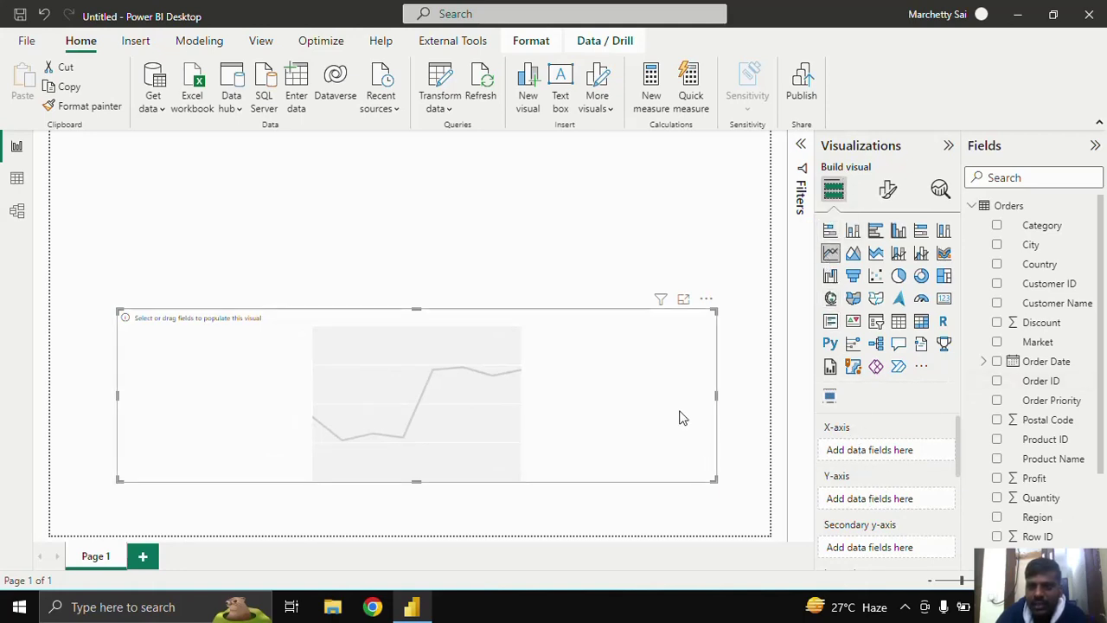
Plot Profit on the line chart's Y-axis against Order Date on the X-axis and extend the chart's left edge outward.
click(997, 362)
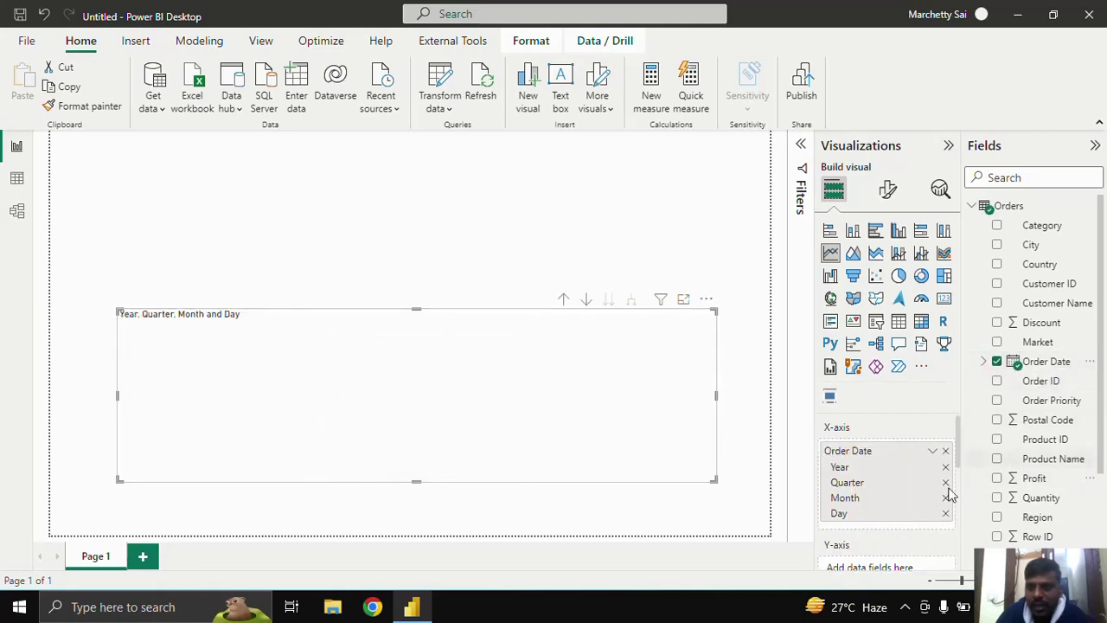
scroll(900, 563, down, 2)
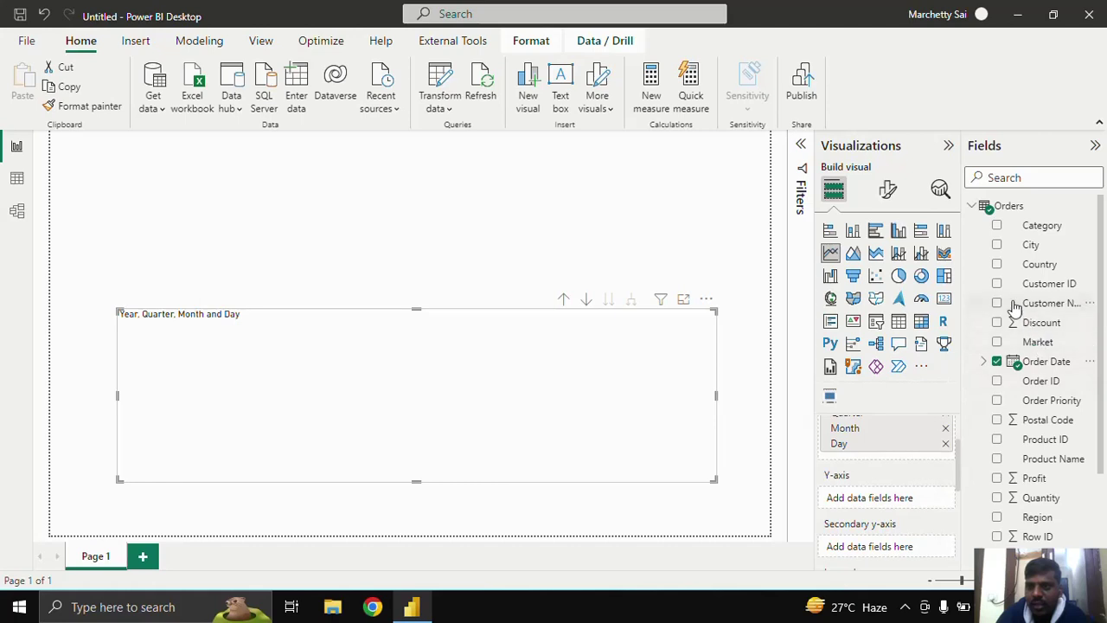
scroll(1036, 446, down, 3)
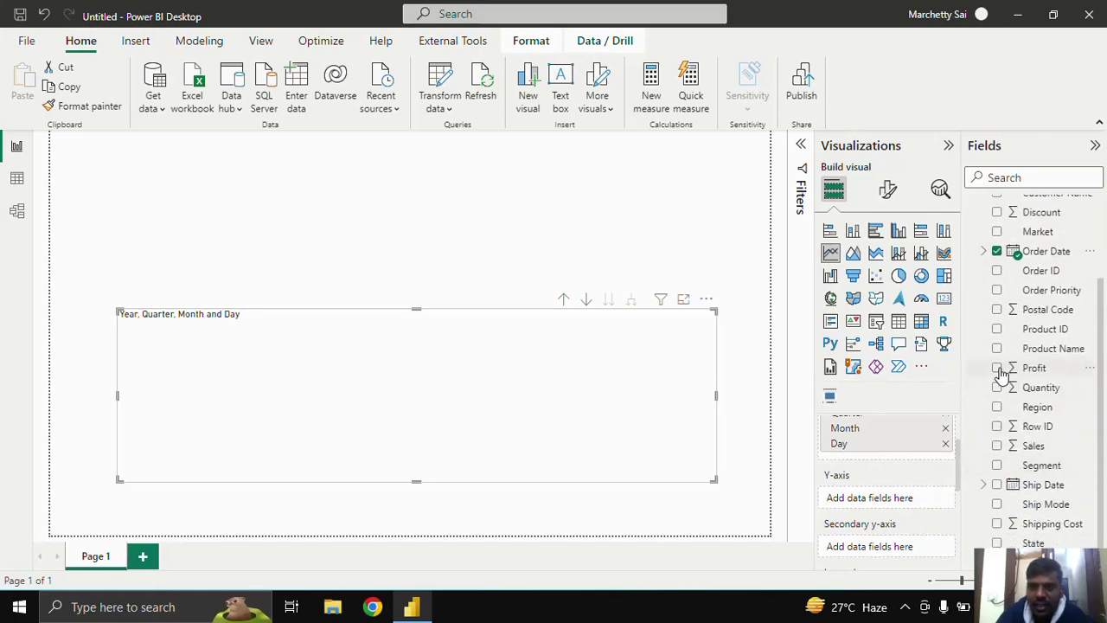
click(997, 368)
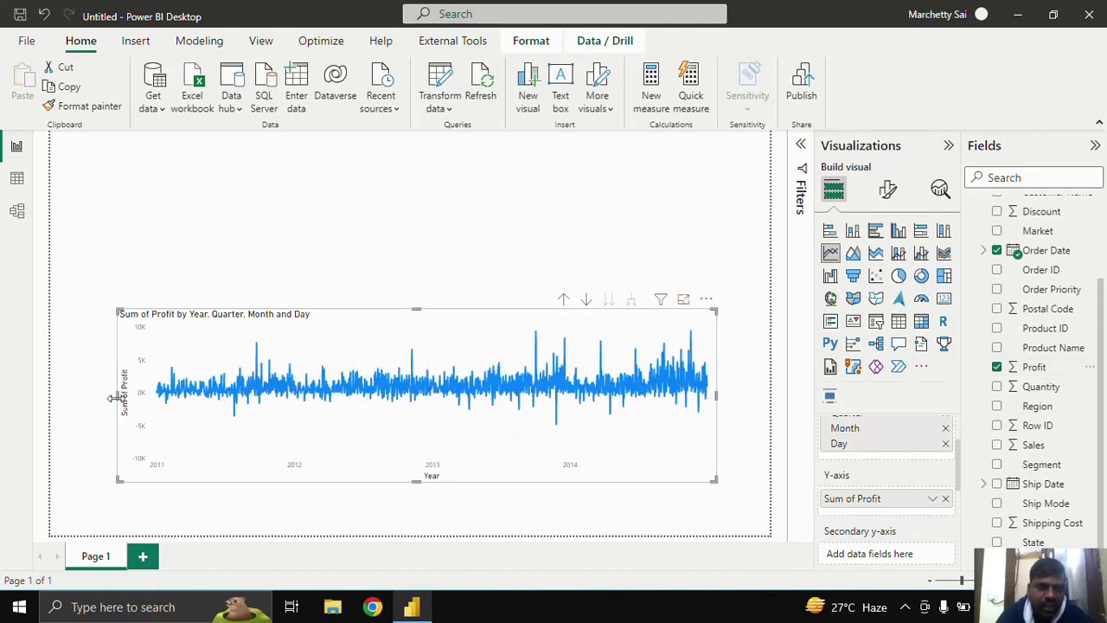
drag(113, 398, 78, 412)
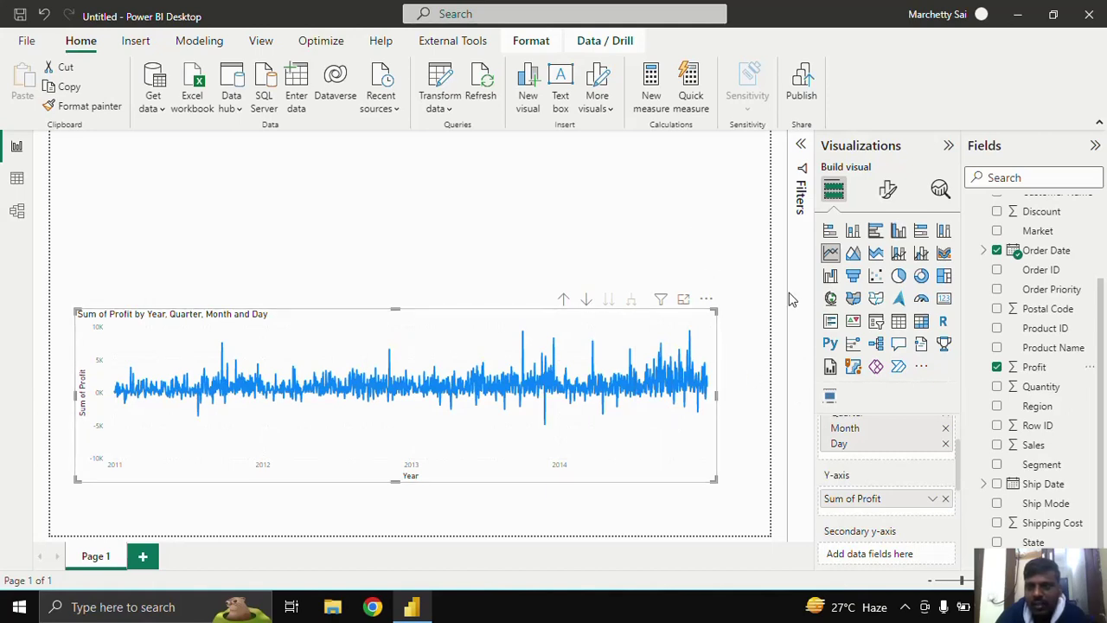
Add a separate slicer above the line chart and assign Order Date as its field.
click(726, 261)
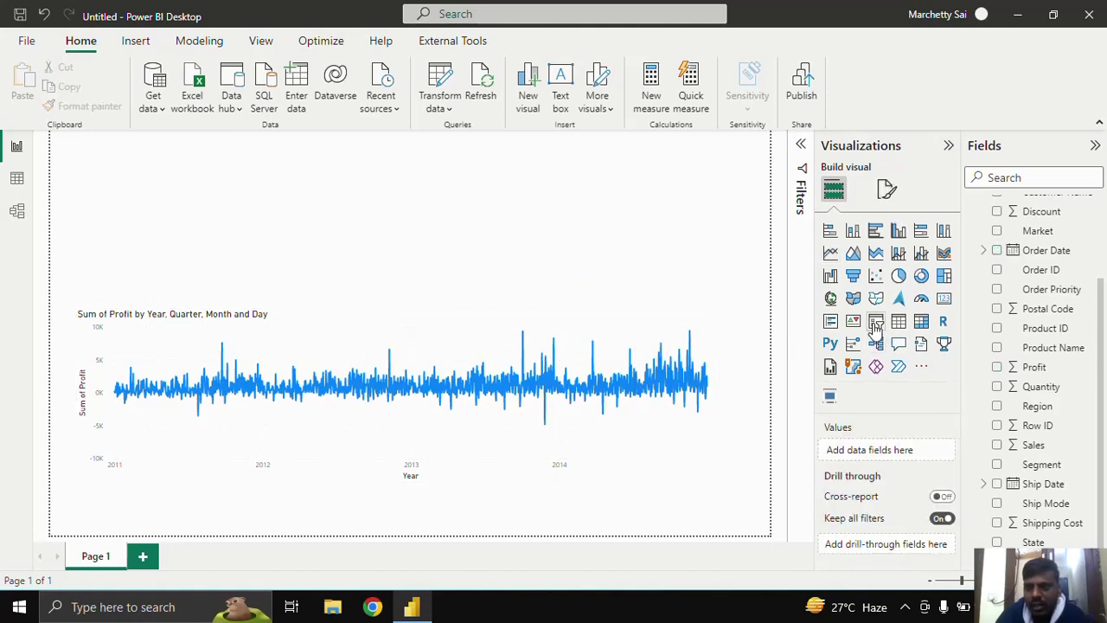
click(876, 322)
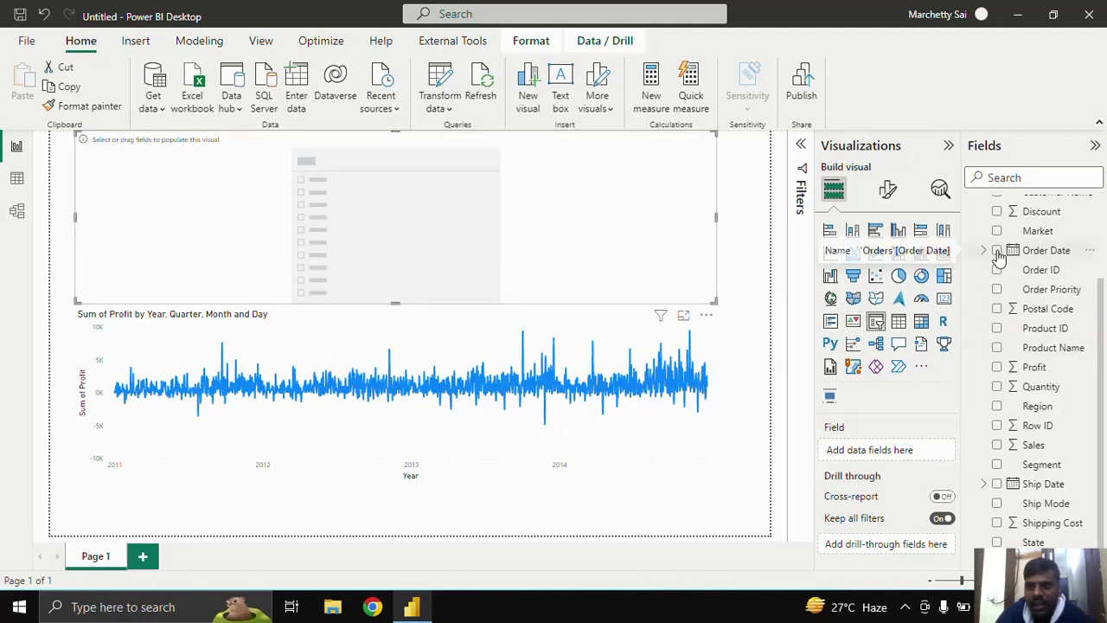
drag(1000, 257, 695, 294)
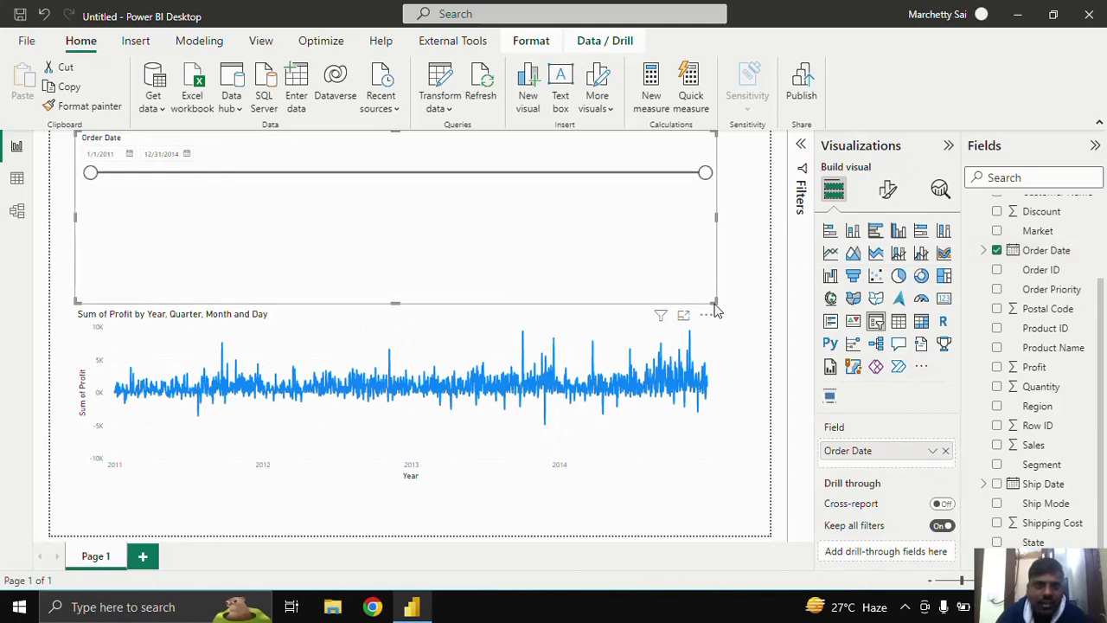
Filter the Order Date slicer to the range 1/7/2011 to 5/31/2012.
drag(705, 173, 301, 178)
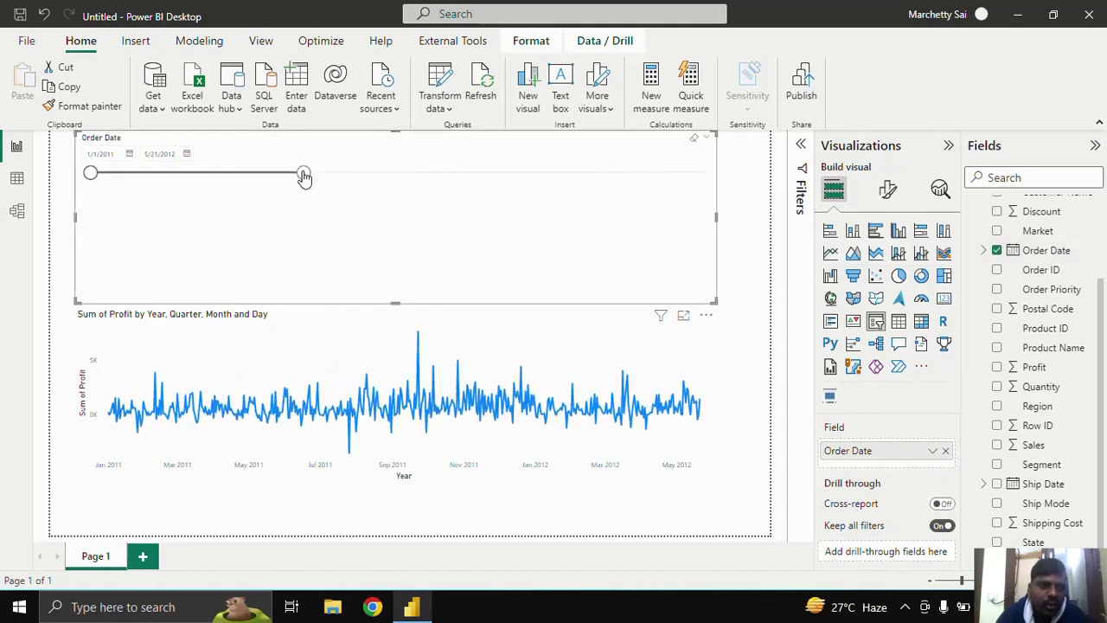
click(128, 152)
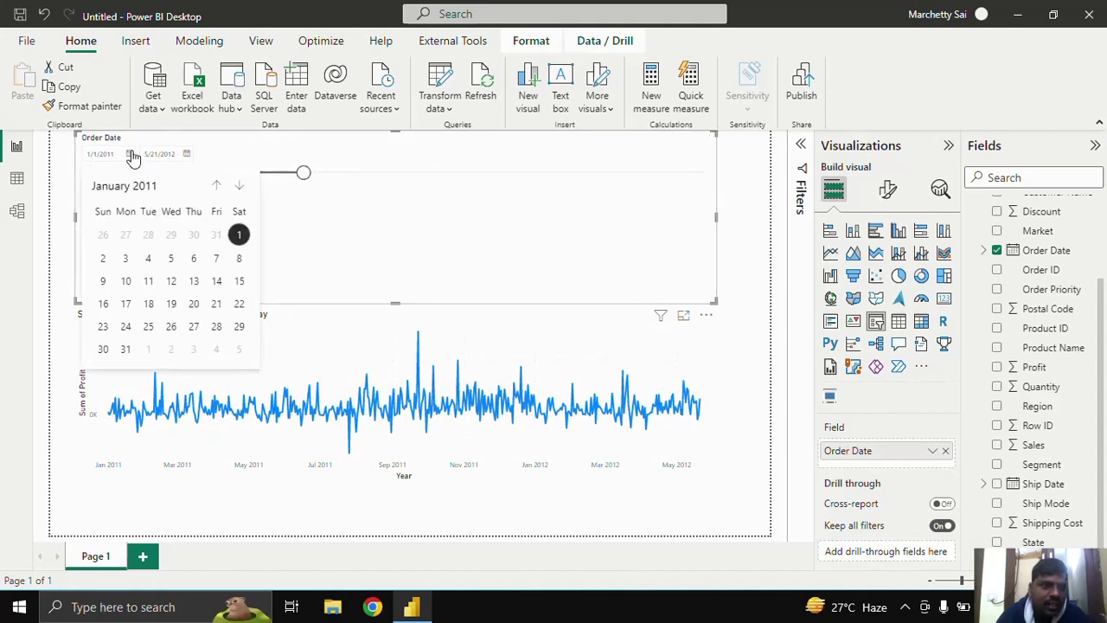
click(213, 259)
click(187, 154)
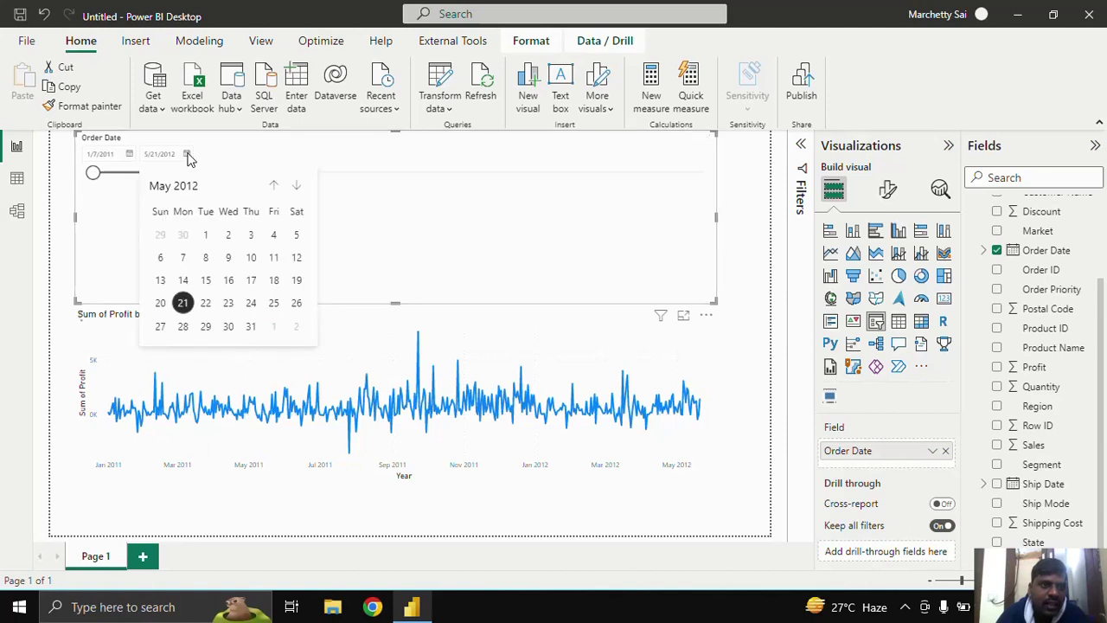
click(251, 327)
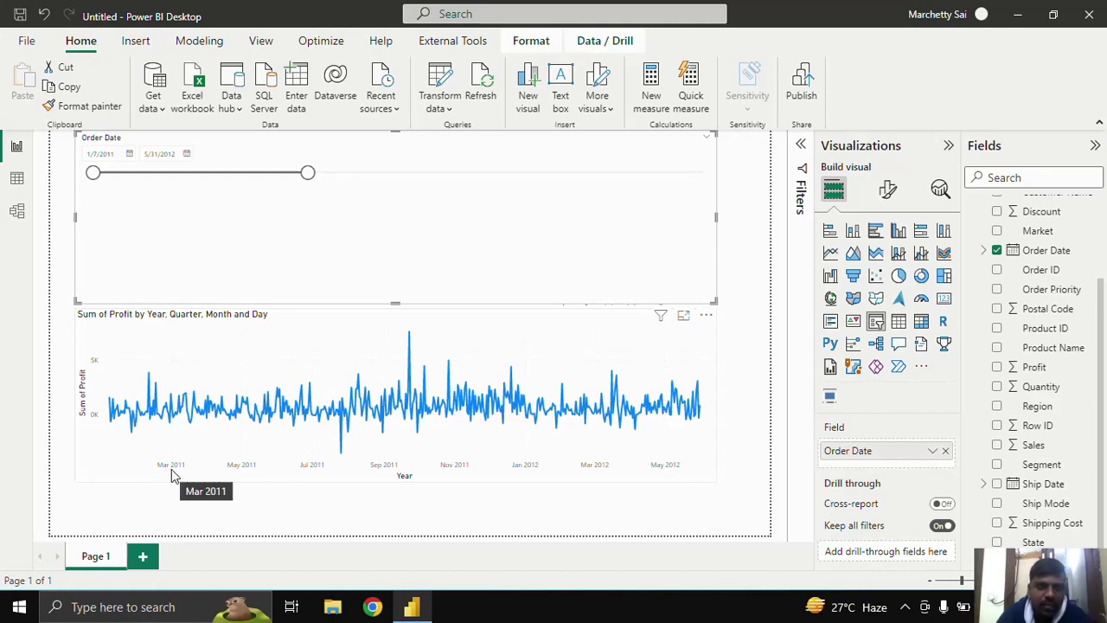
mouse_move(642, 456)
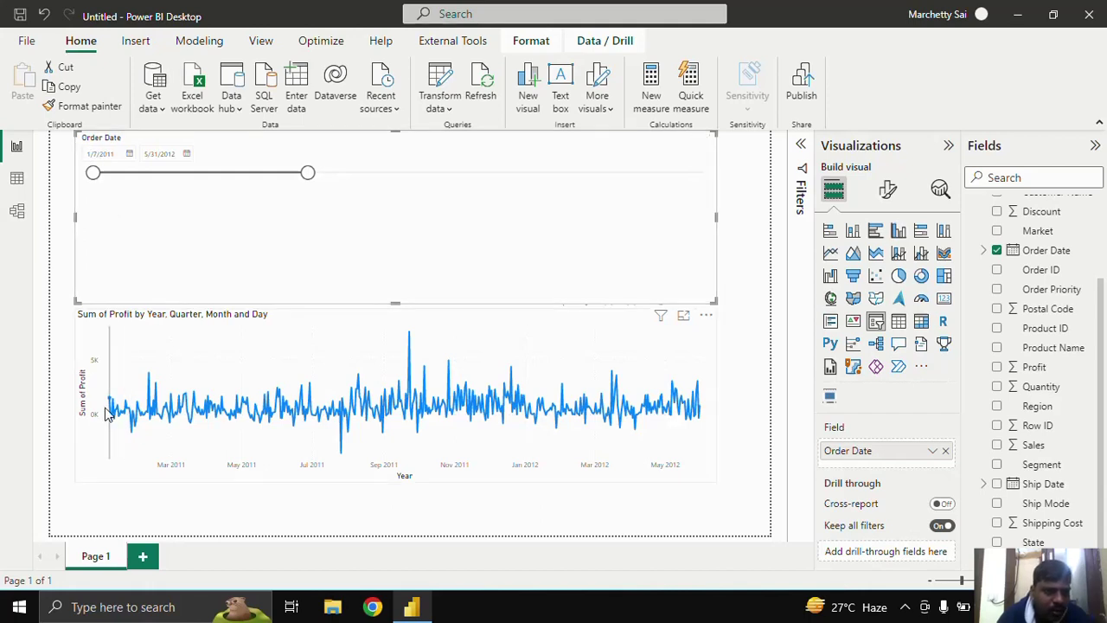
mouse_move(106, 414)
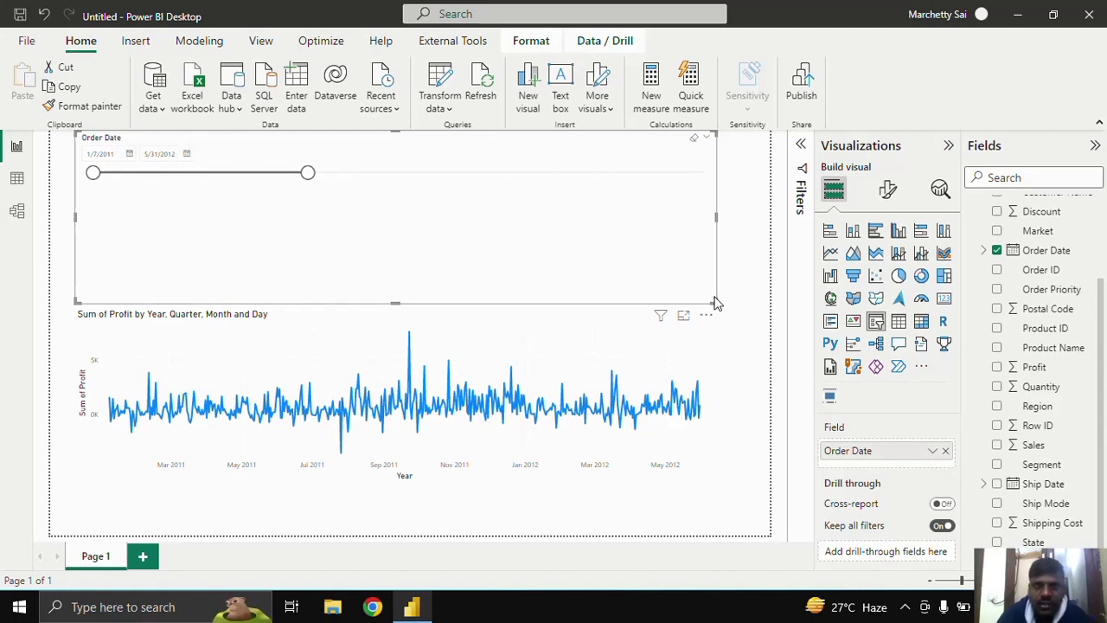
Shrink the Order Date slicer to about 408 wide by 117 high and place it above the chart's right half.
drag(715, 302, 303, 197)
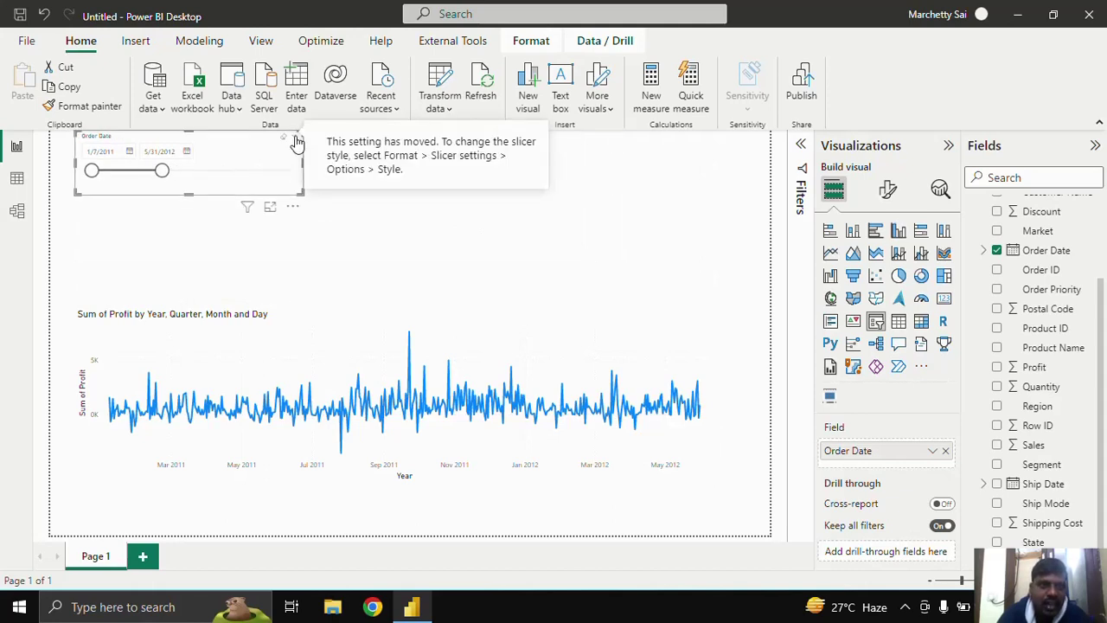
drag(292, 147, 735, 234)
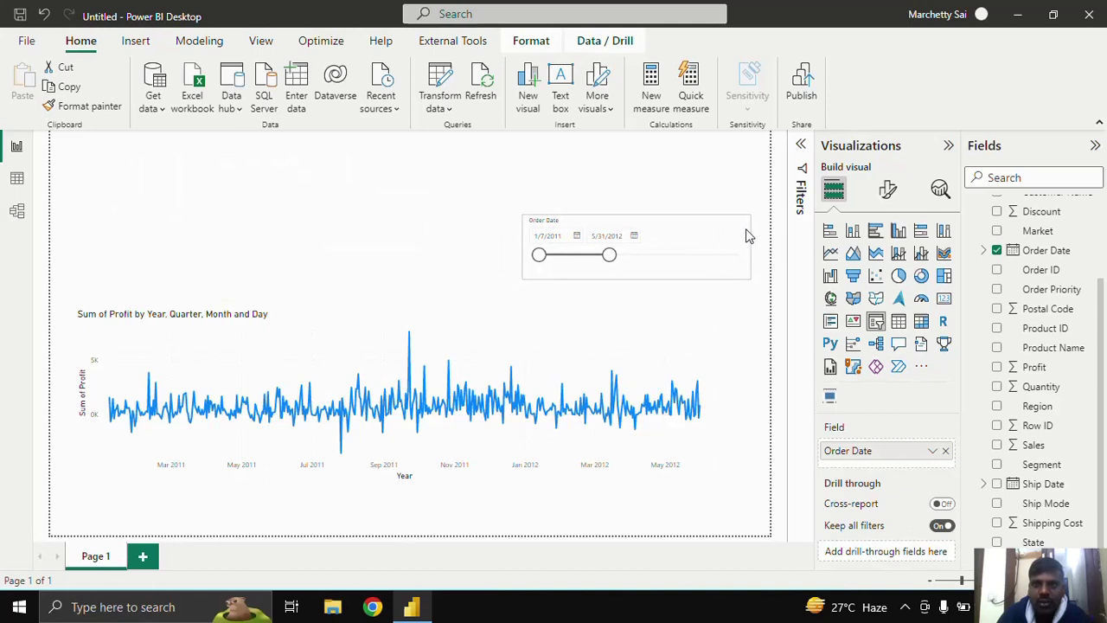
Open the Order Date slicer's formatting options and review its slicer settings and size properties.
click(879, 192)
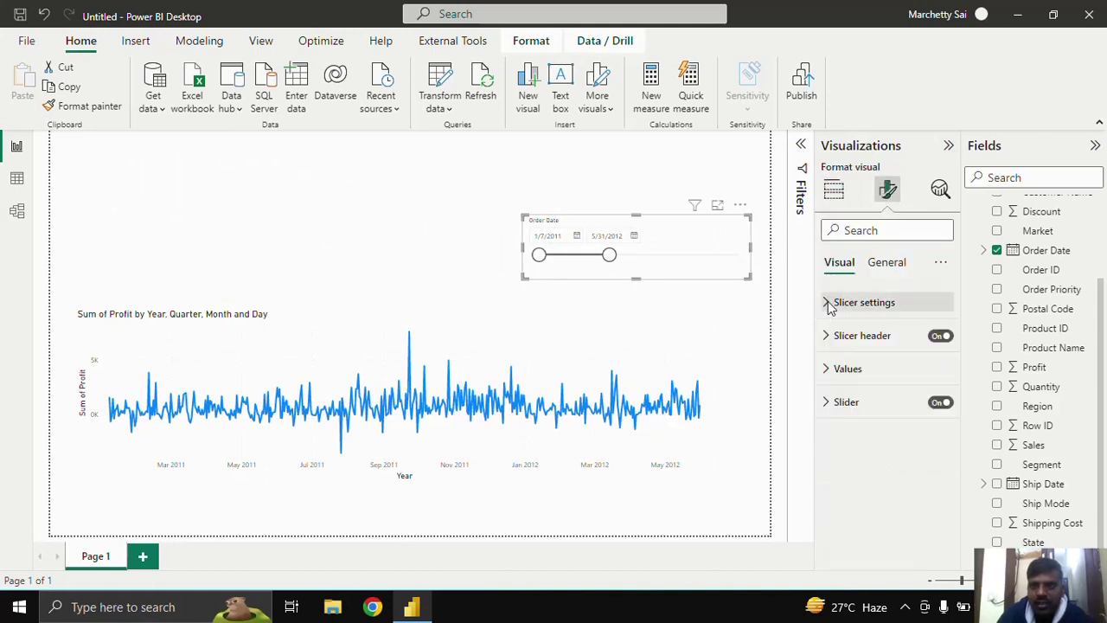
click(829, 304)
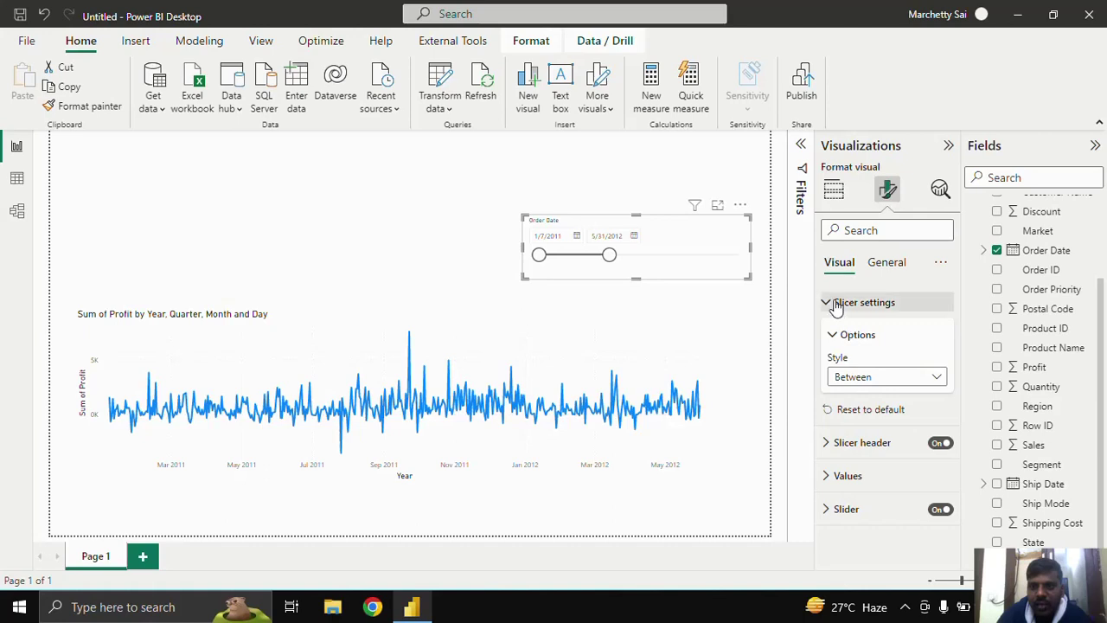
click(831, 304)
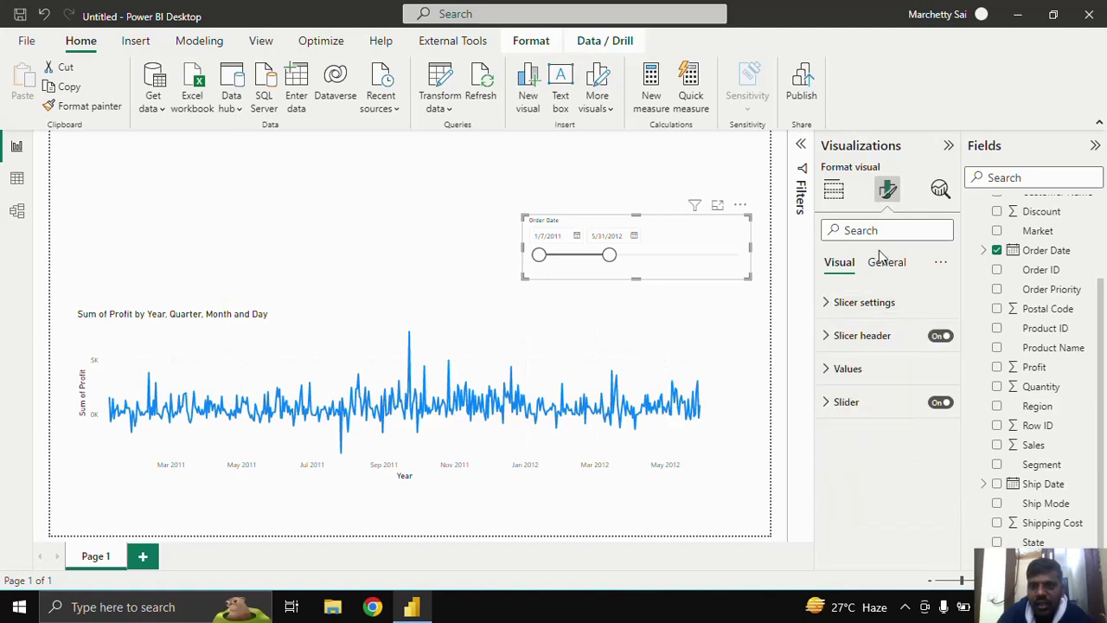
click(877, 270)
click(844, 310)
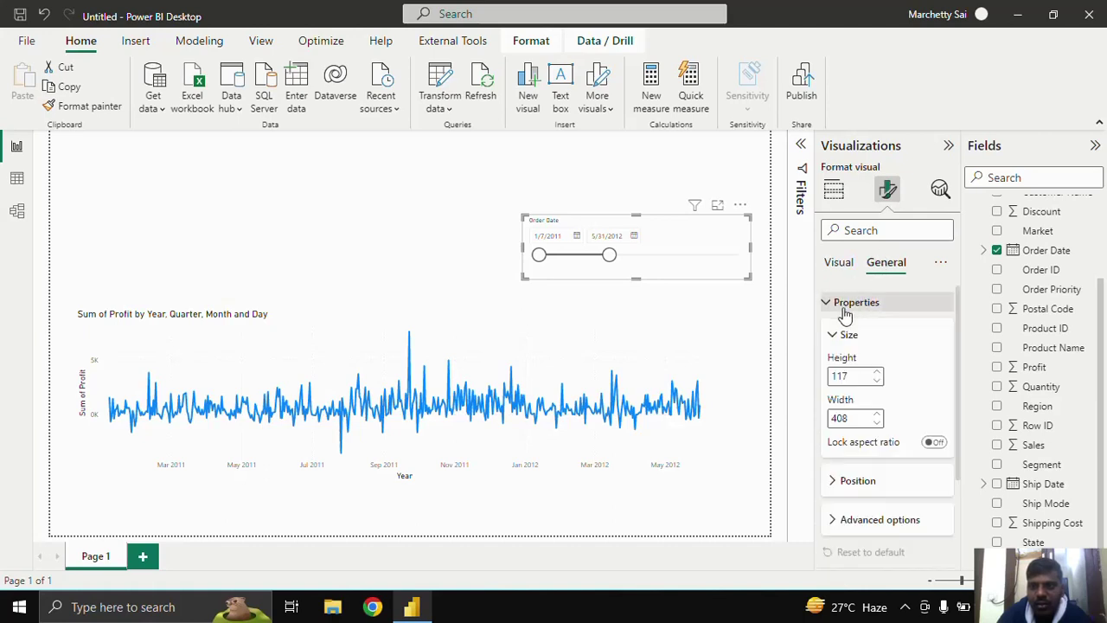
click(841, 305)
click(840, 264)
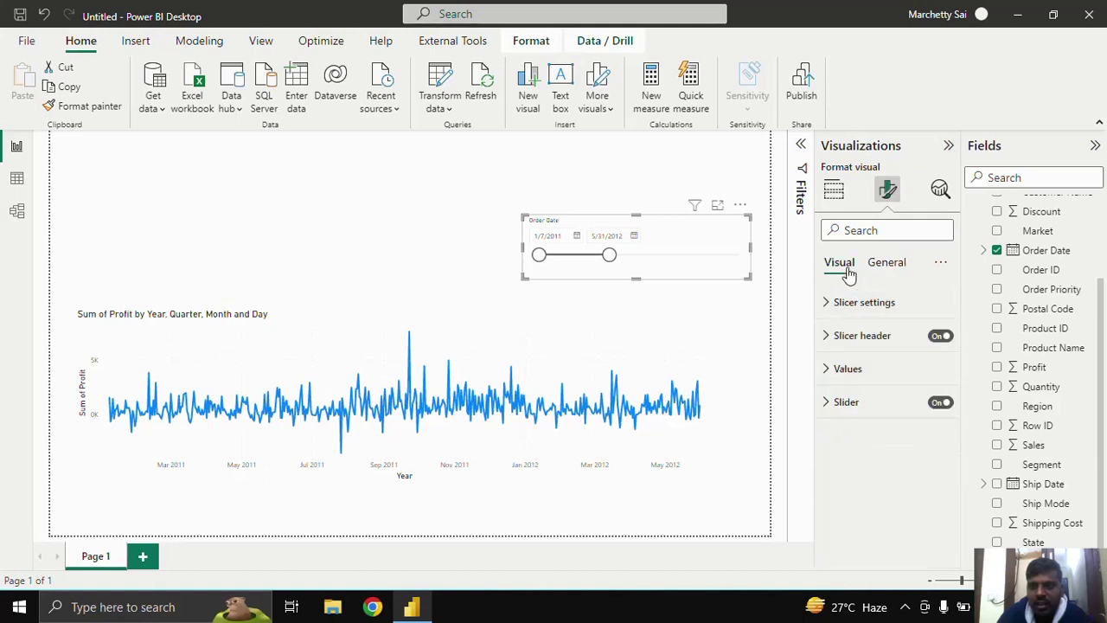
Change the Order Date slicer's style to Vertical list and enlarge the slicer downward to fit more dates.
click(838, 307)
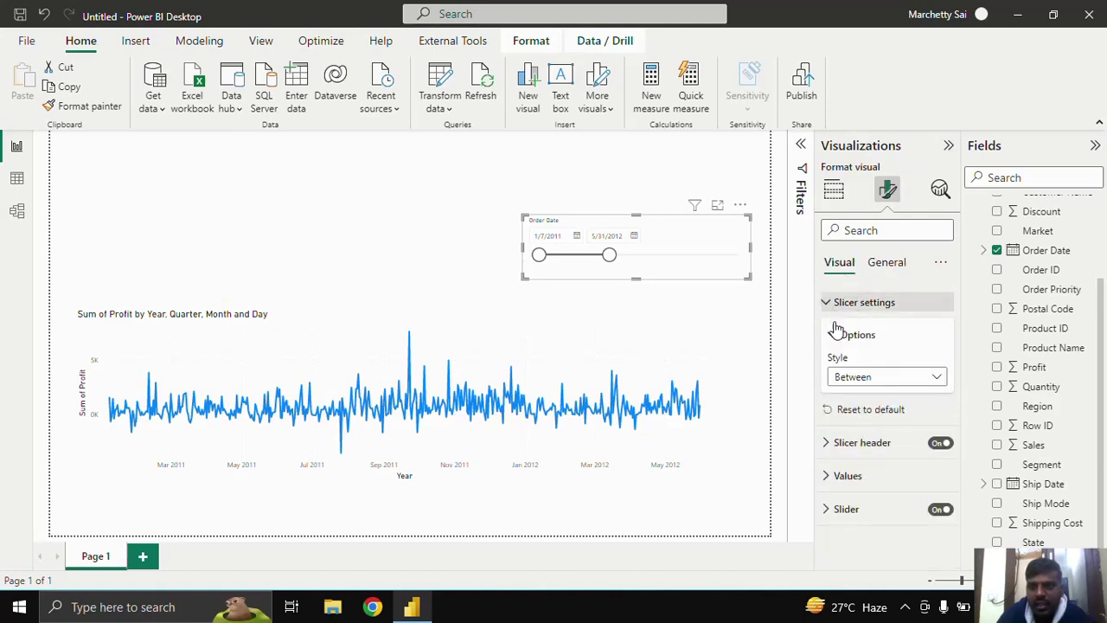
click(837, 383)
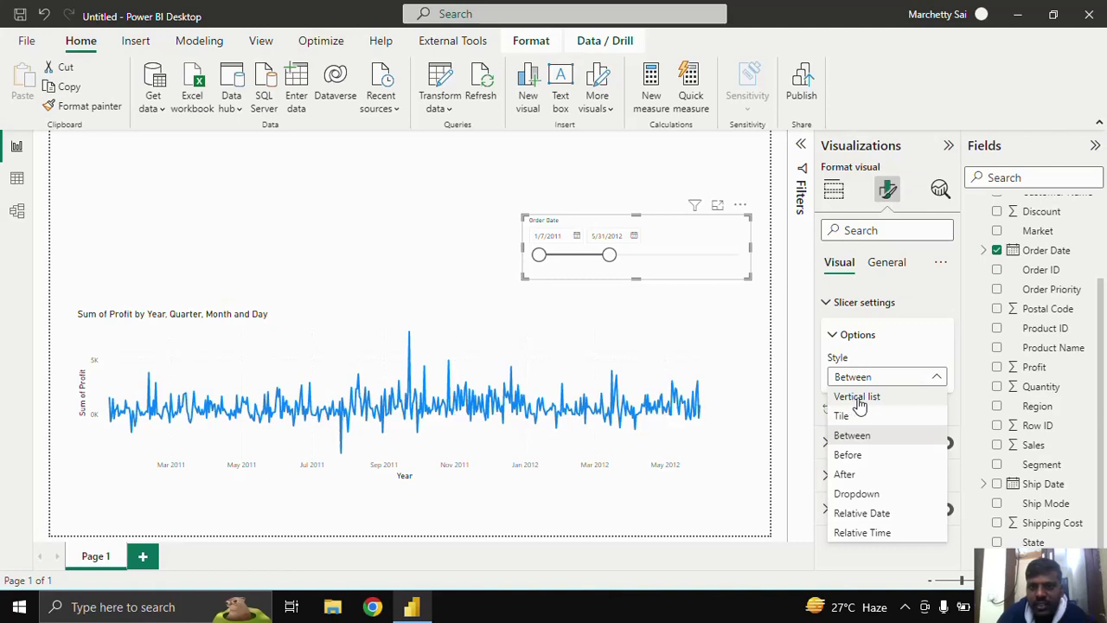
click(861, 404)
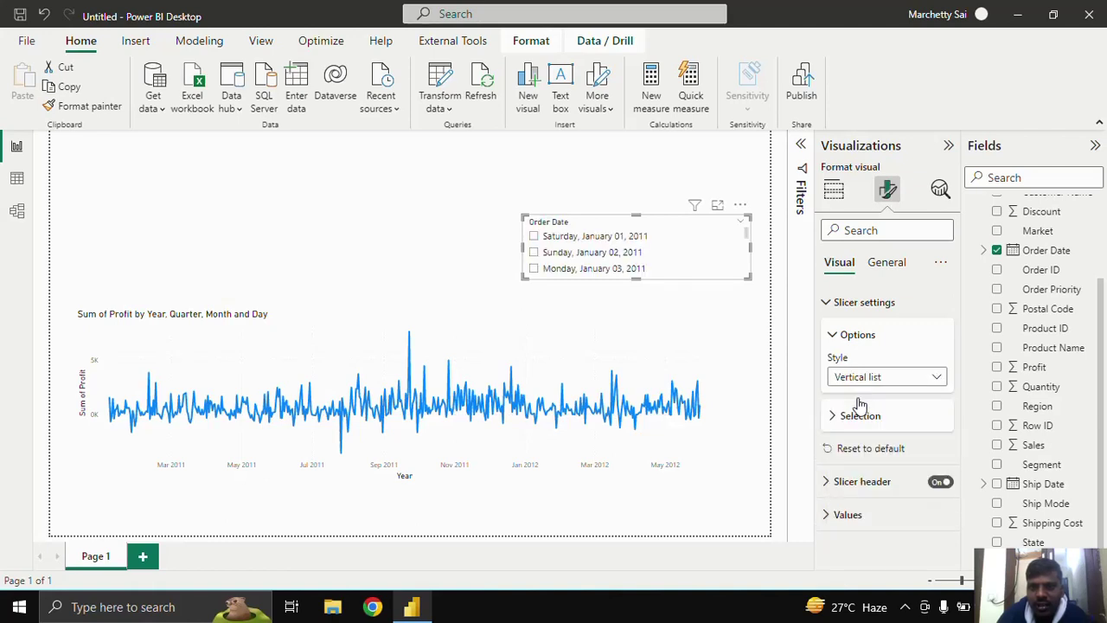
drag(745, 275, 758, 329)
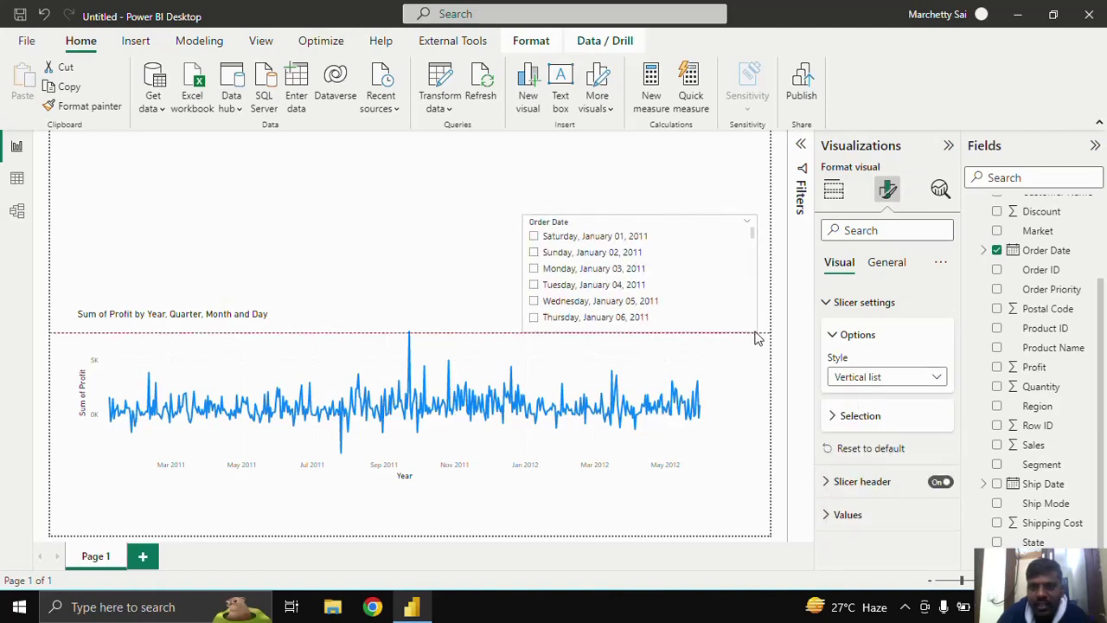
Switch the Order Date slicer's style to Tile.
click(856, 378)
click(858, 417)
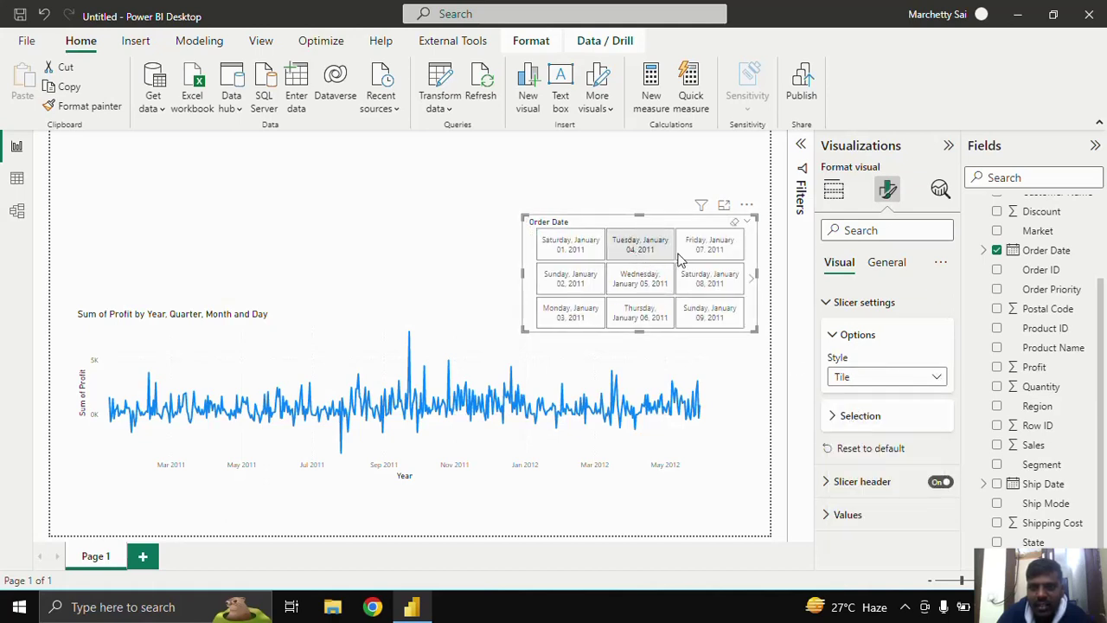
Try the Between style and the Before style on the Order Date slicer.
click(858, 381)
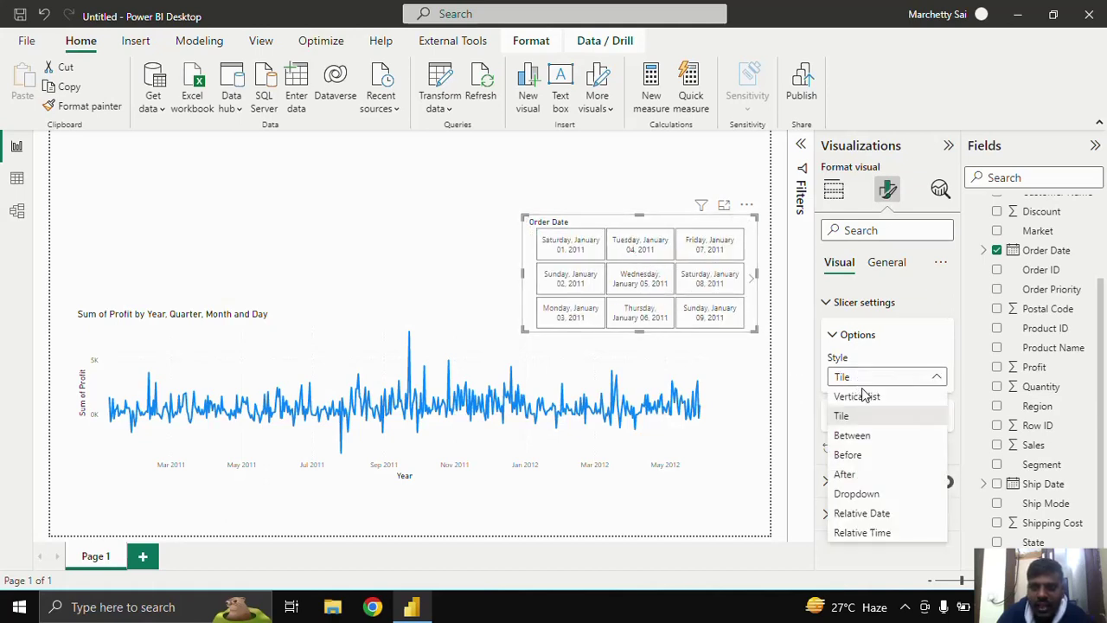
click(856, 436)
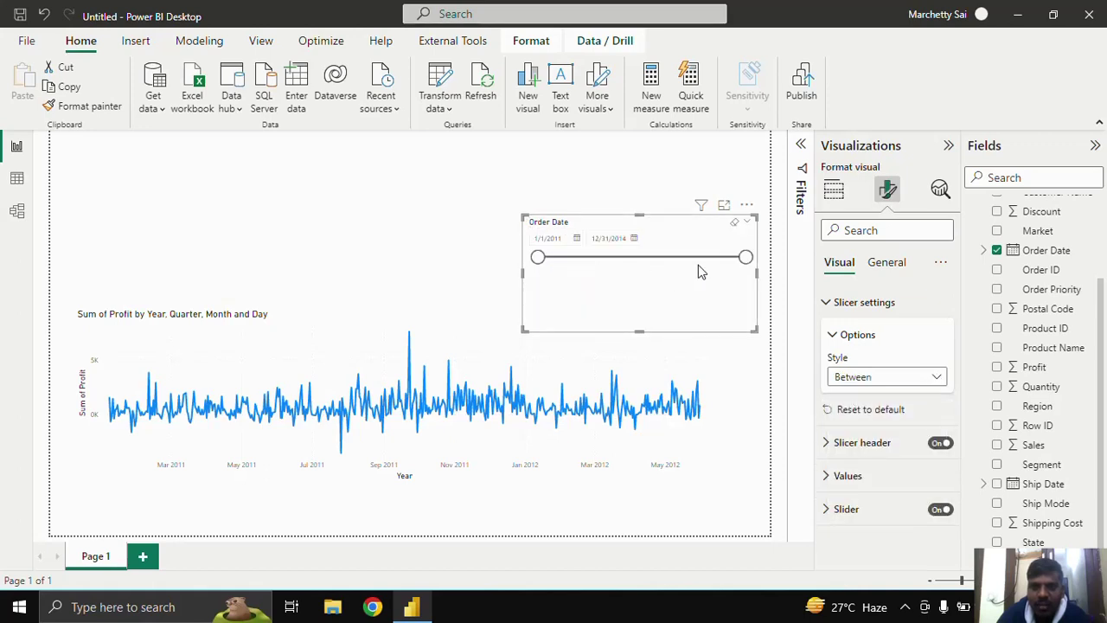
click(898, 380)
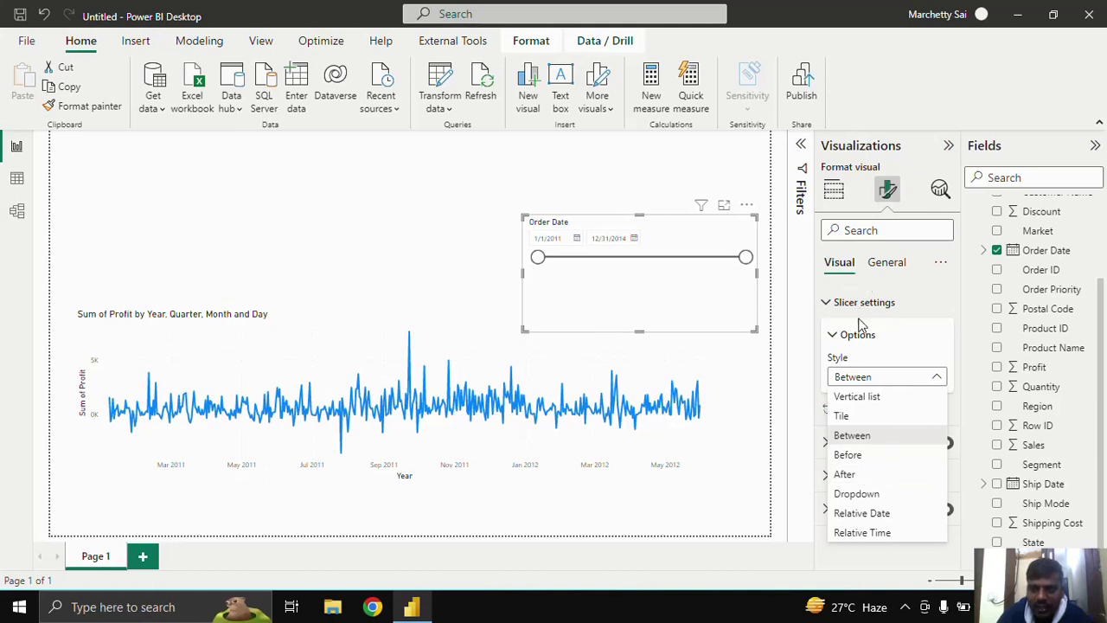
click(865, 455)
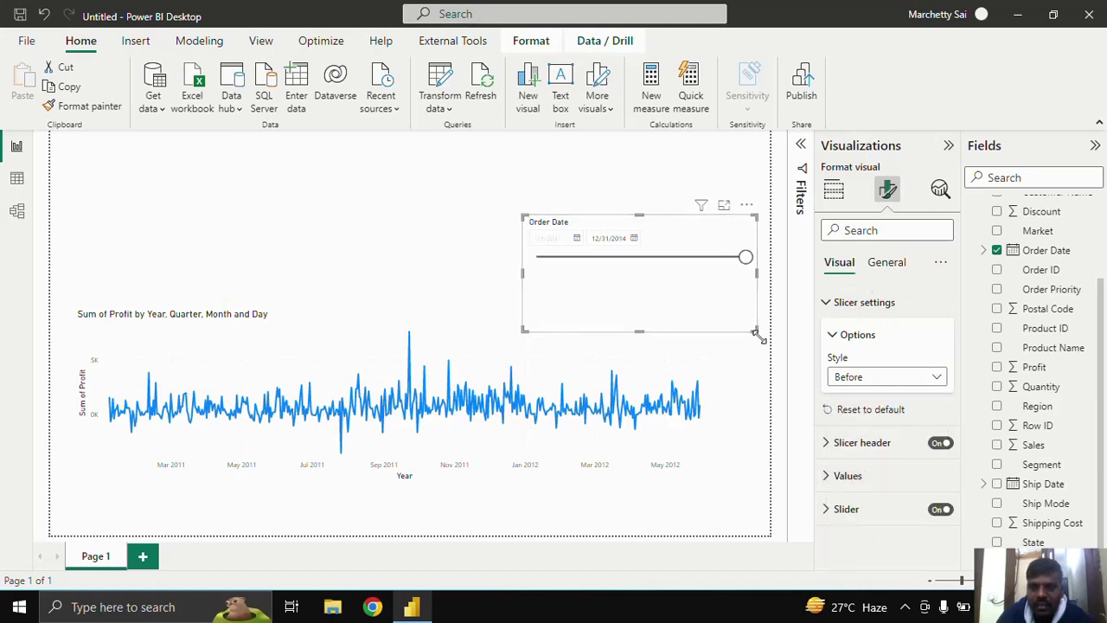
Remove the Order Date slicer from the report page.
click(834, 376)
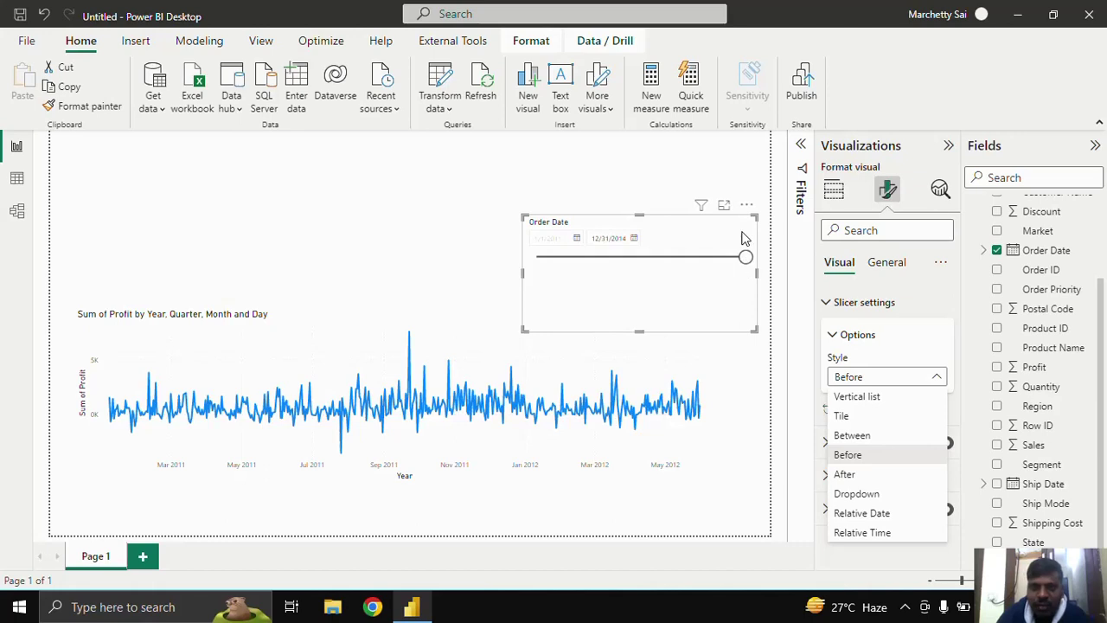
click(746, 206)
click(747, 206)
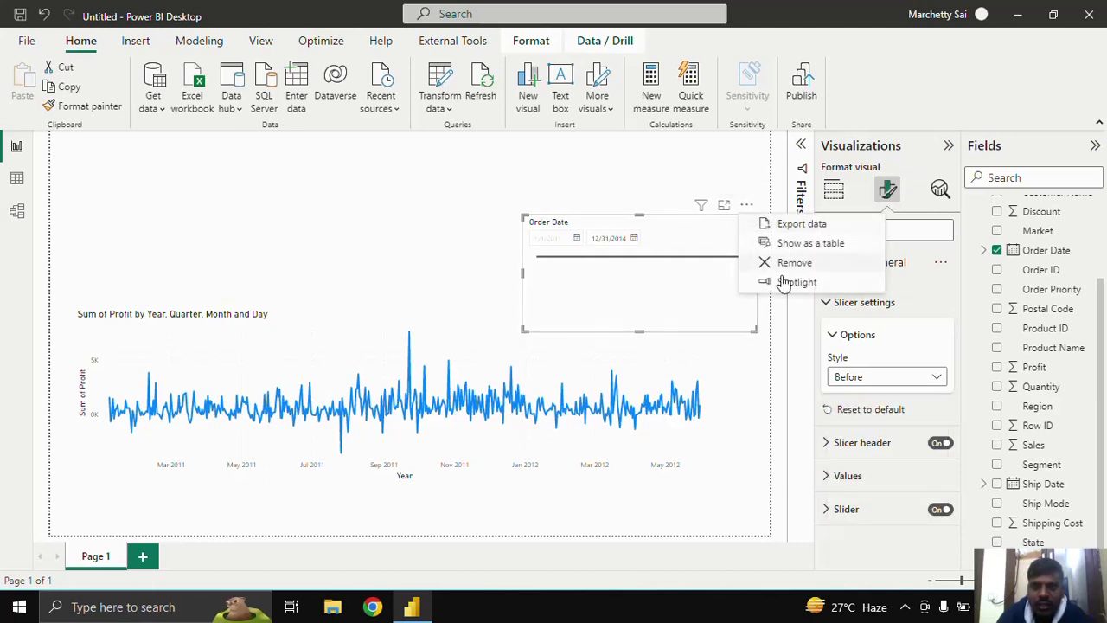
click(785, 265)
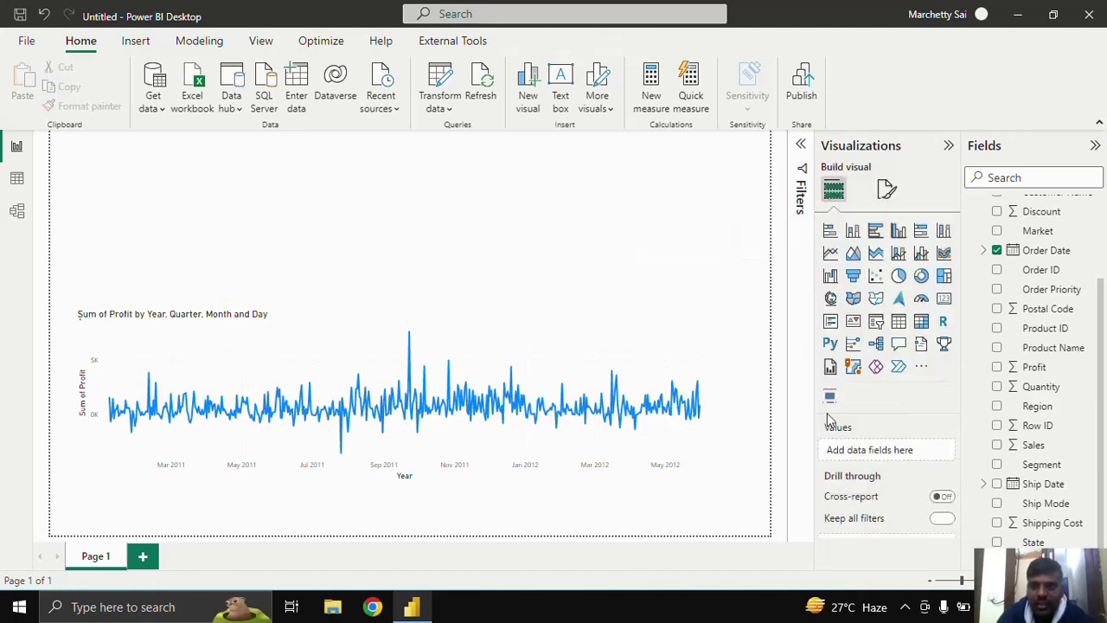
Add the custom timeline slicer with Order Date as its Time field, and make it wider and shorter above the line chart.
click(830, 396)
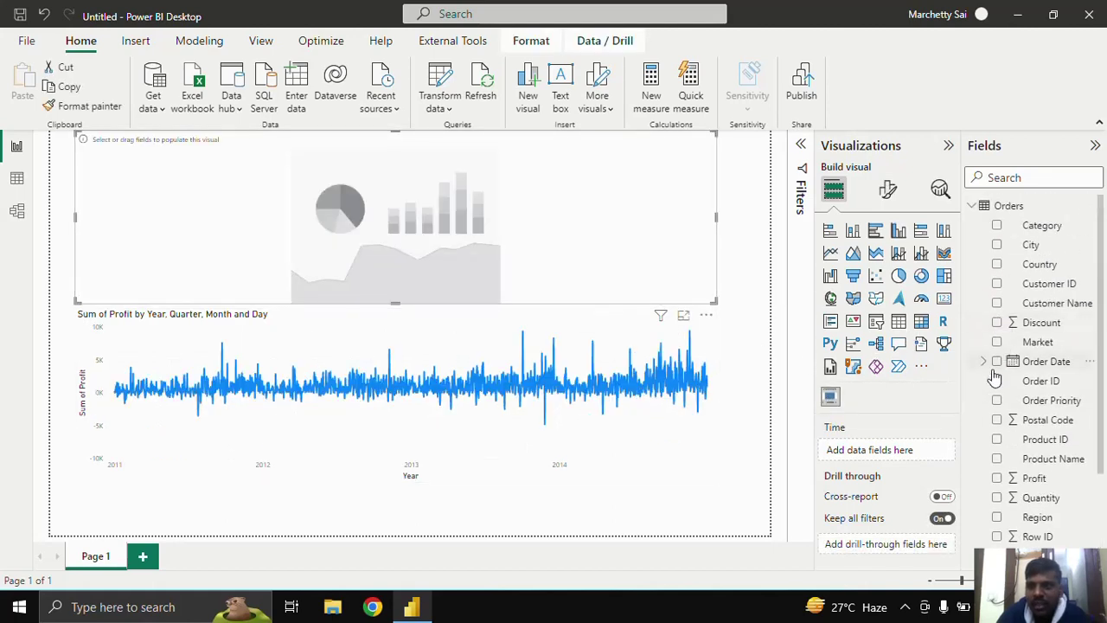
click(997, 362)
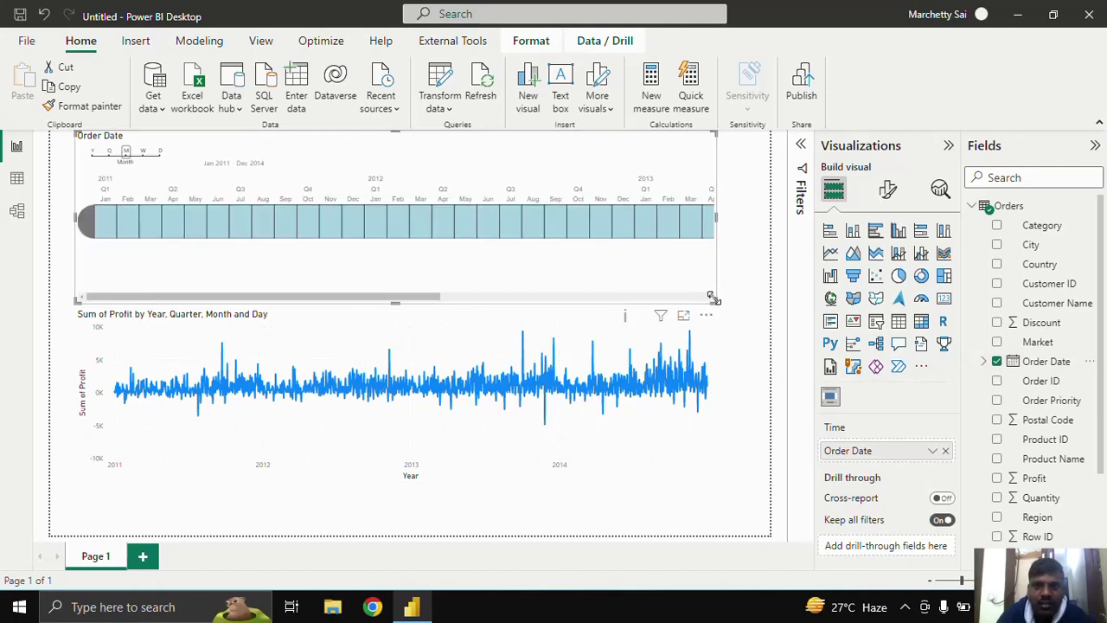
drag(714, 300, 724, 272)
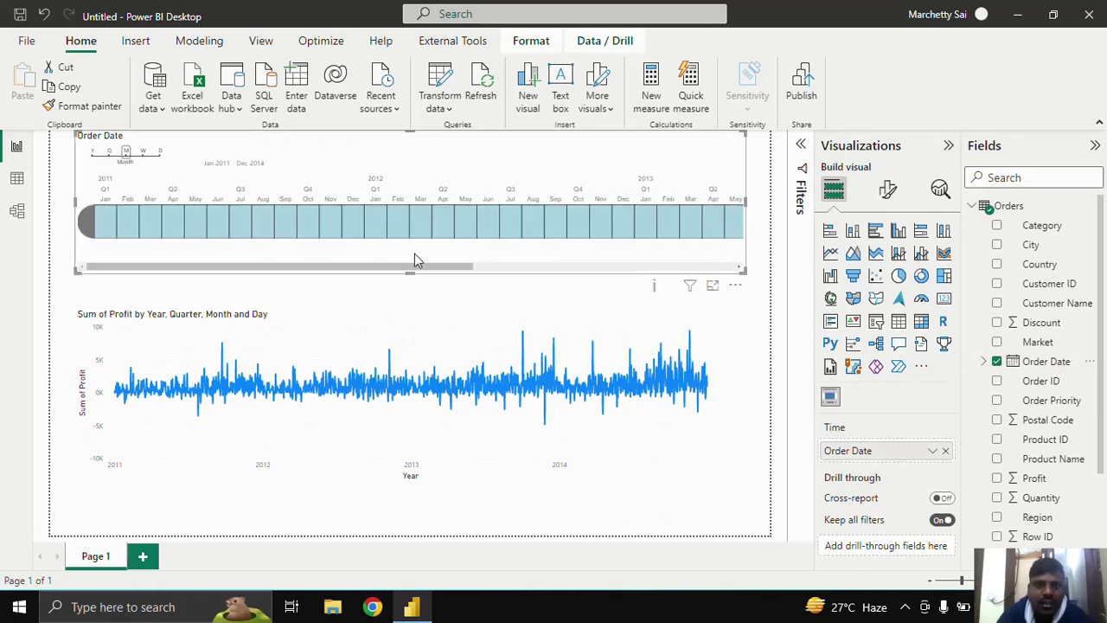
drag(436, 270, 165, 260)
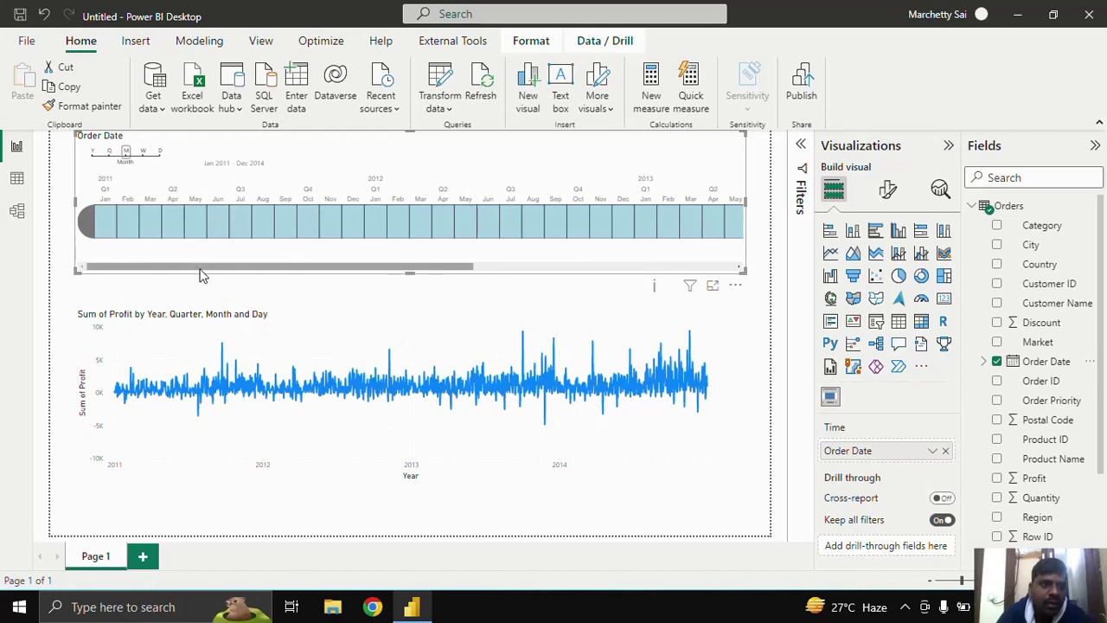
drag(200, 268, 158, 262)
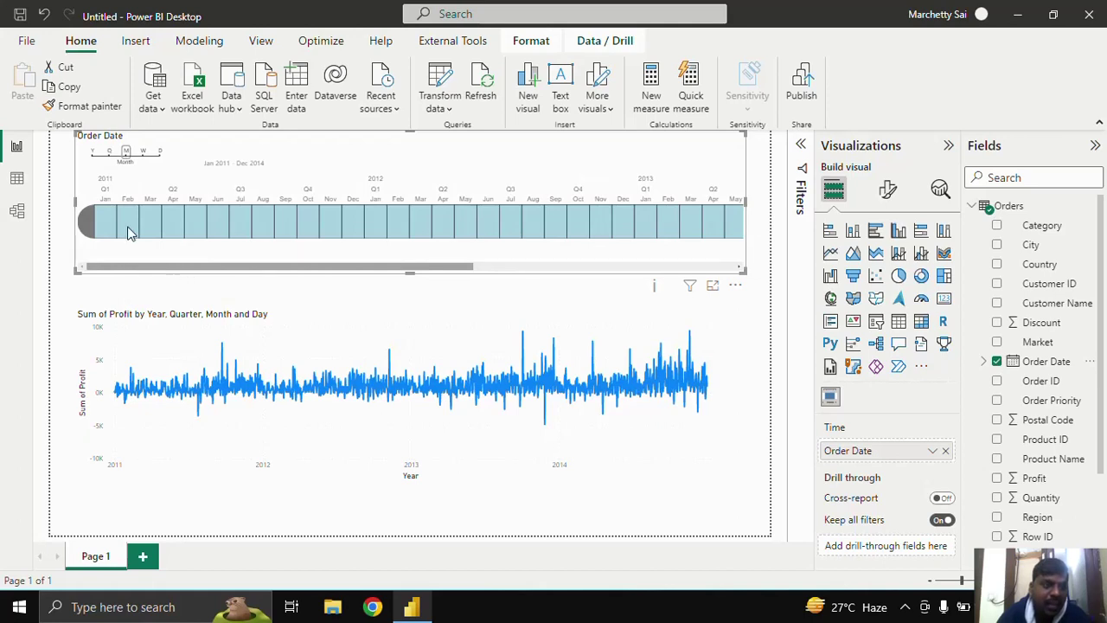
Step through the timeline's Year, Quarter, Month, Week and Day granularities.
click(94, 153)
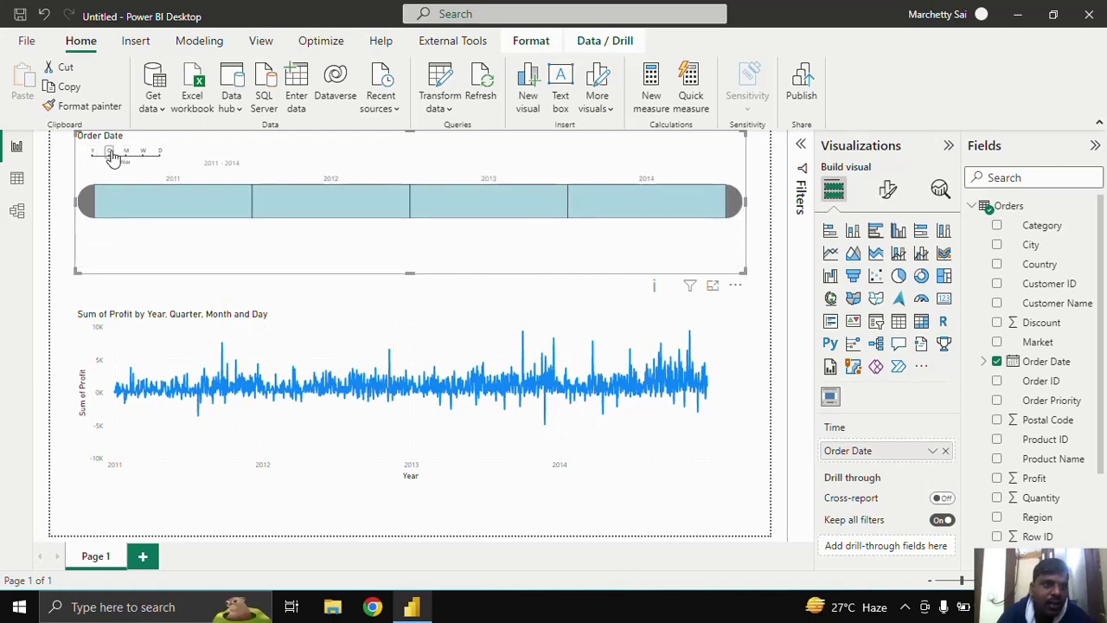
click(110, 153)
click(129, 153)
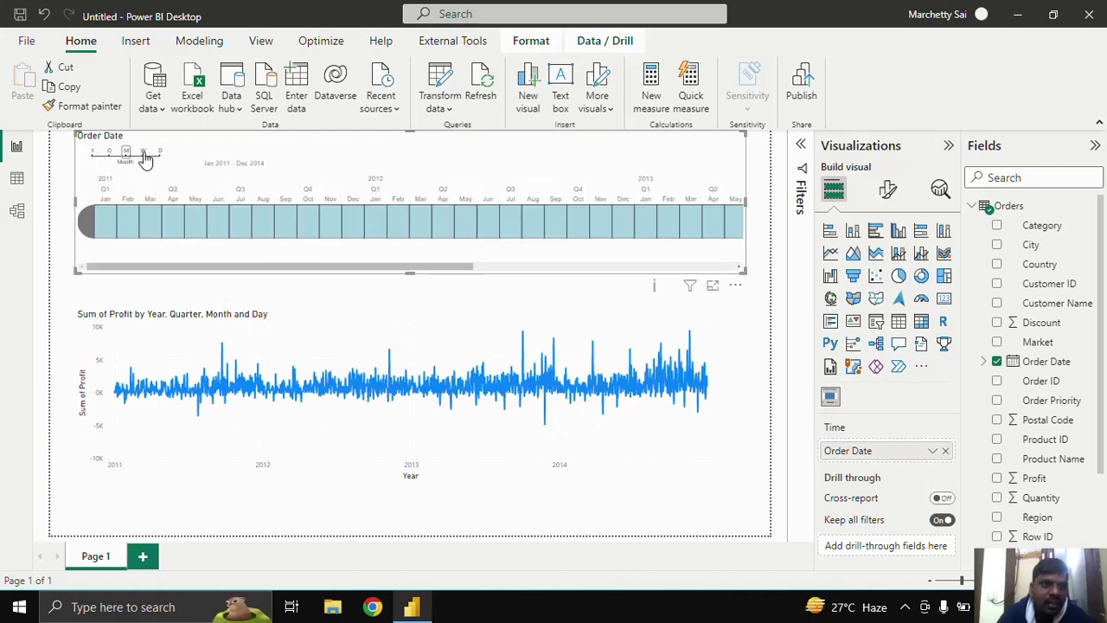
click(144, 153)
click(158, 152)
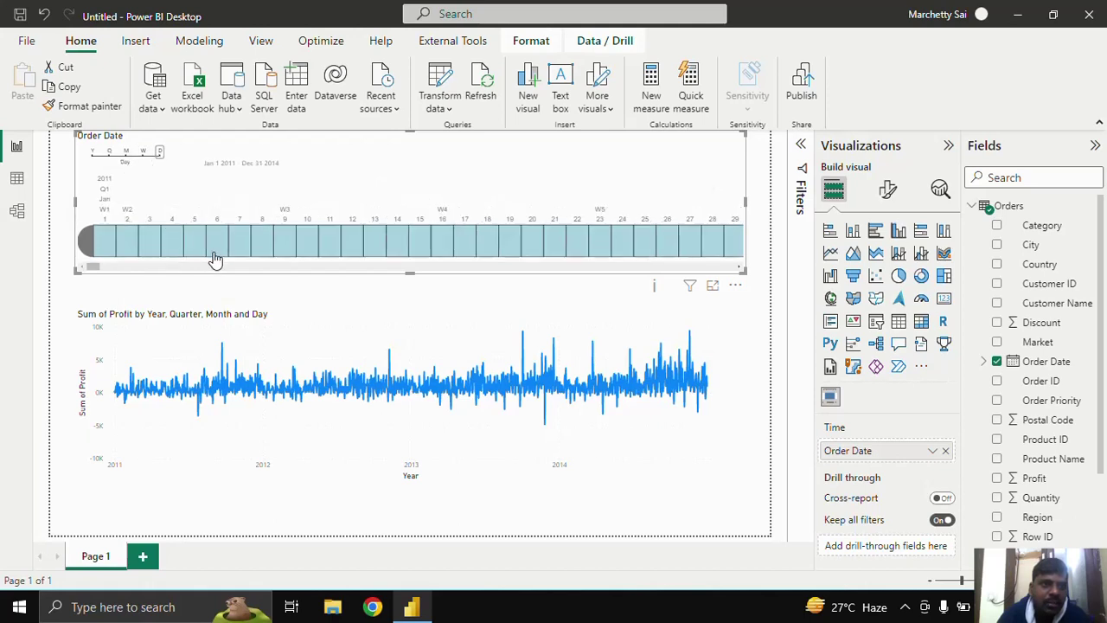
Filter the chart to 2012 at year level on the timeline, then narrow it to June 2012 at month level.
click(93, 154)
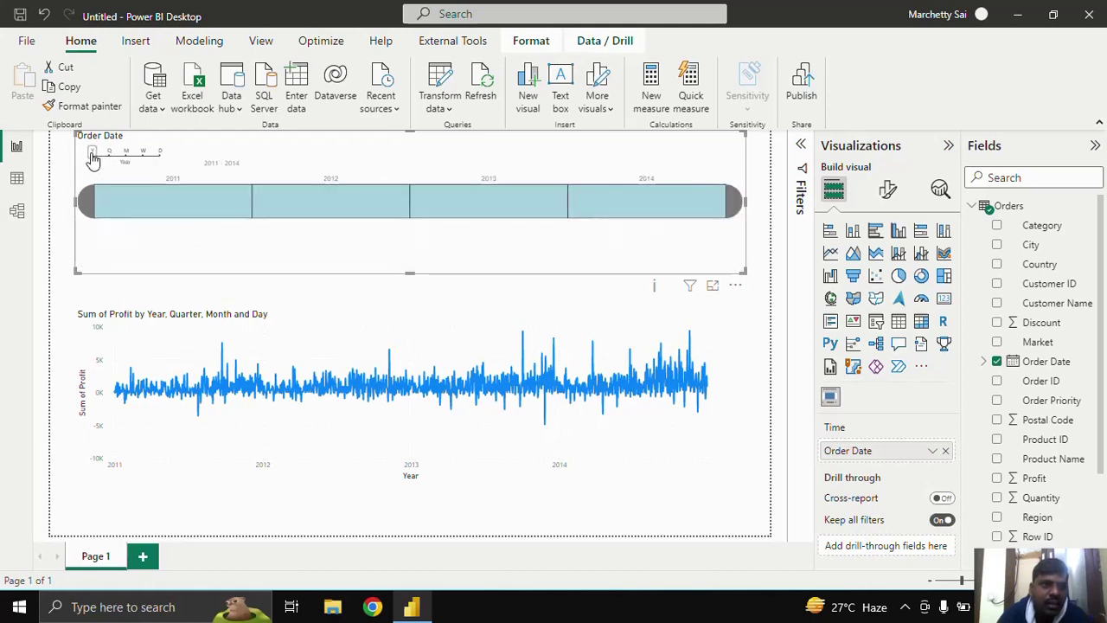
click(323, 216)
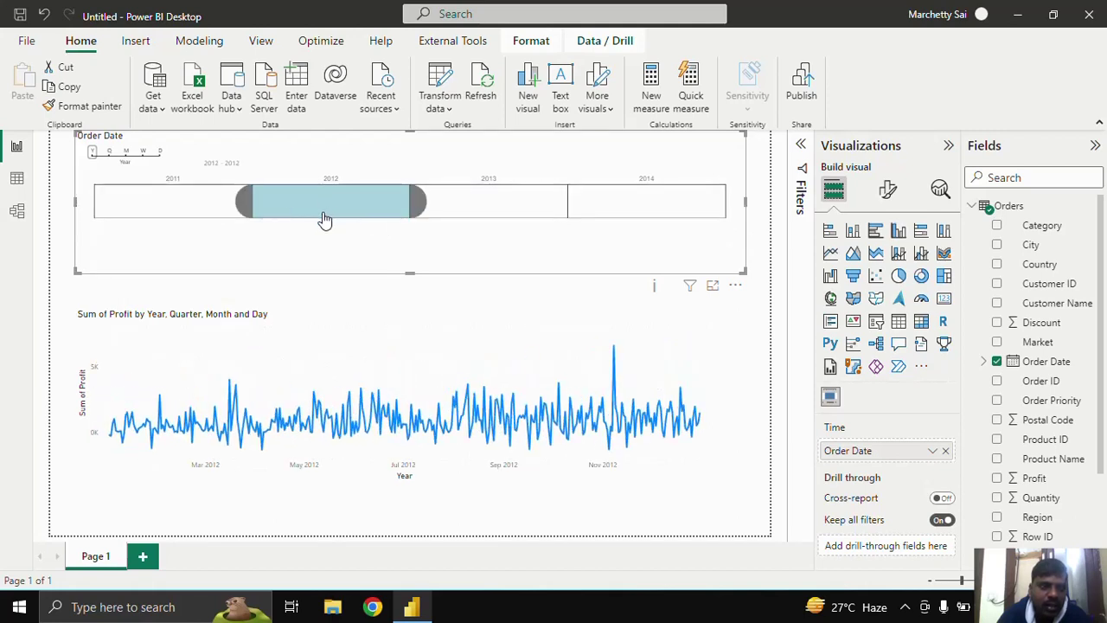
click(125, 153)
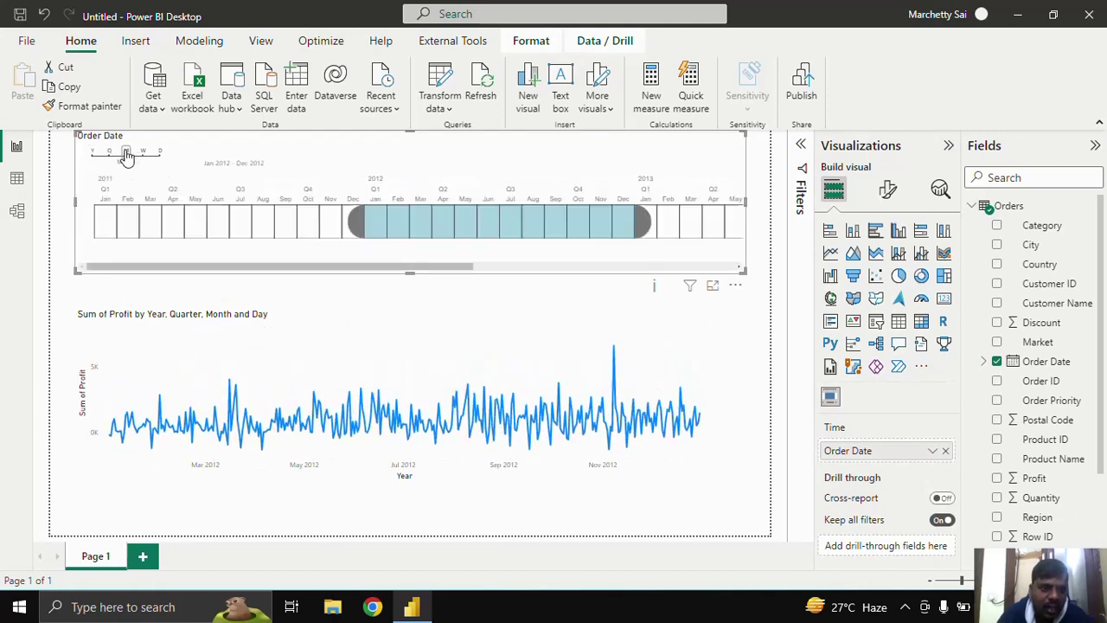
click(485, 234)
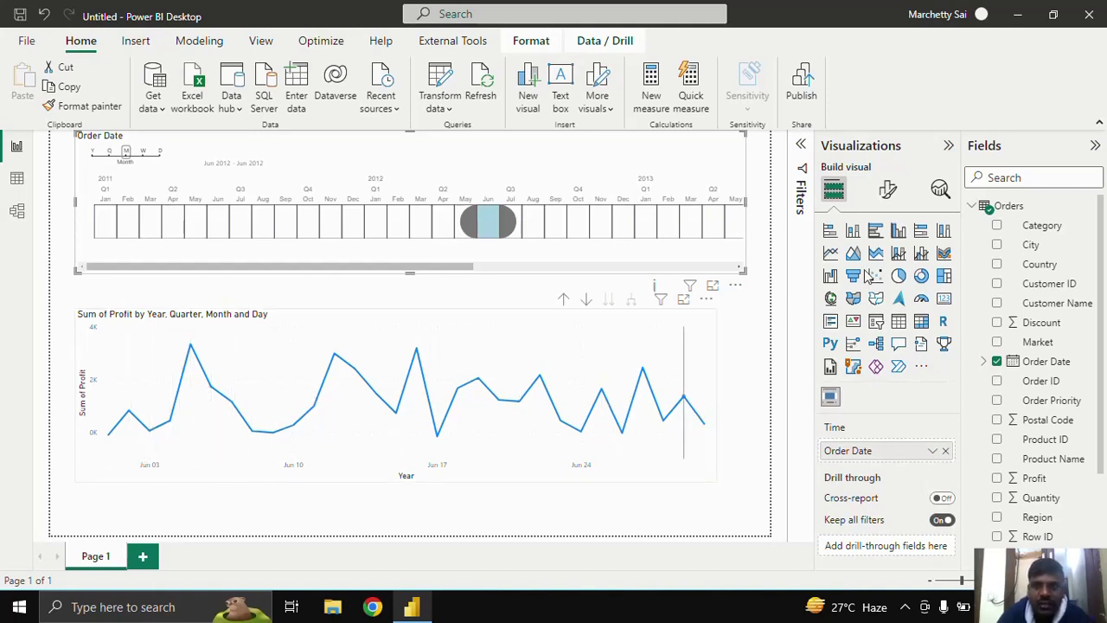
click(887, 188)
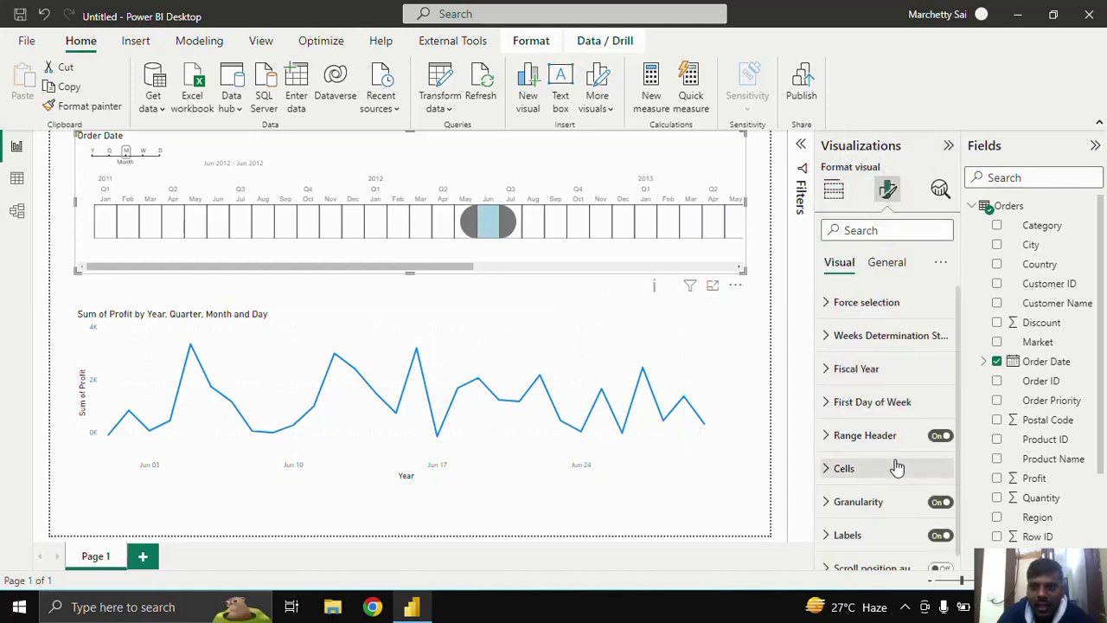
scroll(891, 484, down, 1)
scroll(877, 353, up, 1)
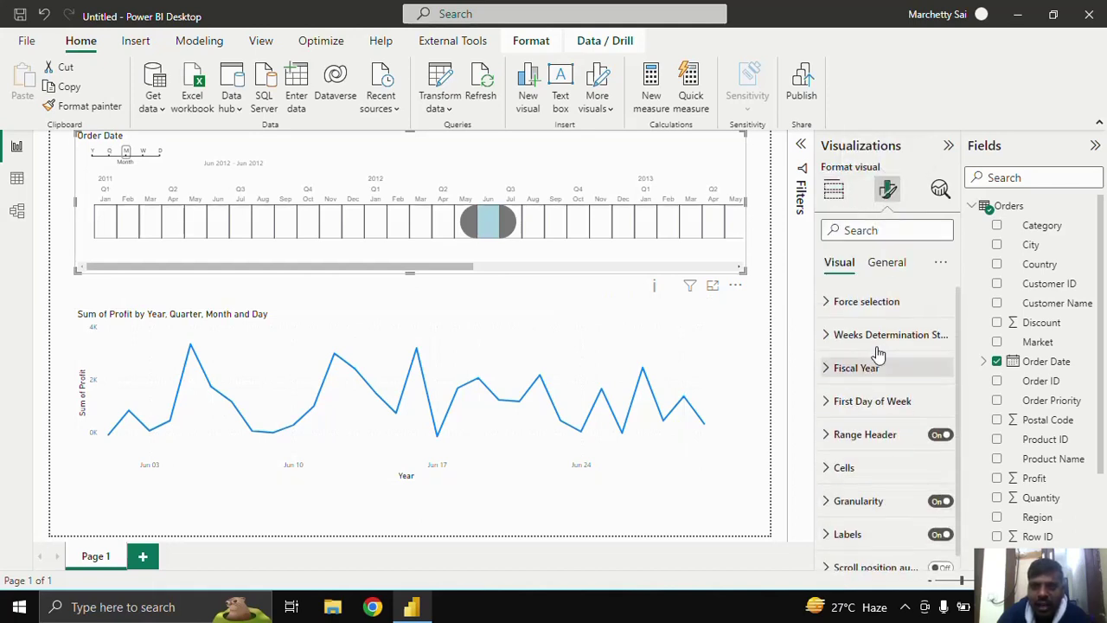
click(835, 194)
Clear the timeline's June 2012 selection to restore the full date range.
click(491, 157)
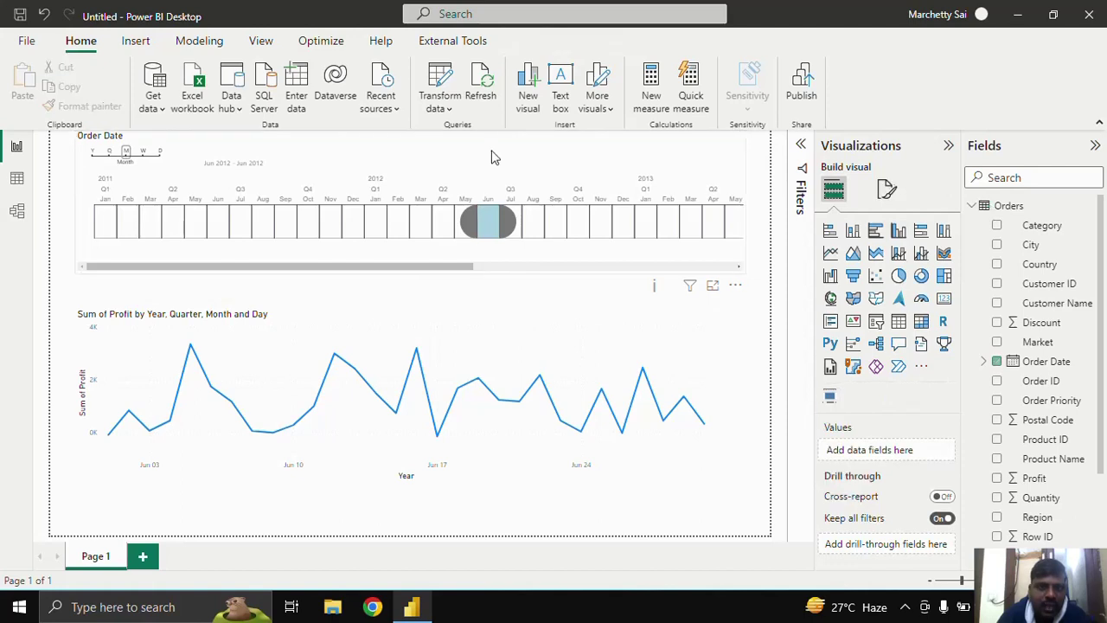
click(476, 173)
click(524, 220)
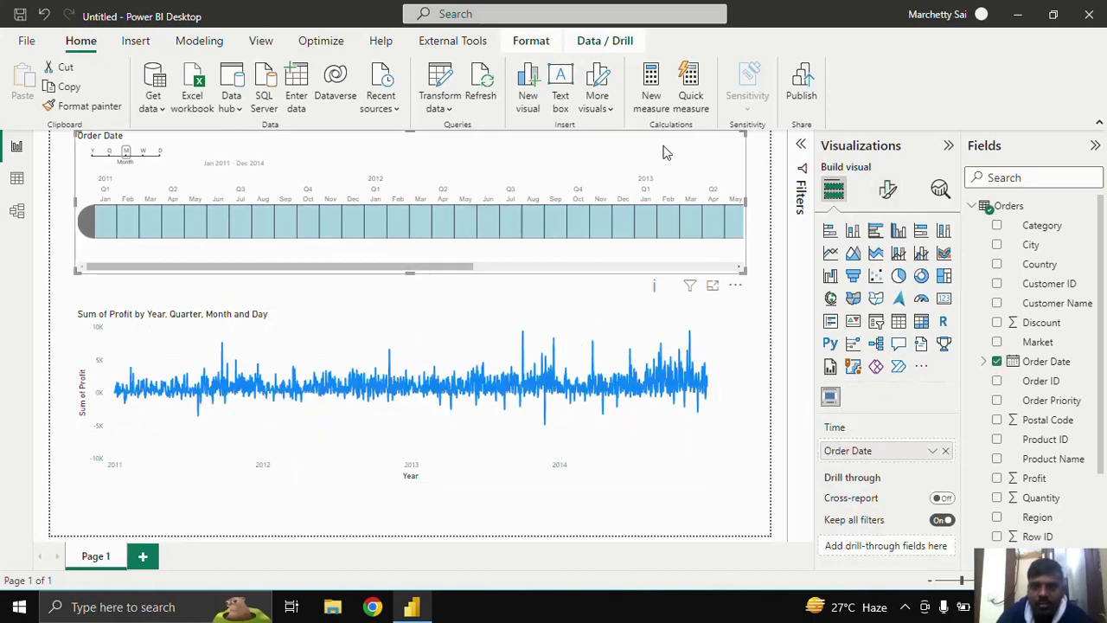
Expand the timeline's Force selection options and try Current period, turning it on and off again.
click(889, 190)
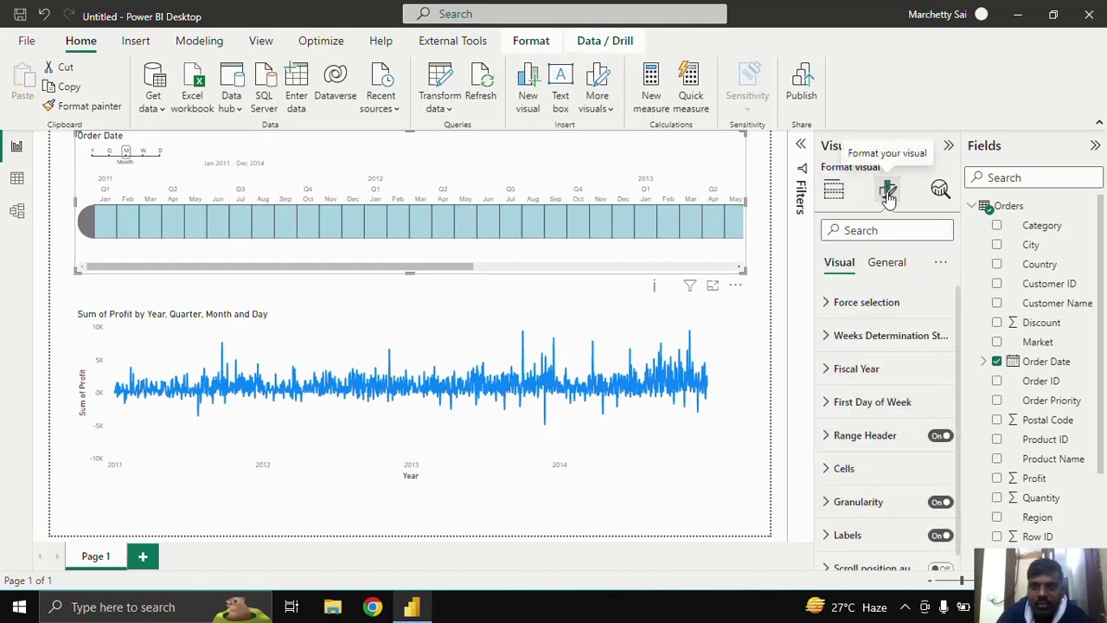
click(830, 307)
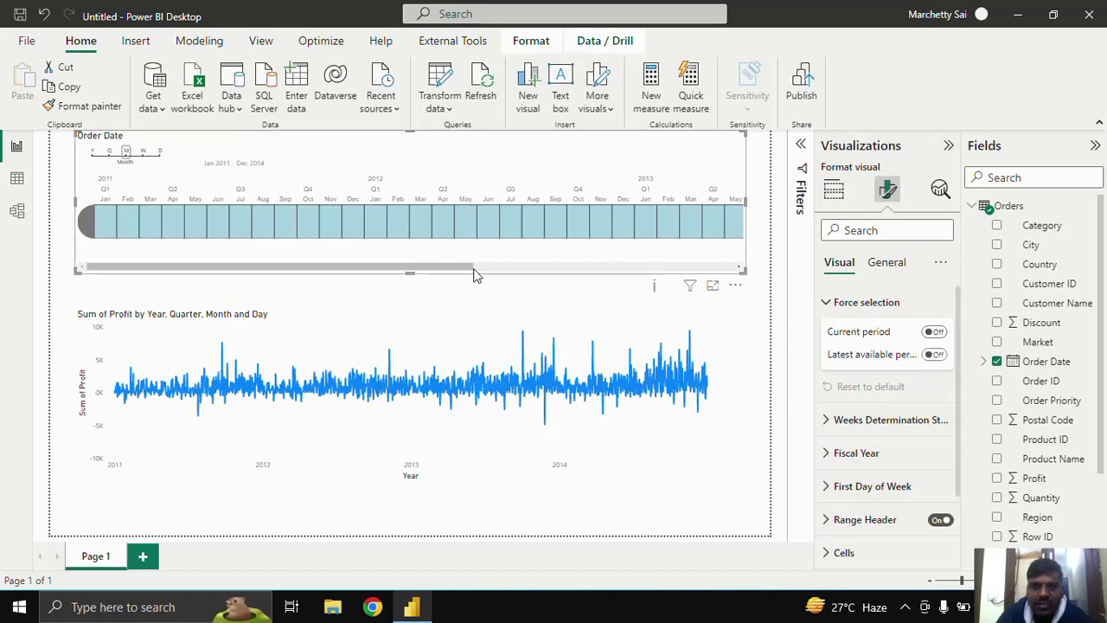
drag(470, 266, 734, 277)
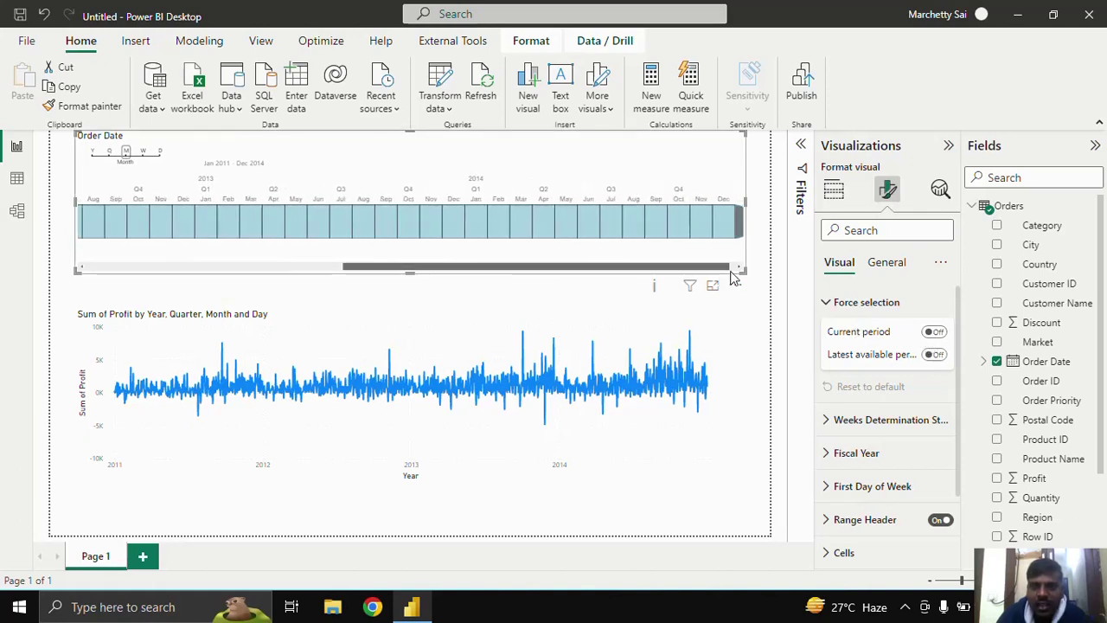
click(937, 335)
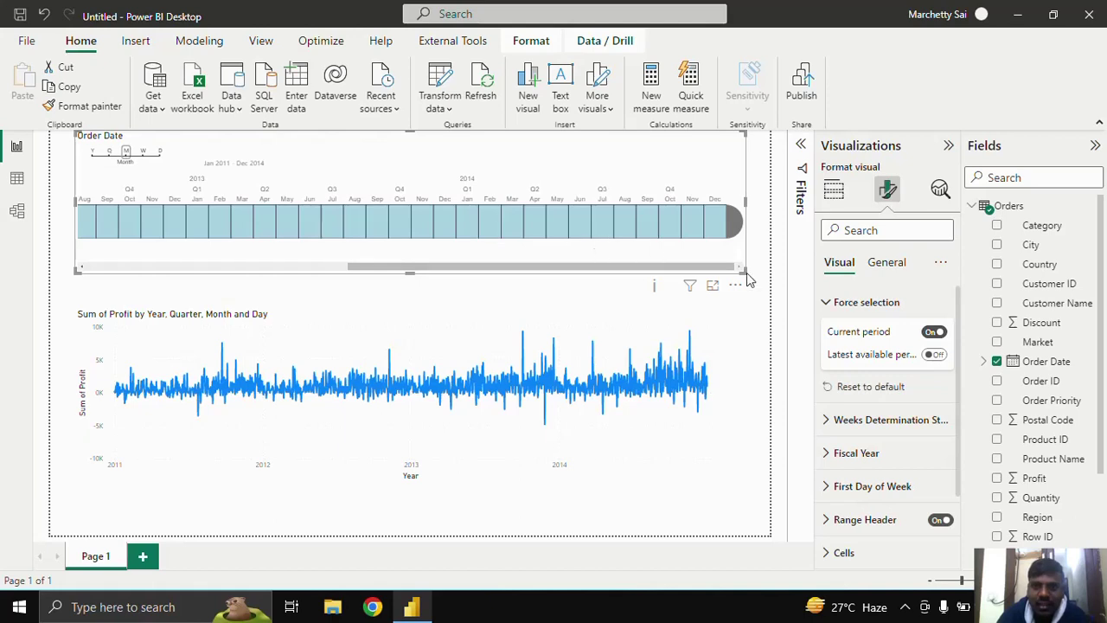
click(931, 334)
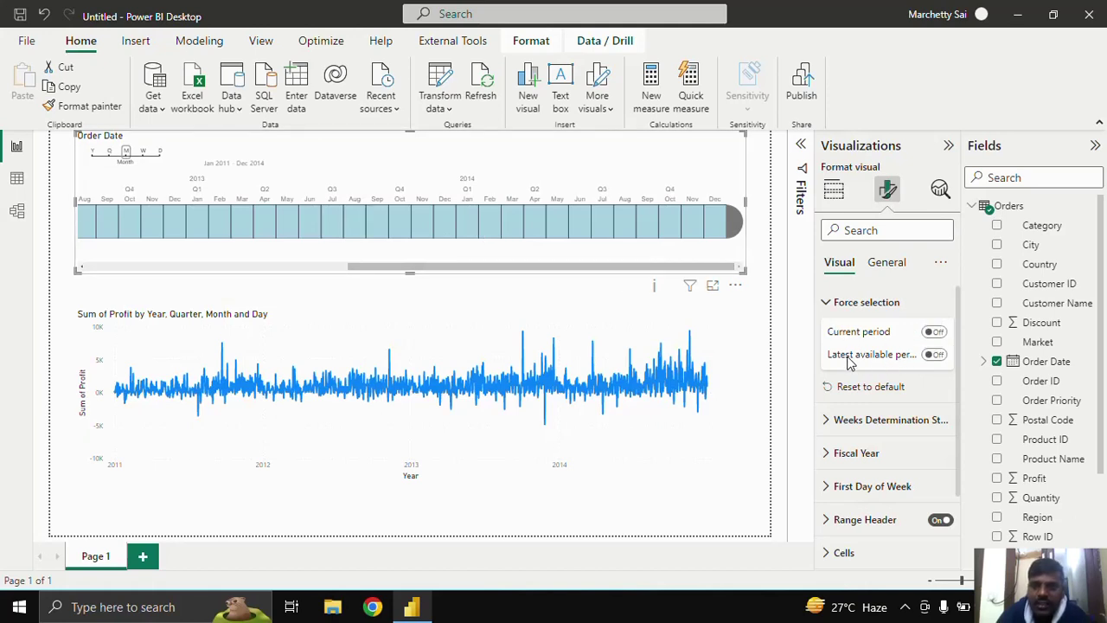
Turn on Latest available period in the timeline's force selection, and switch the granularity to Quarter and then Year.
drag(813, 346, 783, 346)
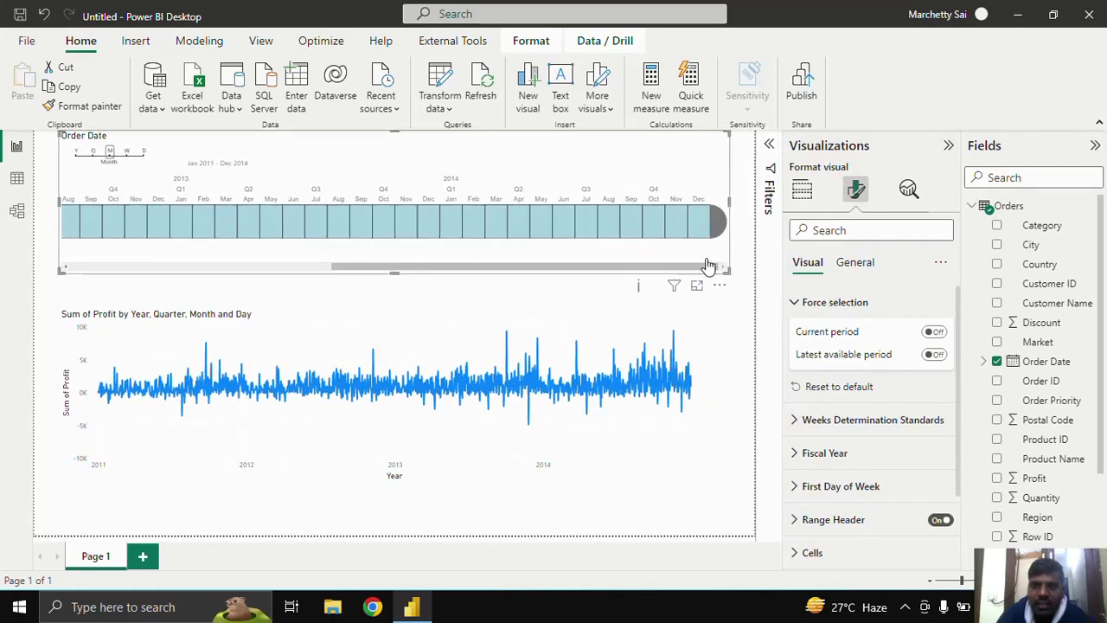
click(934, 356)
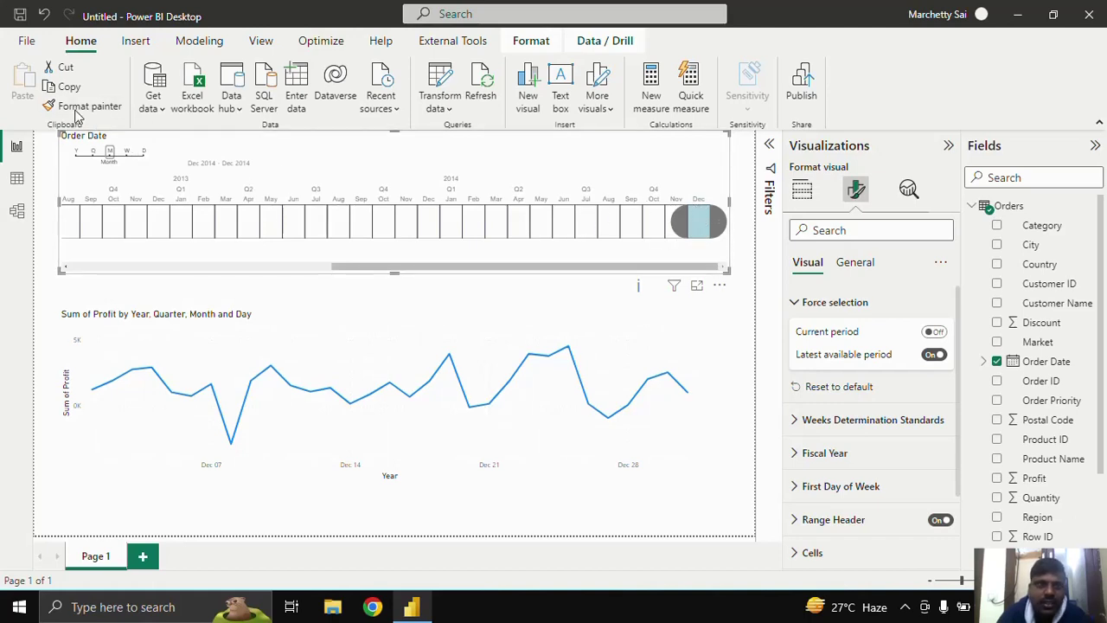
click(93, 153)
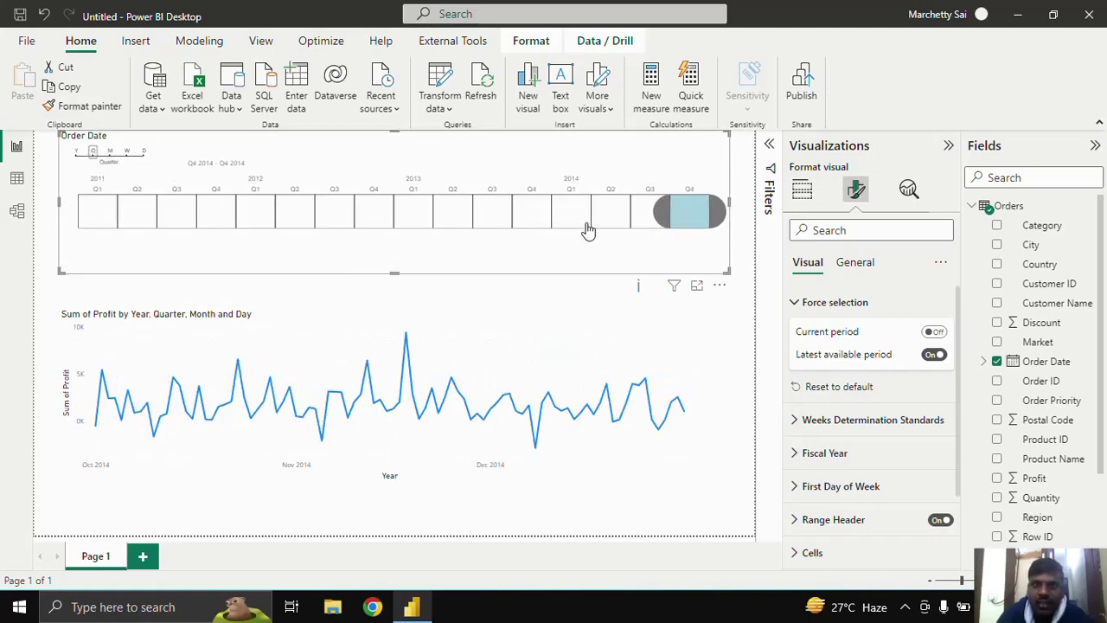
click(77, 154)
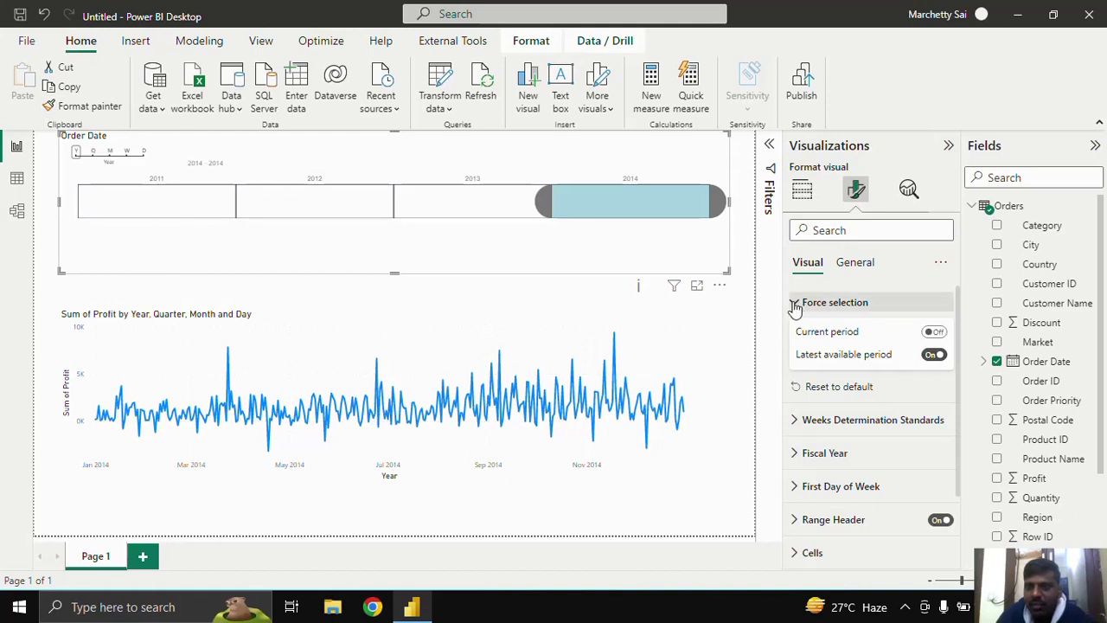
click(933, 354)
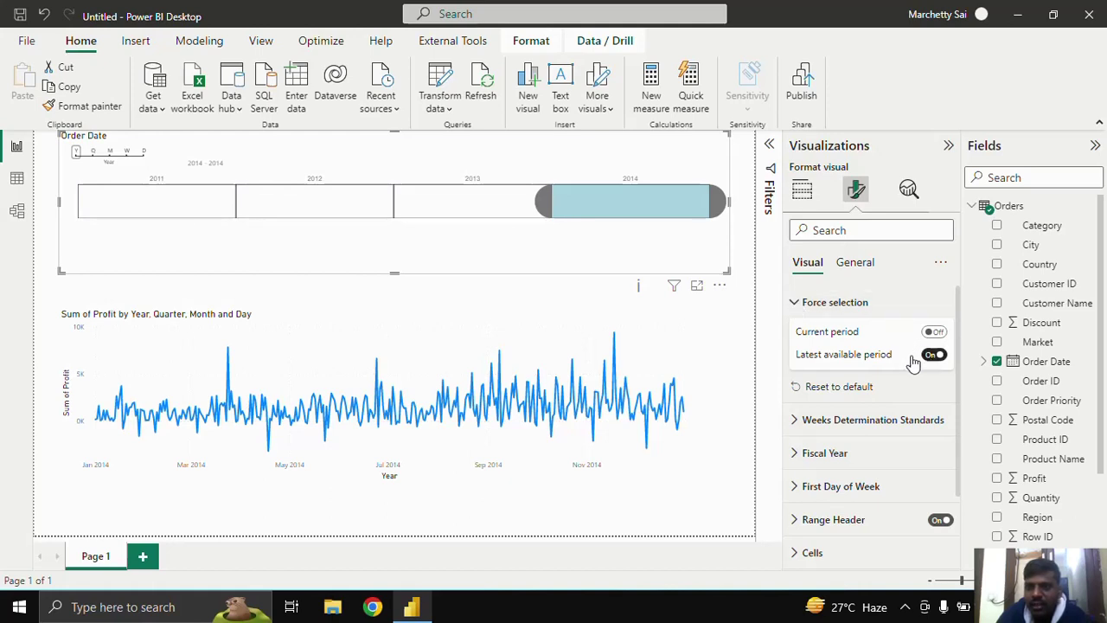
Expand the timeline's Weeks Determination Standards settings and examine the weeks across the date range at Week granularity.
click(792, 305)
click(797, 336)
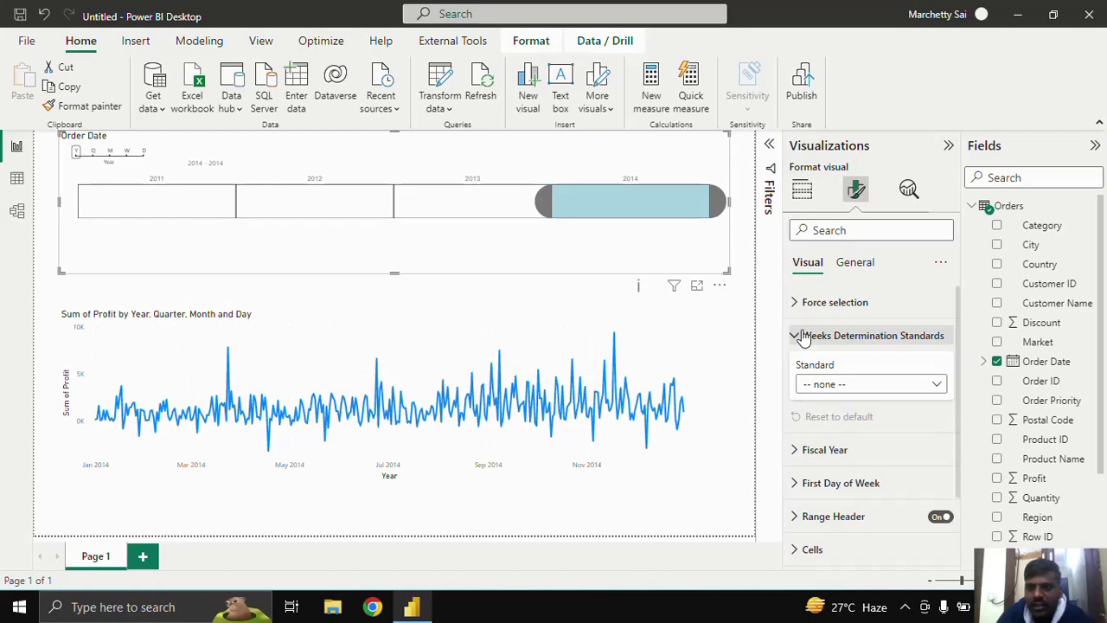
click(837, 386)
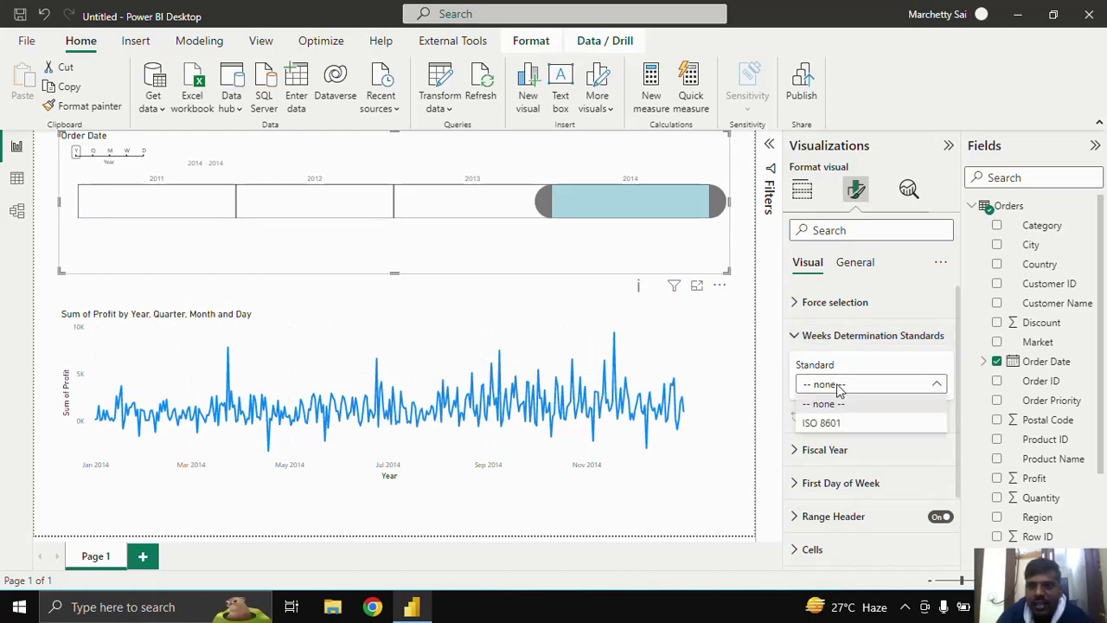
click(127, 158)
click(127, 152)
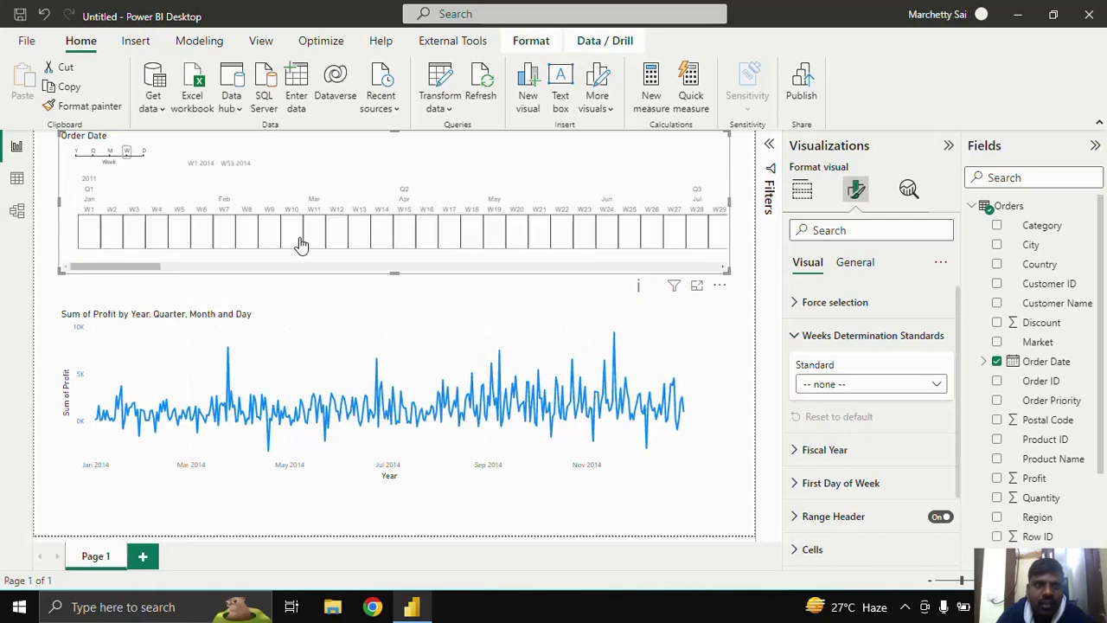
drag(122, 267, 702, 326)
drag(674, 267, 87, 243)
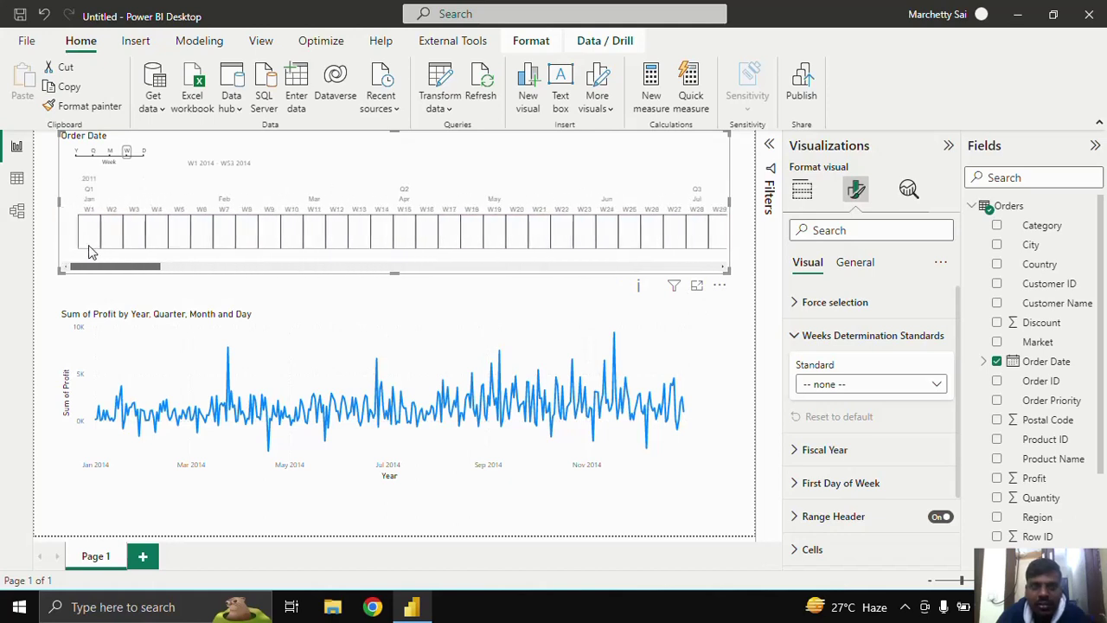
Try the ISO 8601 standard for the timeline's week determination, then set it back to none.
click(842, 389)
click(845, 423)
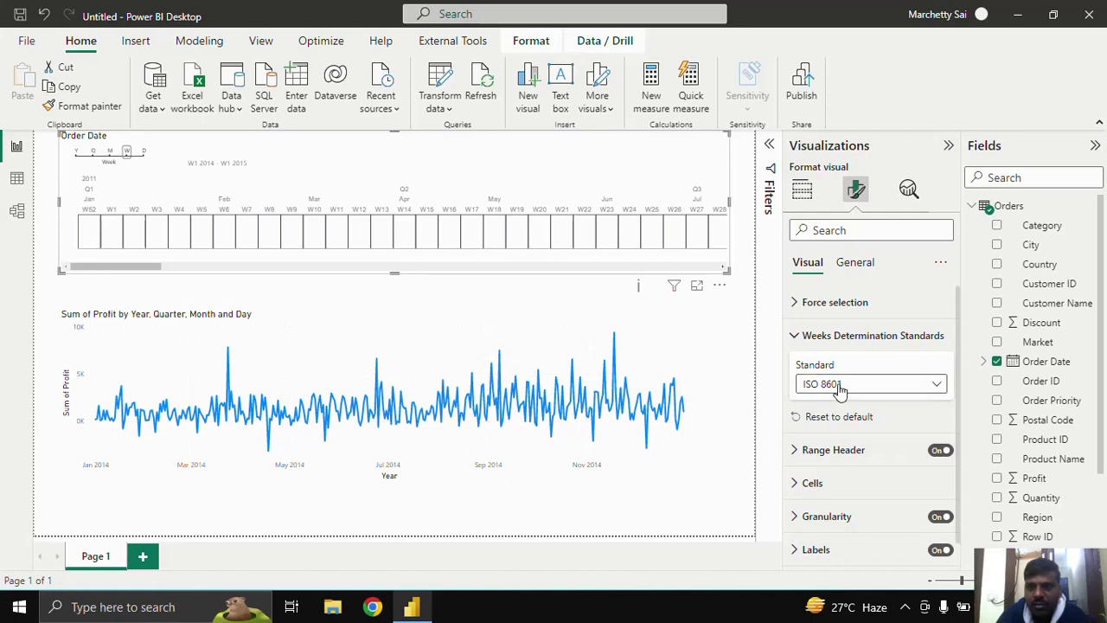
drag(146, 271, 145, 270)
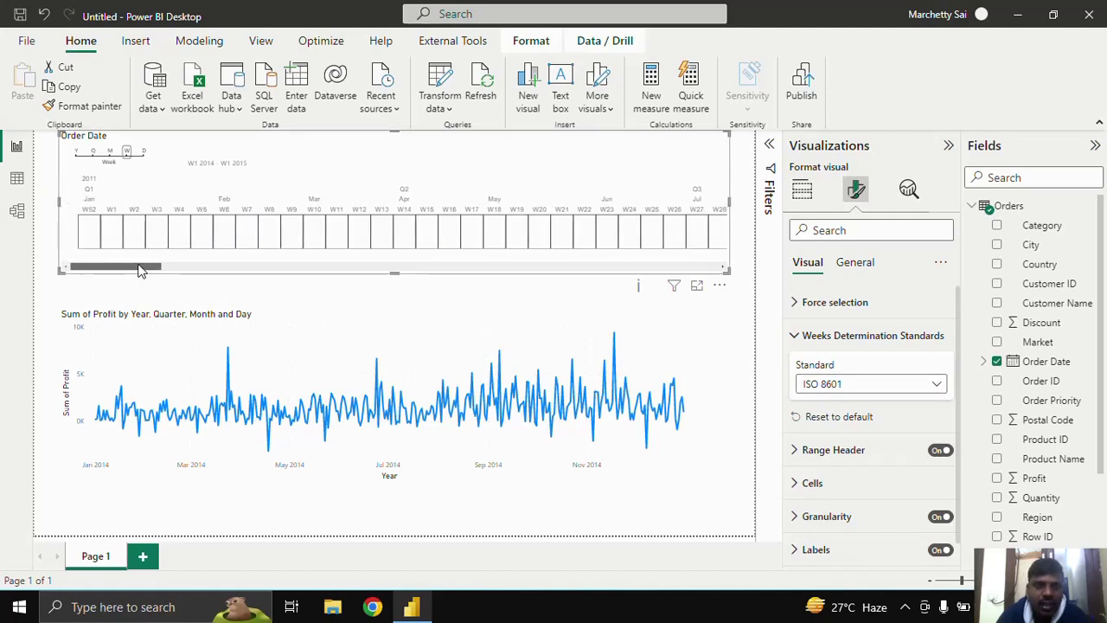
click(844, 387)
click(789, 346)
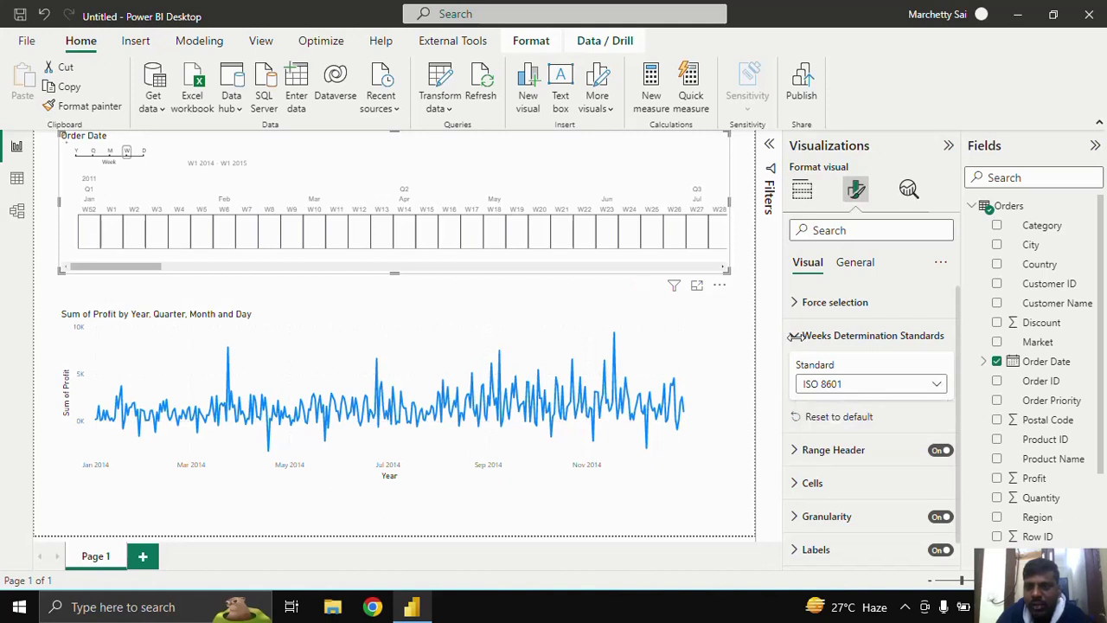
scroll(836, 395, up, 1)
click(797, 344)
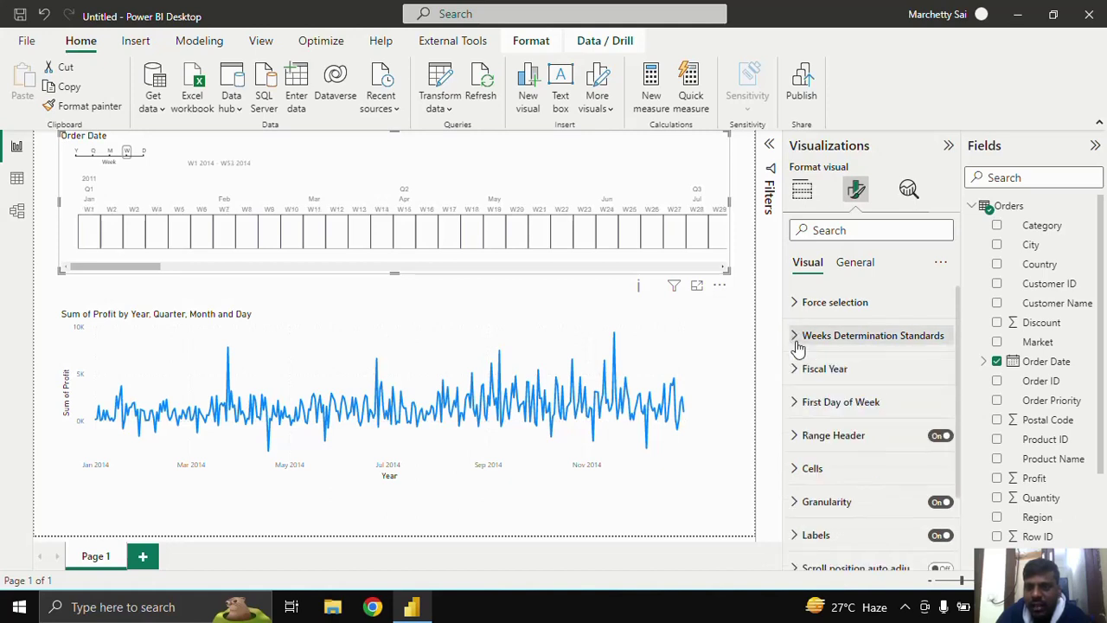
Switch the timeline to Month granularity and set its fiscal year to start in October.
click(795, 369)
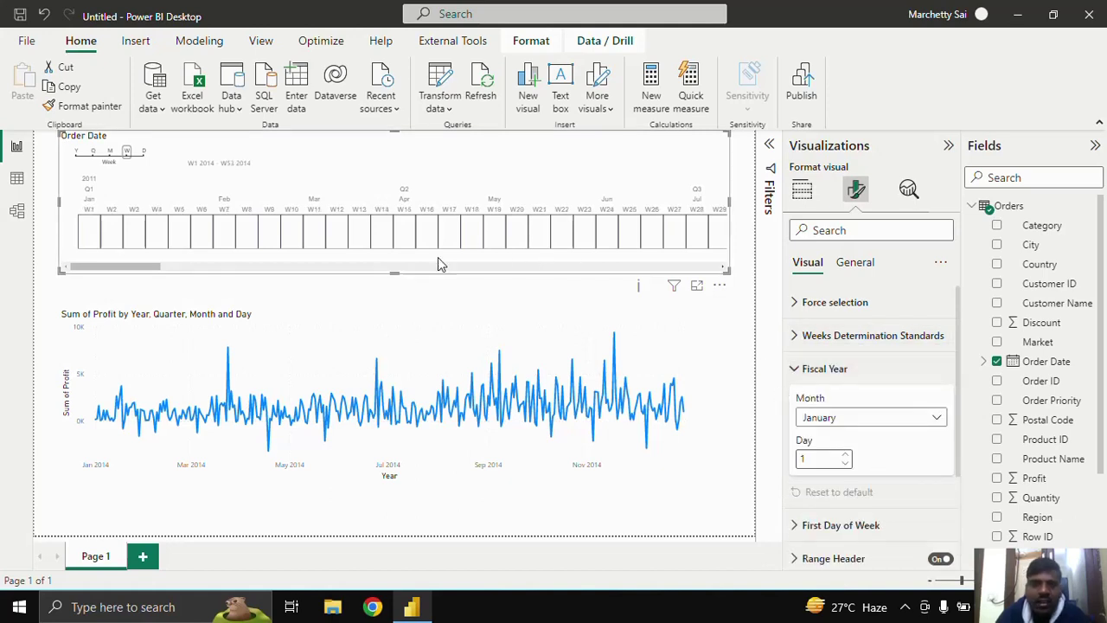
drag(159, 267, 252, 268)
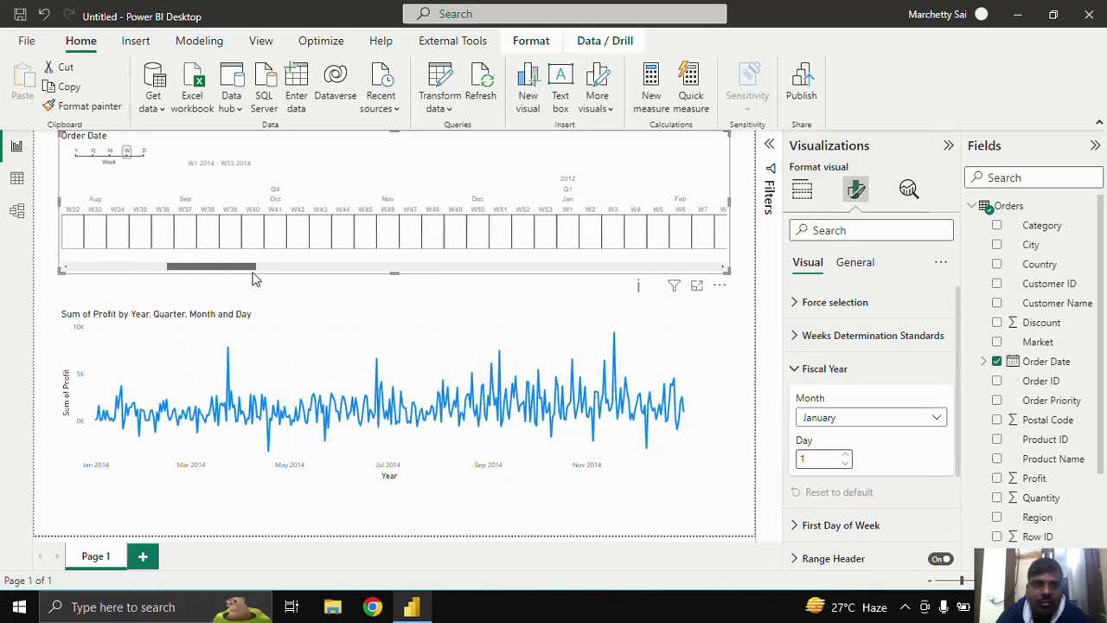
click(109, 151)
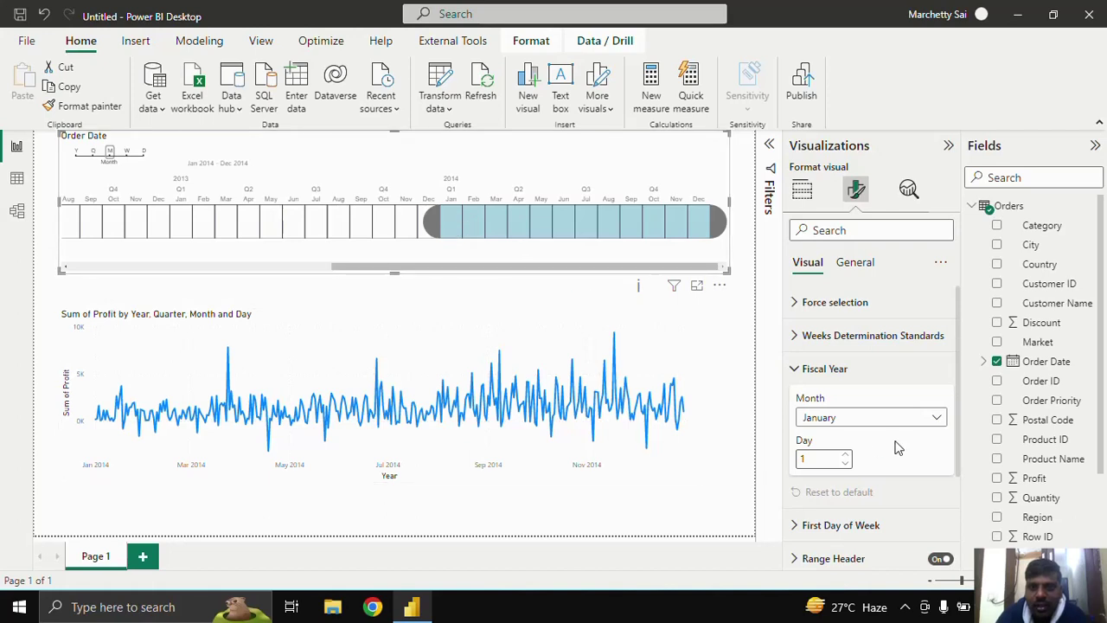
click(882, 418)
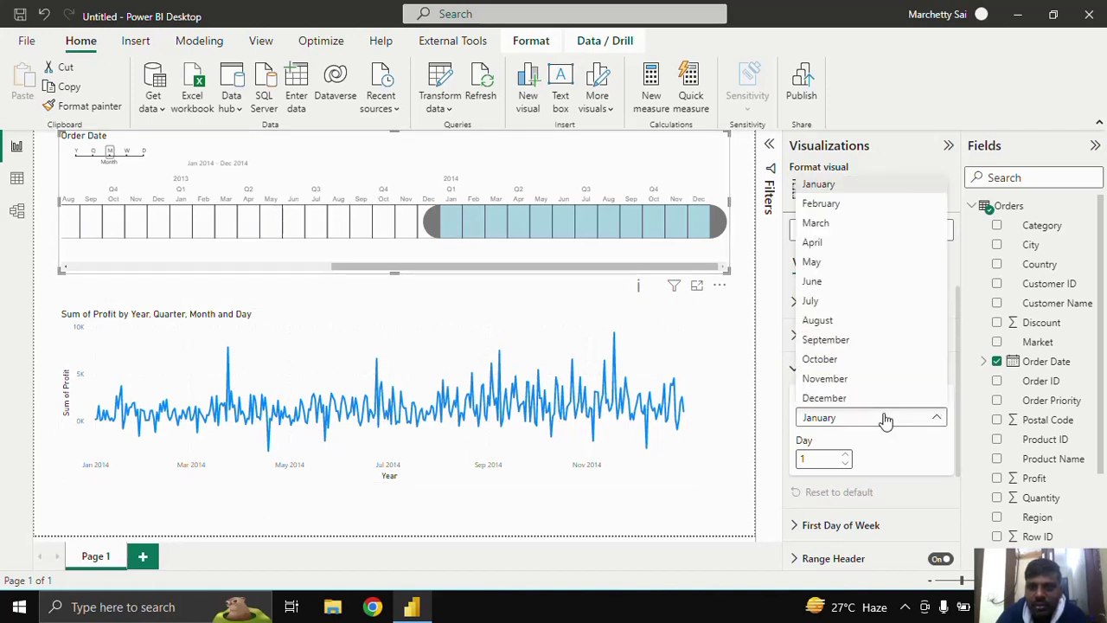
click(829, 360)
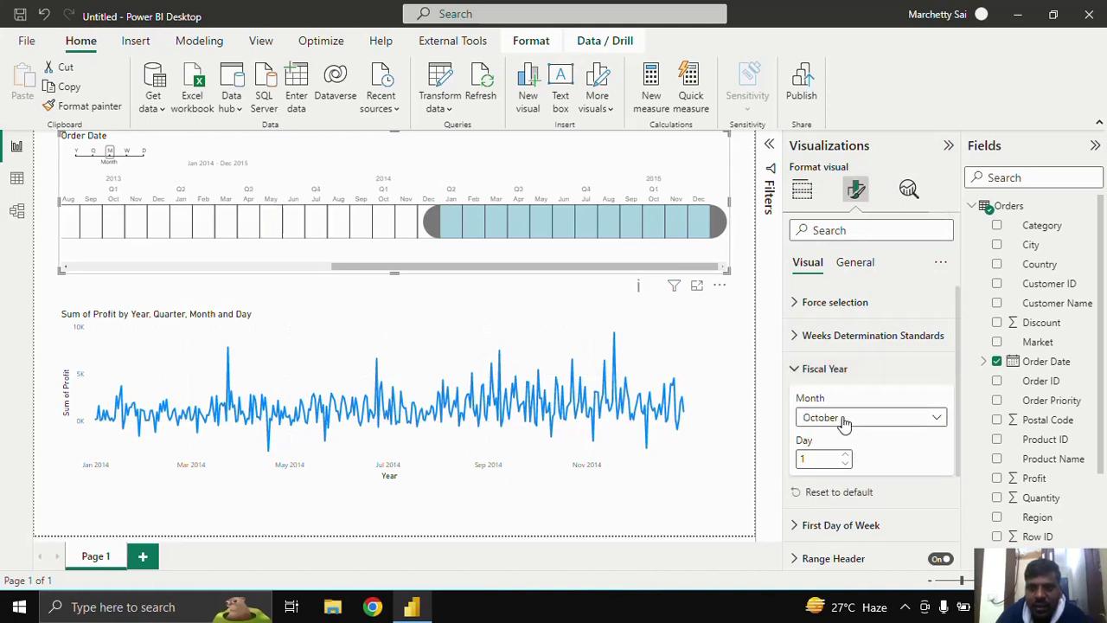
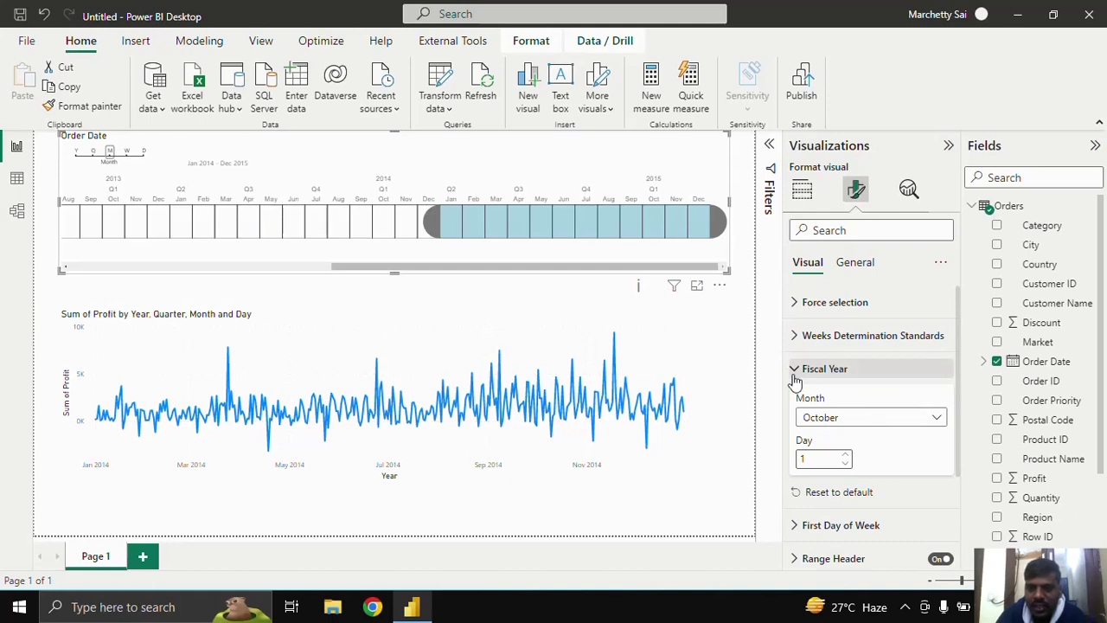
Expand the timeline's First Day of Week settings and filter the chart to the last December on the timeline.
click(795, 377)
click(804, 403)
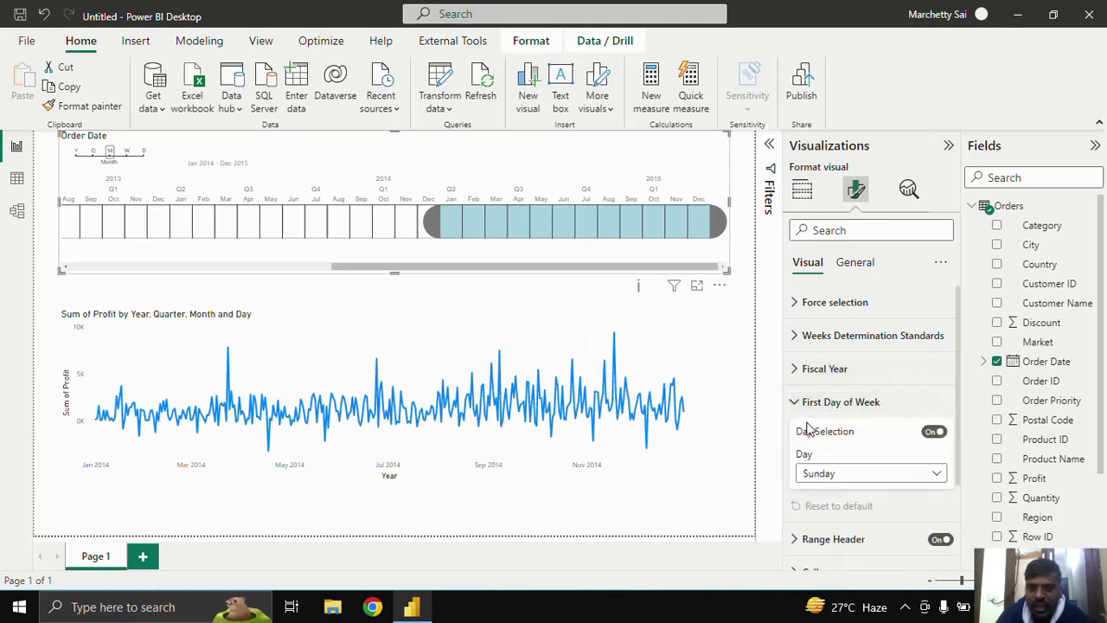
scroll(865, 433, down, 2)
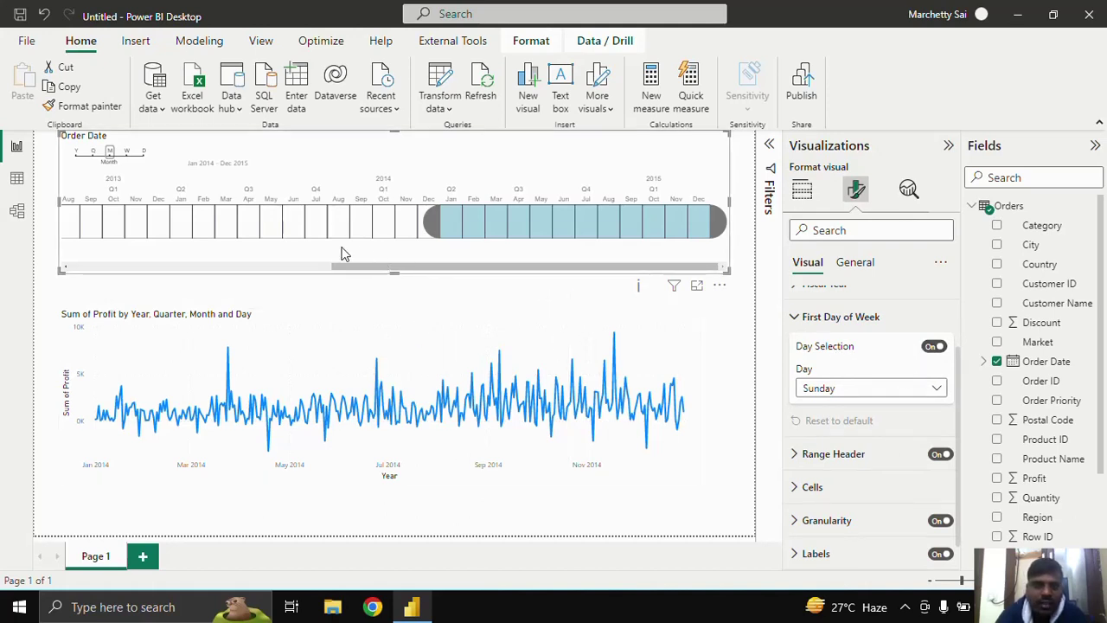
click(692, 227)
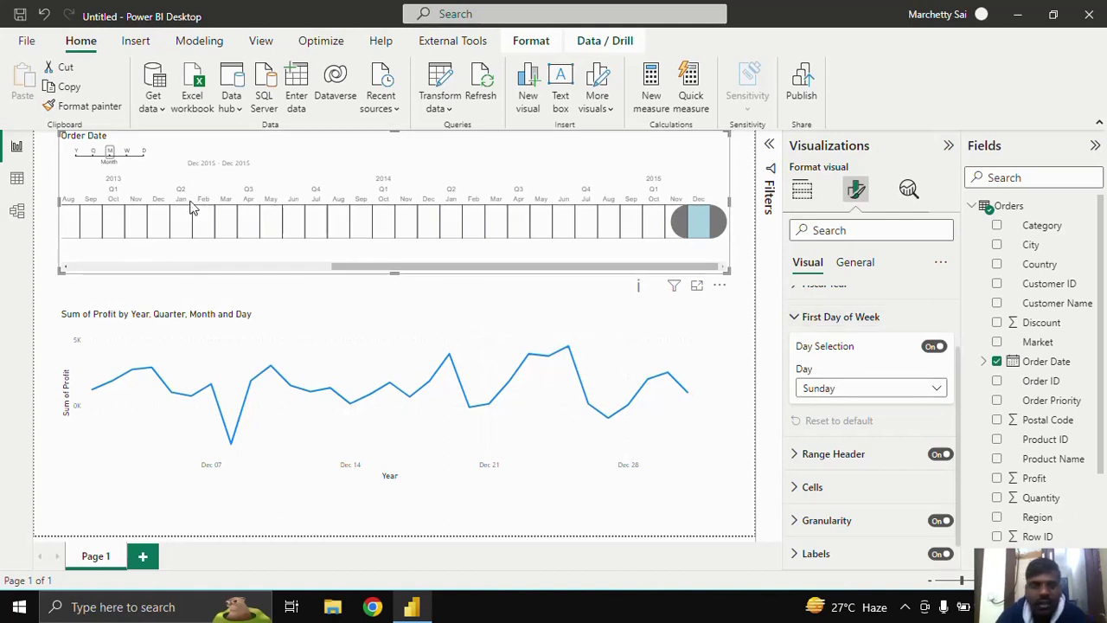
Filter the chart to week W14 2011 at Week granularity, then switch the timeline to Day granularity.
click(127, 151)
drag(173, 266, 72, 240)
click(95, 238)
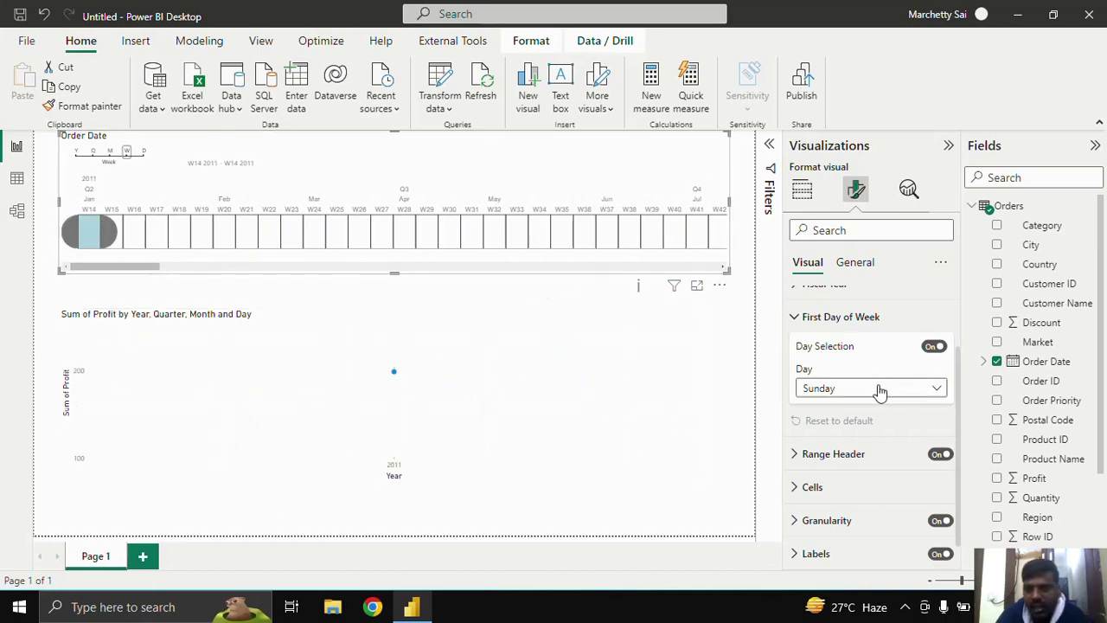
click(138, 153)
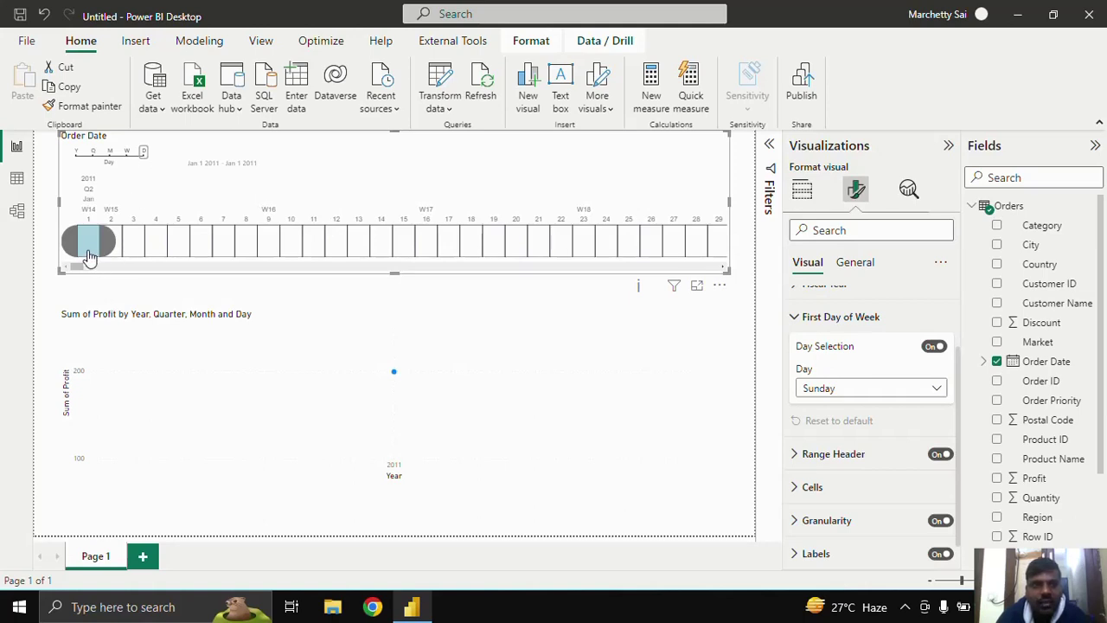
Try turning off Day Selection for the first day of week, check it at Week granularity, and turn it back on.
click(931, 348)
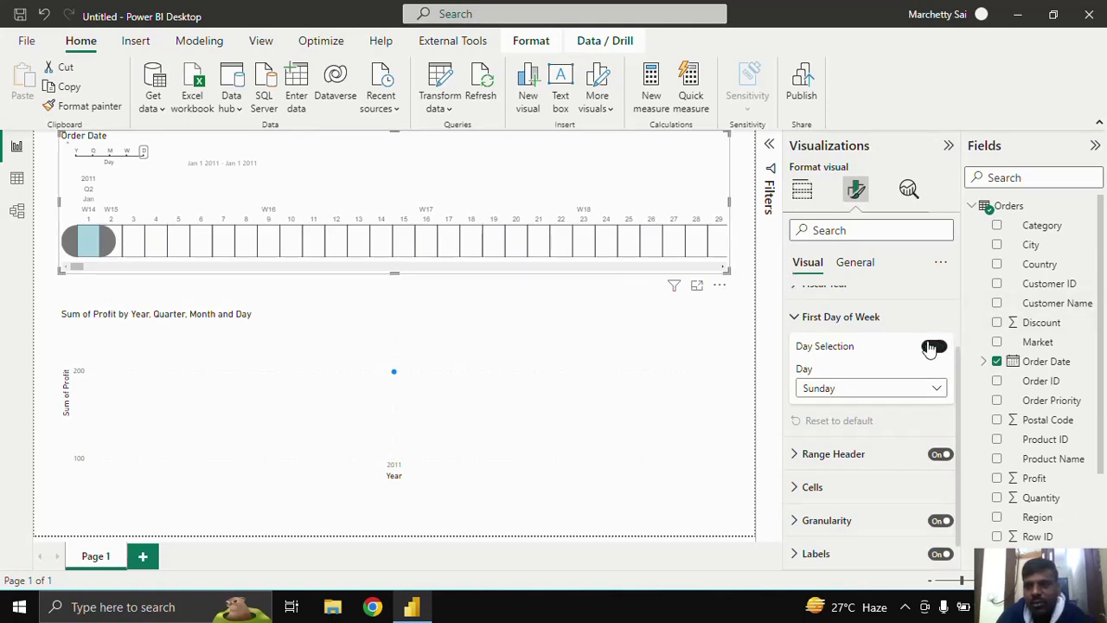
click(127, 152)
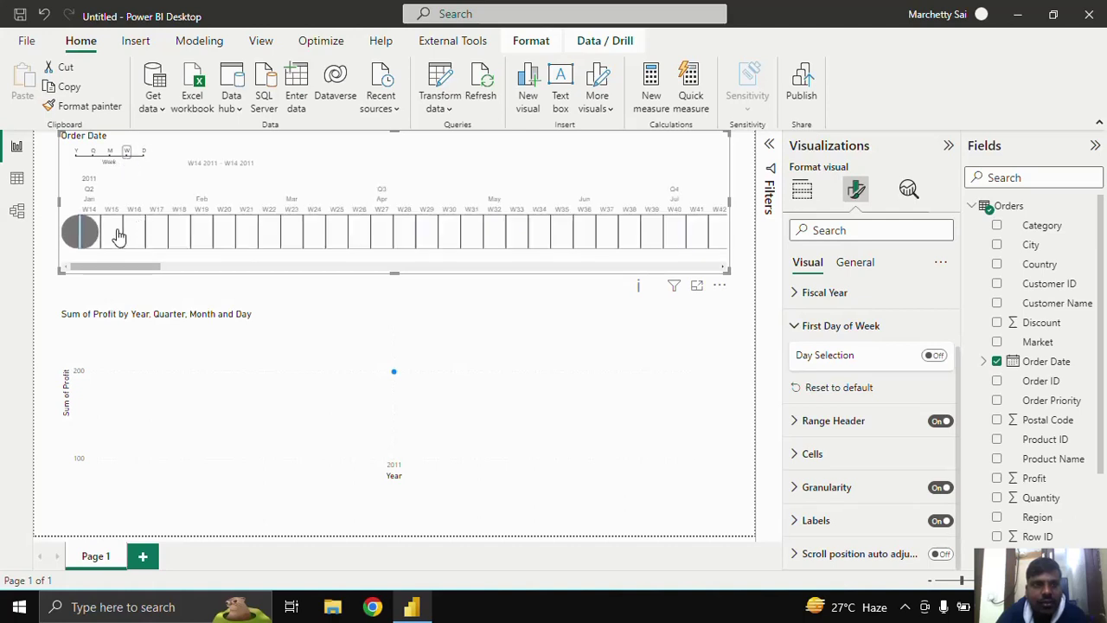
click(934, 357)
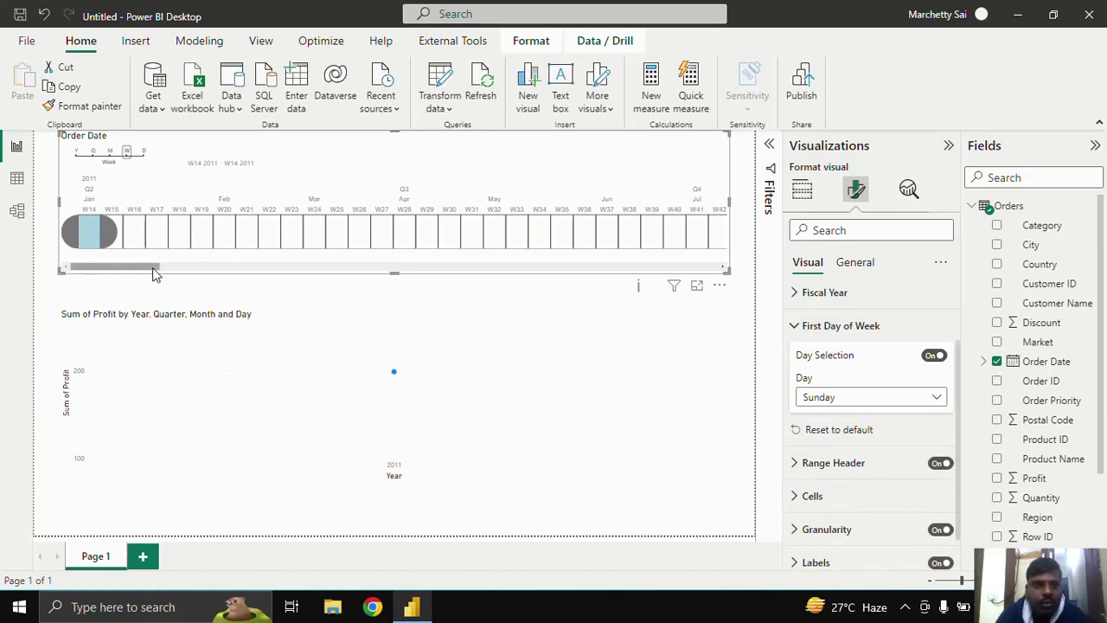
Switch the timeline to Month granularity and review the available first-day-of-week options without changing the day.
click(110, 154)
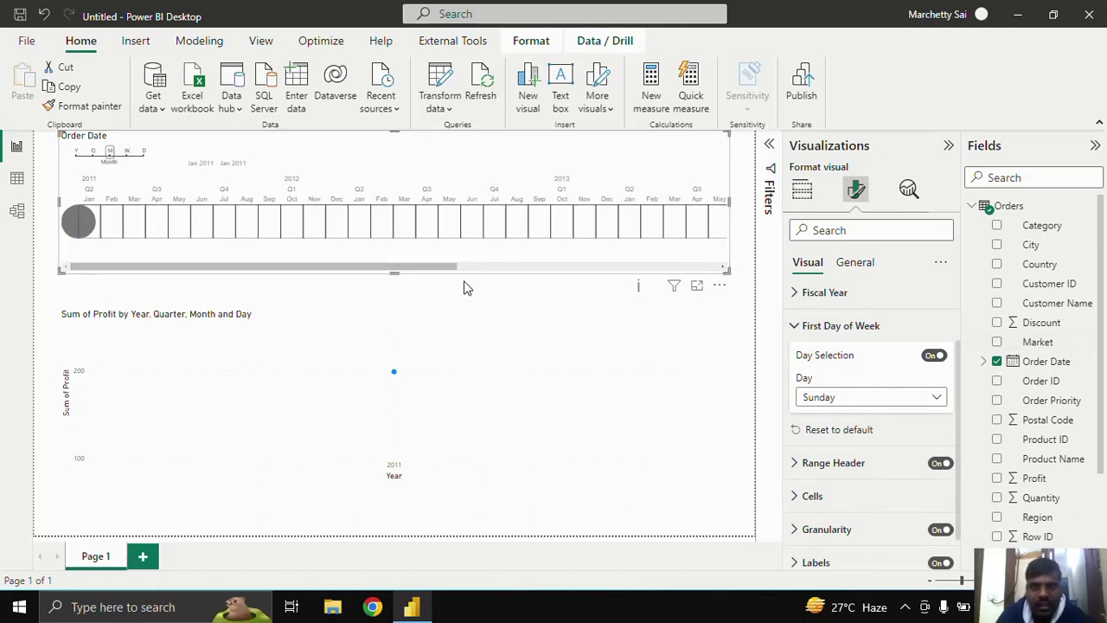
click(878, 399)
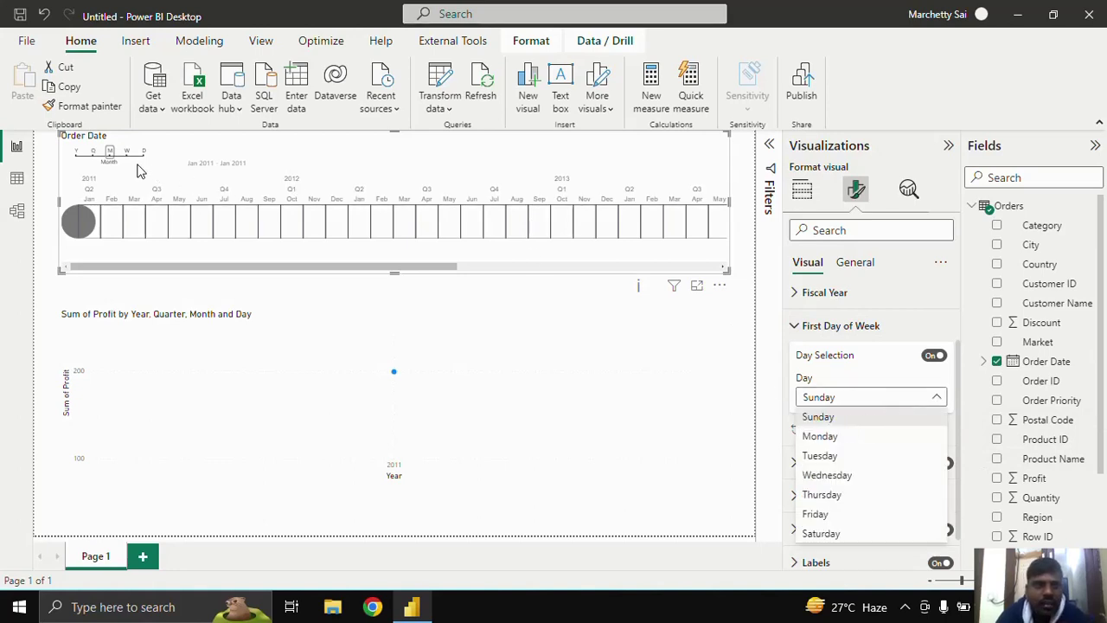
click(776, 367)
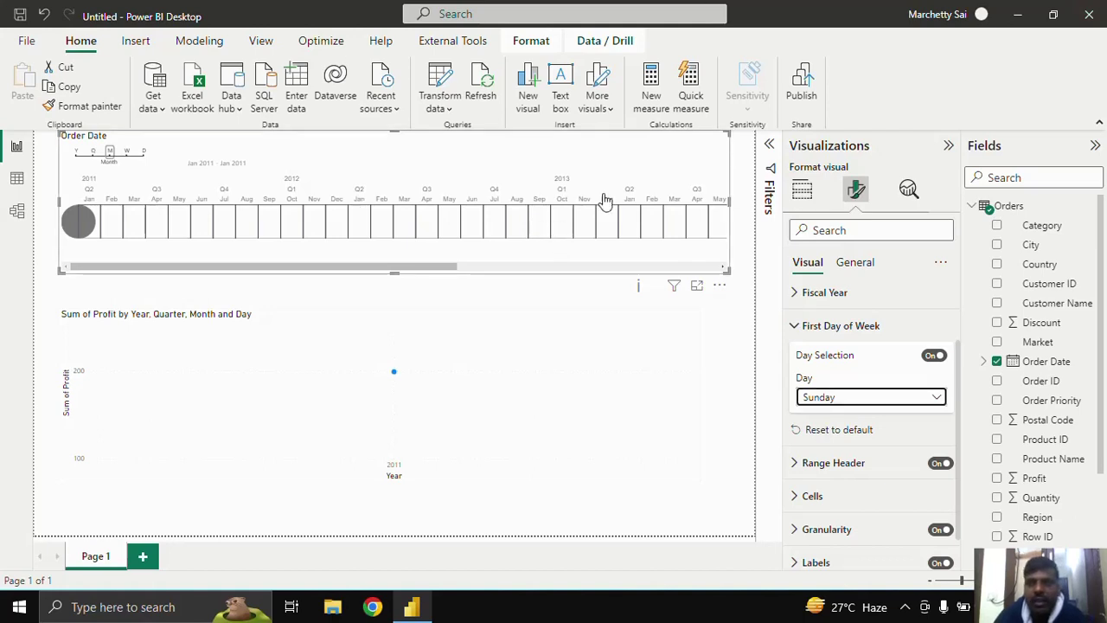
Filter the chart to 2013 at Year granularity on the timeline, then clear the selection to restore the full range.
click(425, 376)
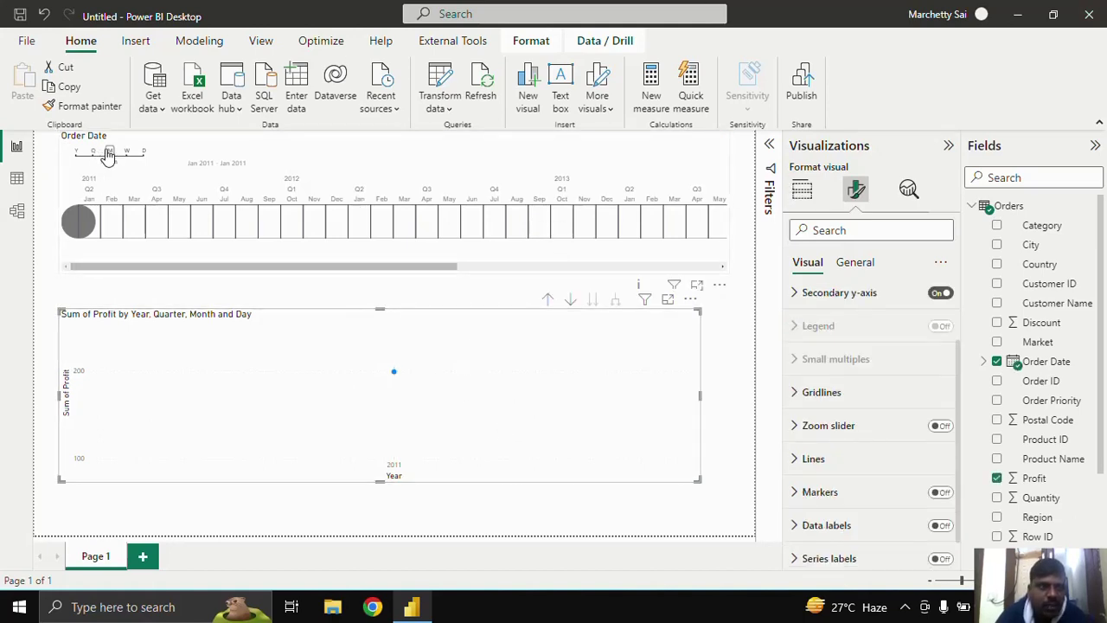
click(76, 153)
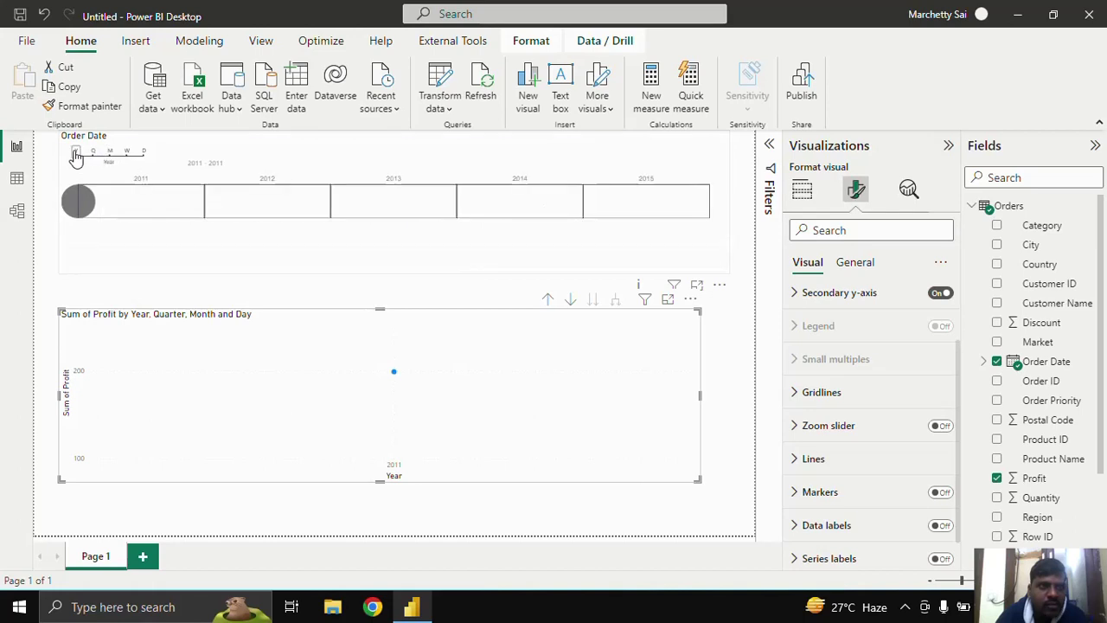
click(357, 213)
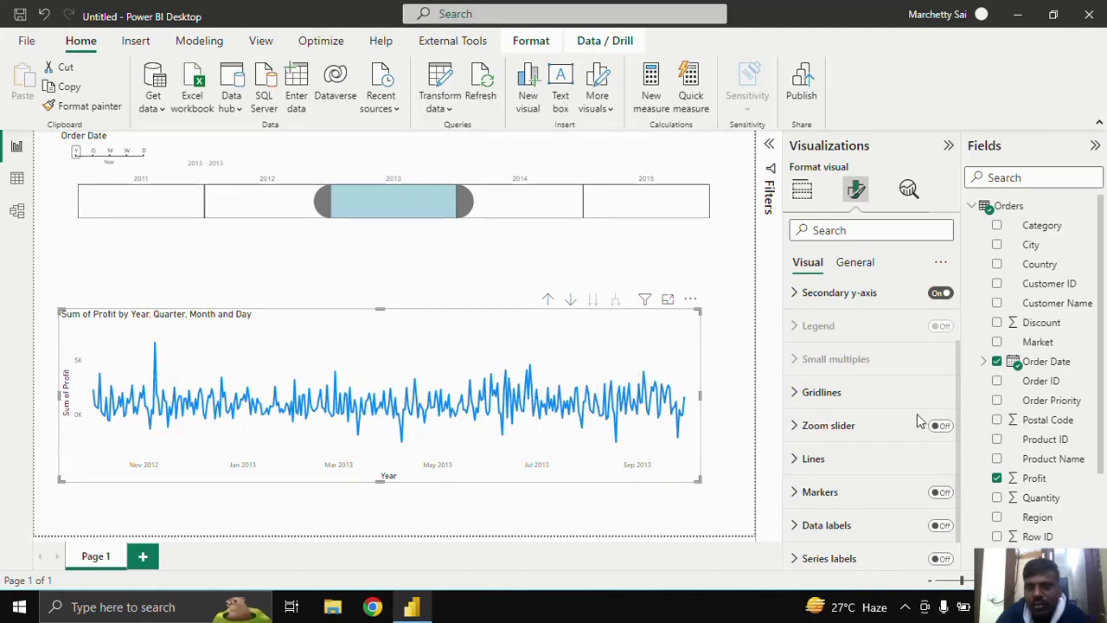
scroll(826, 435, up, 1)
scroll(854, 438, down, 1)
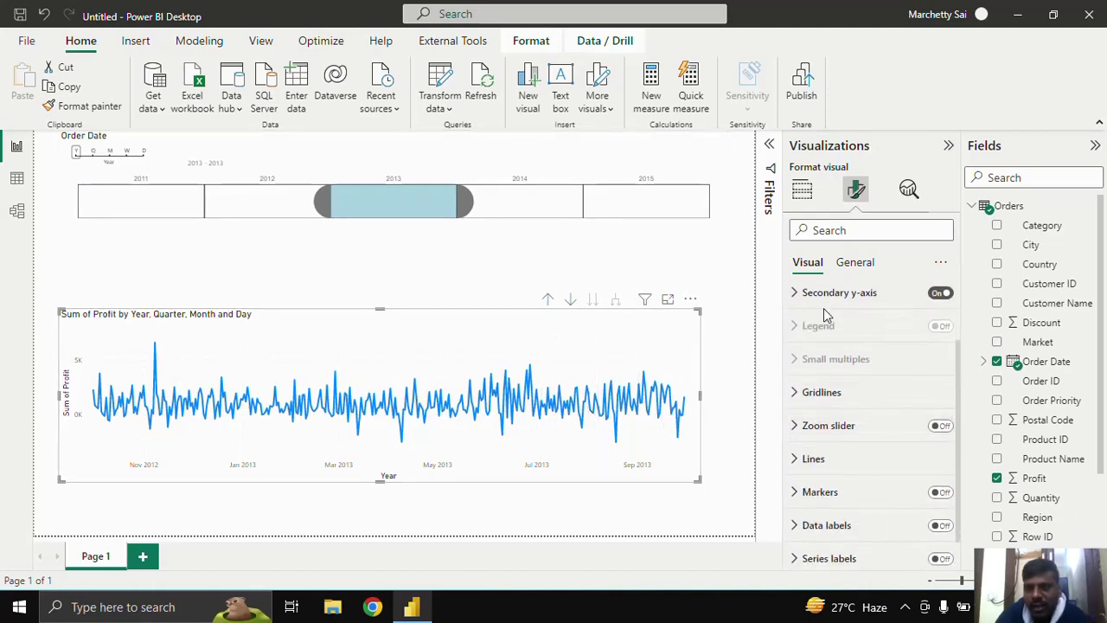
click(547, 235)
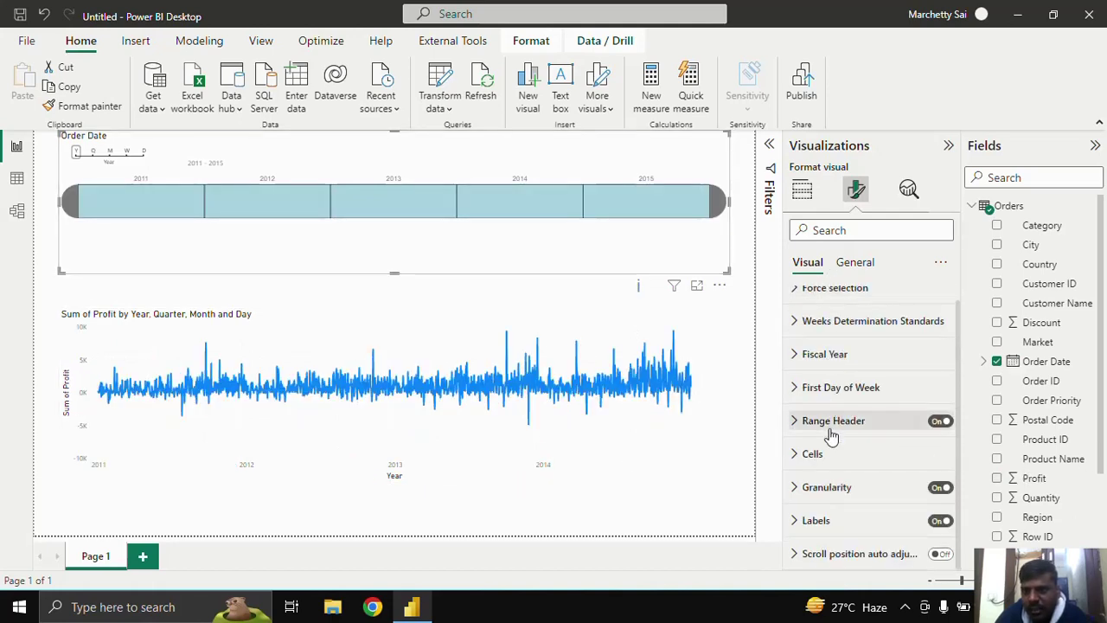
Reopen the First Day of Week settings, select January 1, 2011 at Day granularity, and filter to W14 2011 at Week granularity.
click(799, 388)
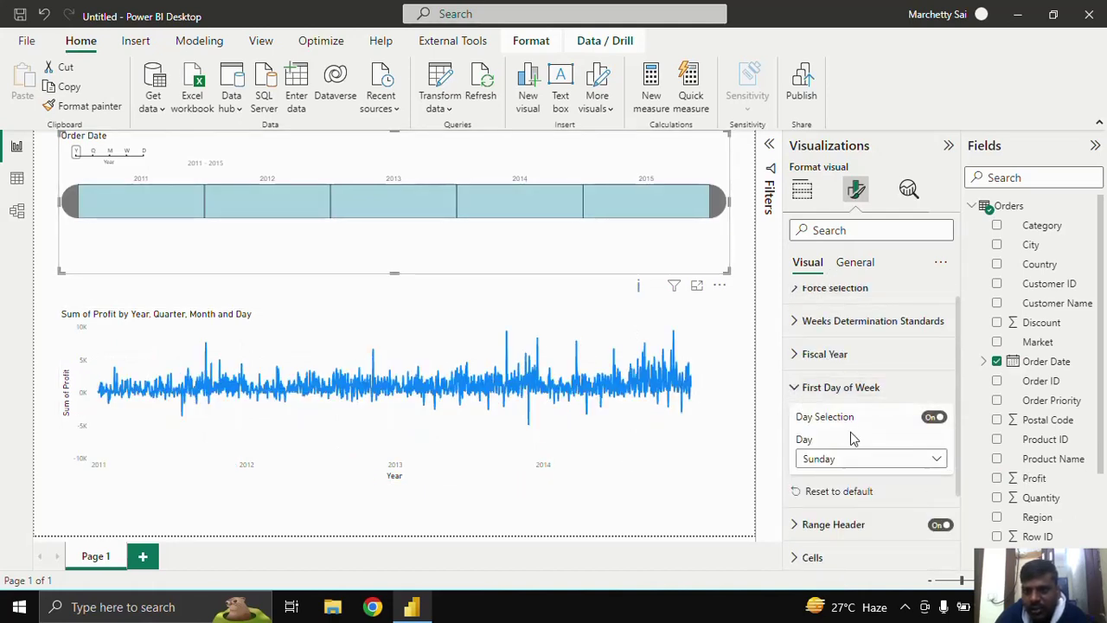
click(144, 153)
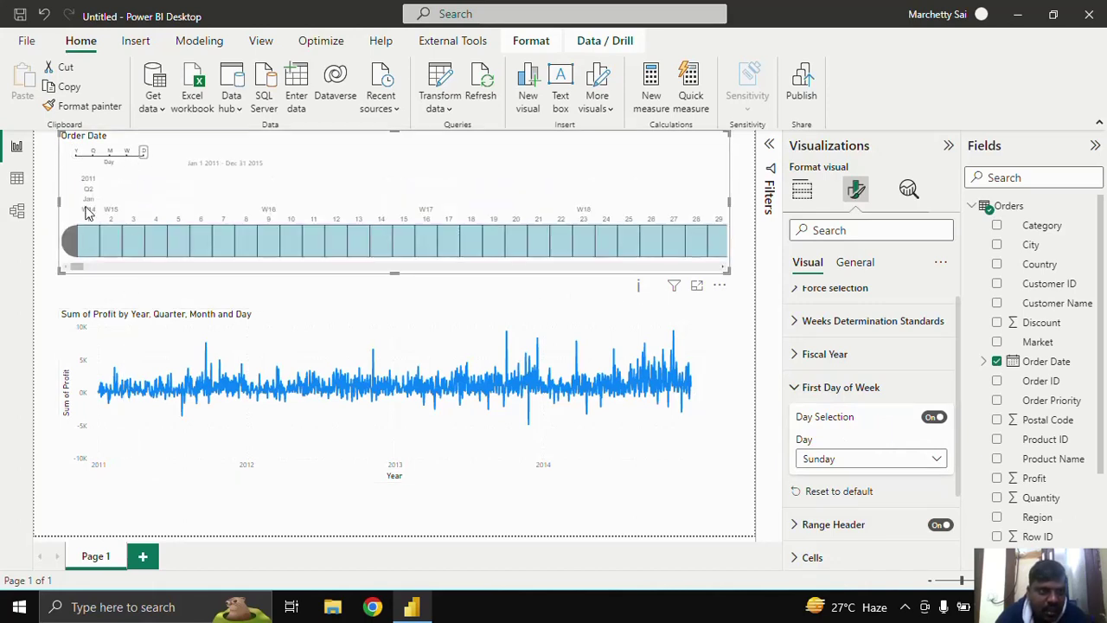
click(90, 245)
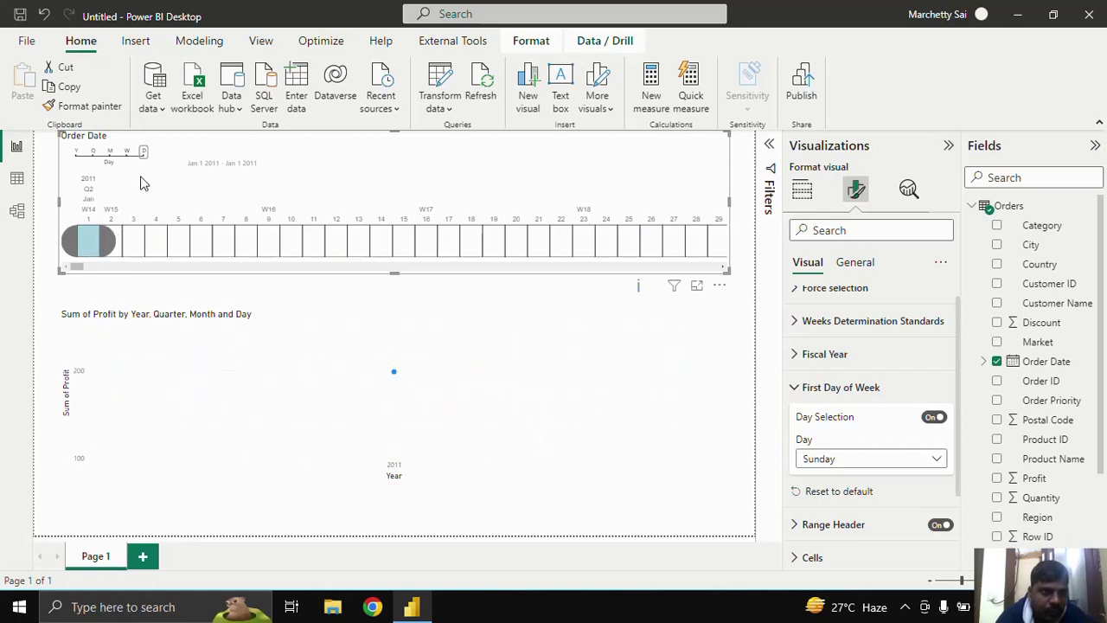
click(126, 152)
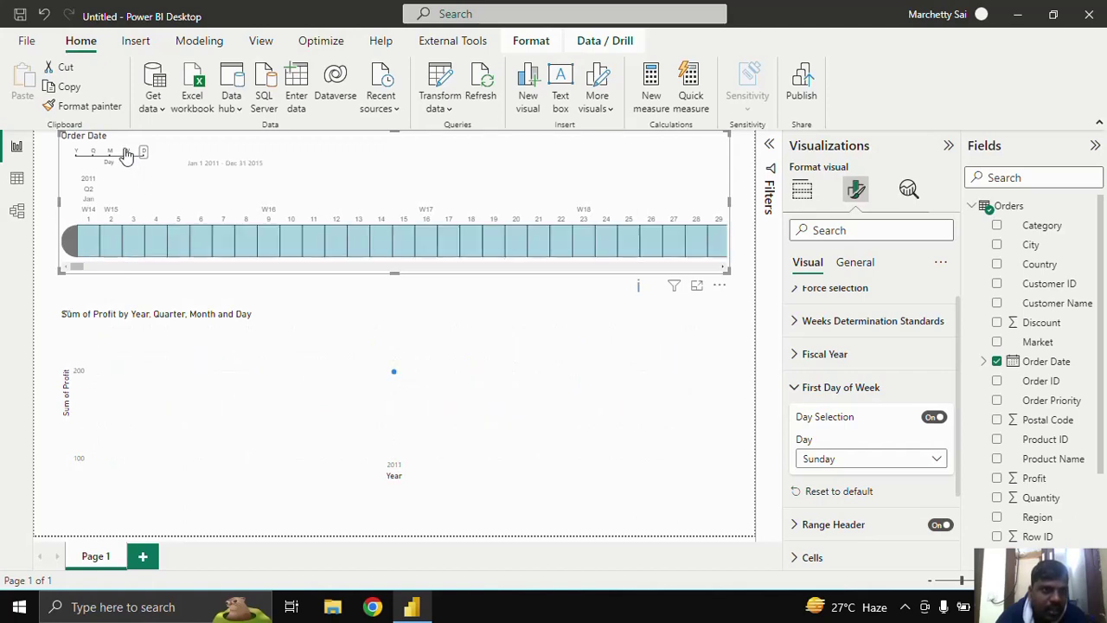
click(96, 233)
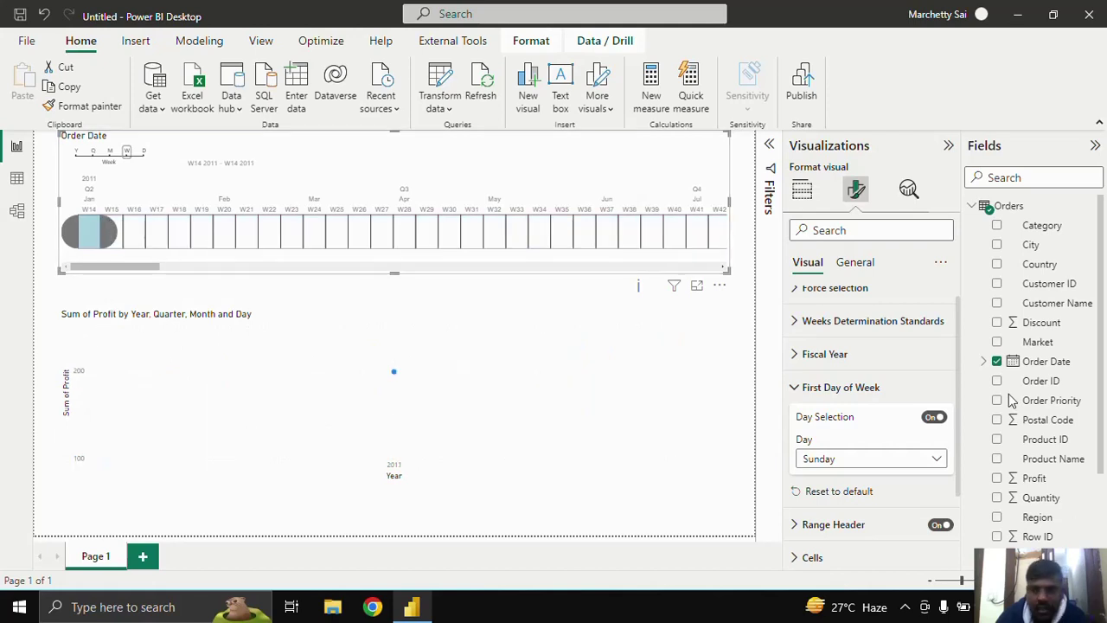
Try turning Day Selection off for the first day of week, turn it back on, and review the day options.
click(933, 419)
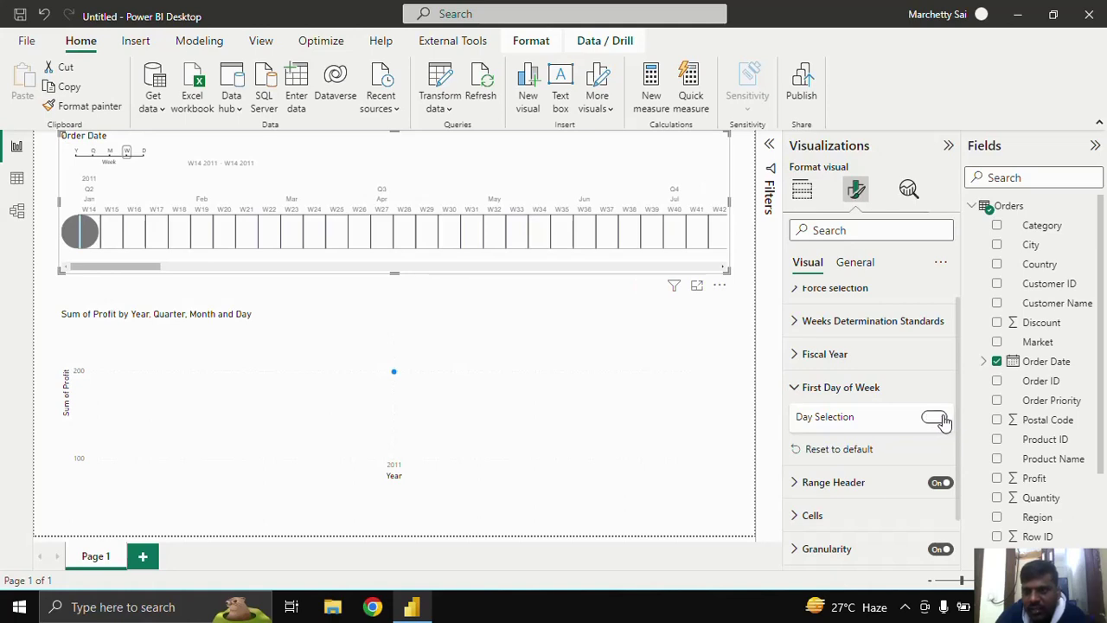
click(936, 418)
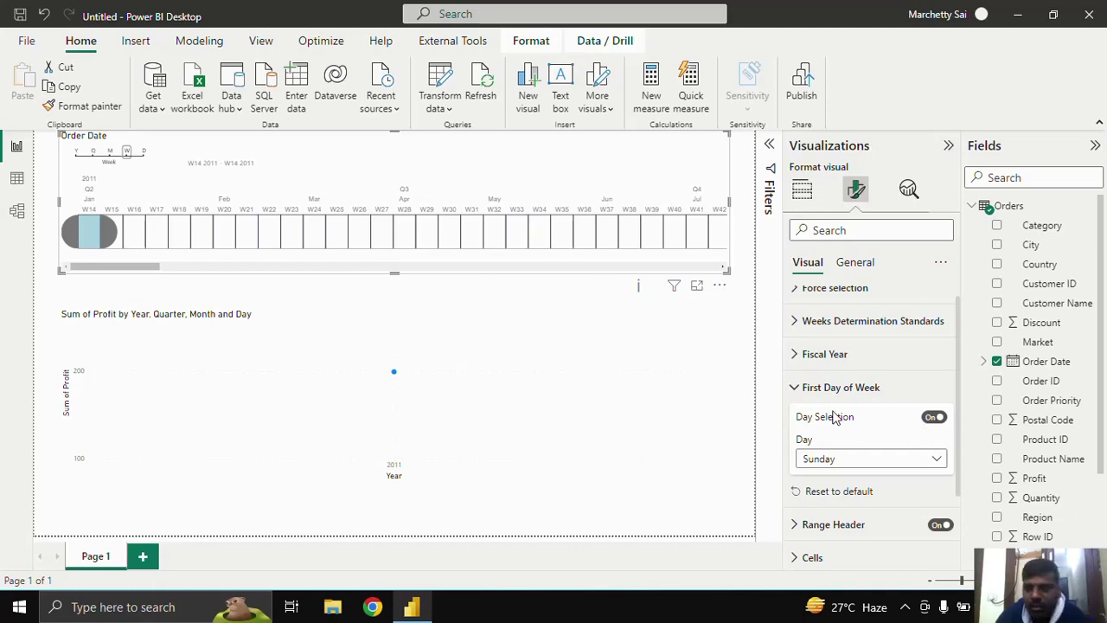
click(835, 460)
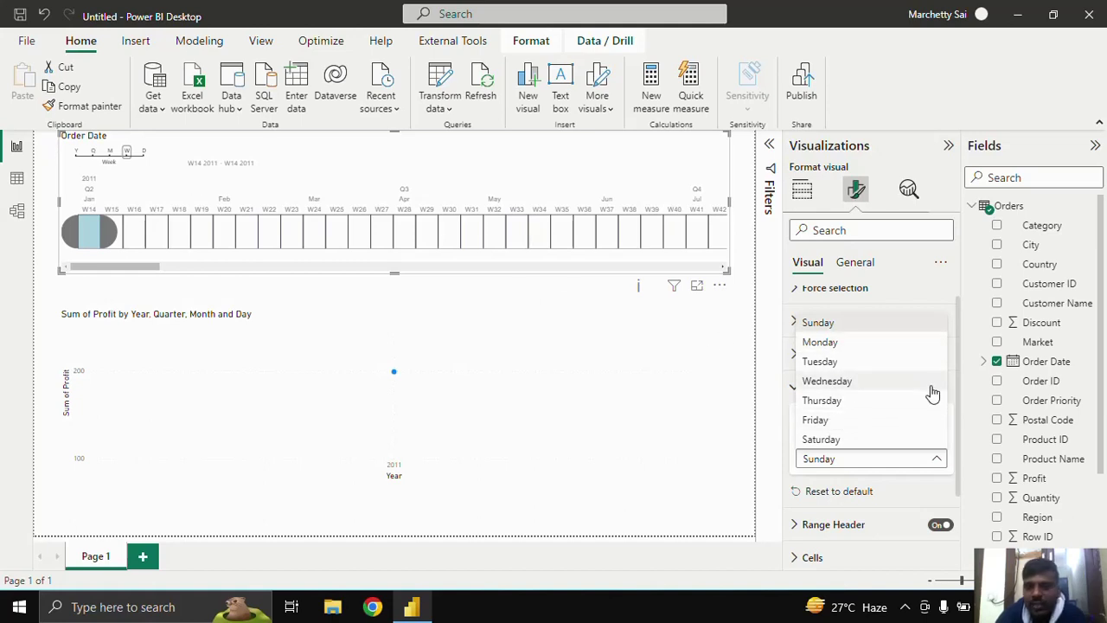
click(836, 467)
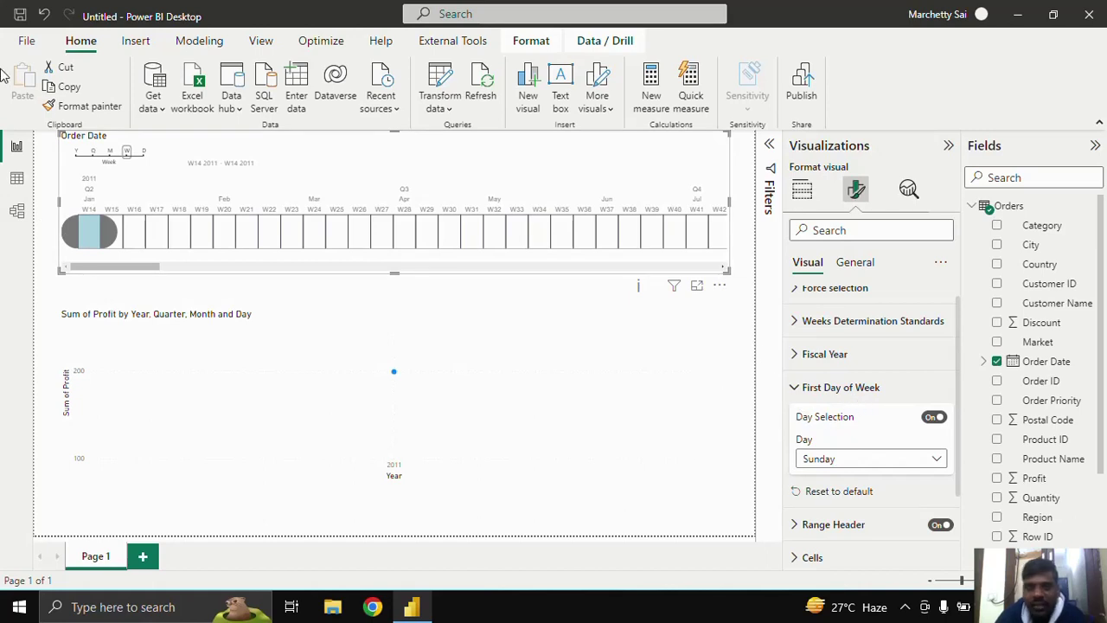
Turn off Day Selection for the first day of week and filter the timeline to 2013 at Year granularity.
click(934, 419)
click(76, 152)
click(414, 213)
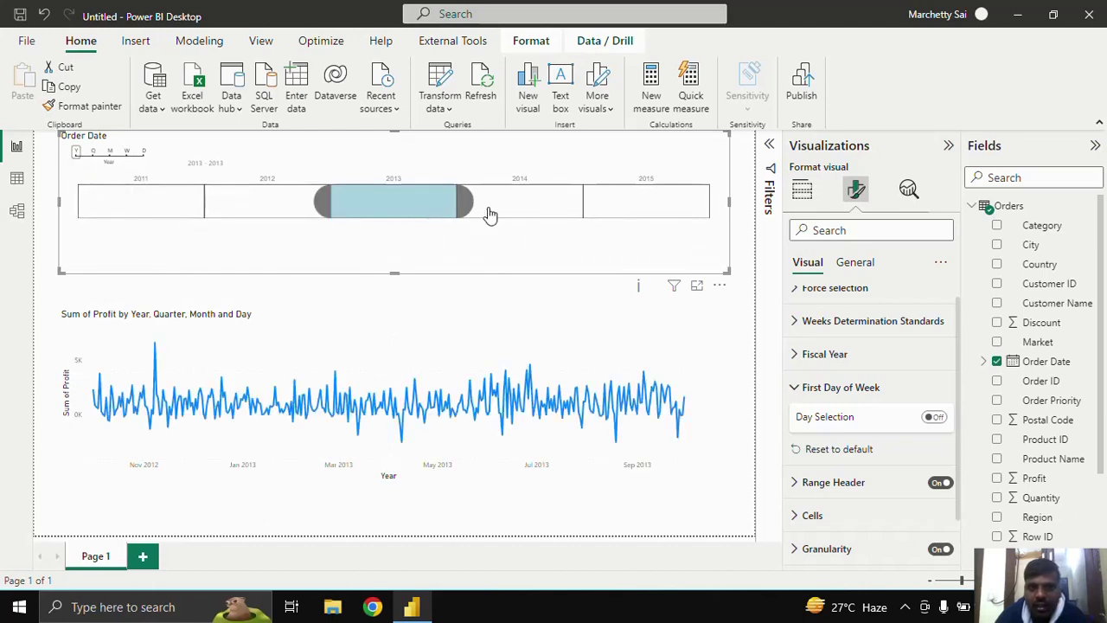
click(795, 391)
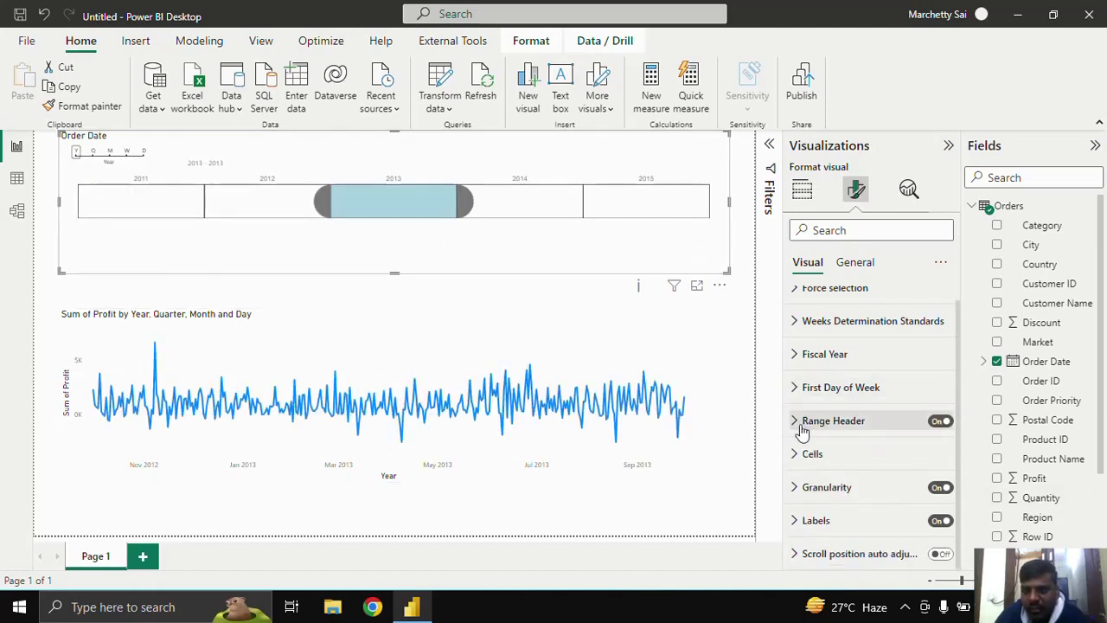
Format the timeline's range header with a dark orange font at 18 pt and extend the selection through 2015.
click(796, 422)
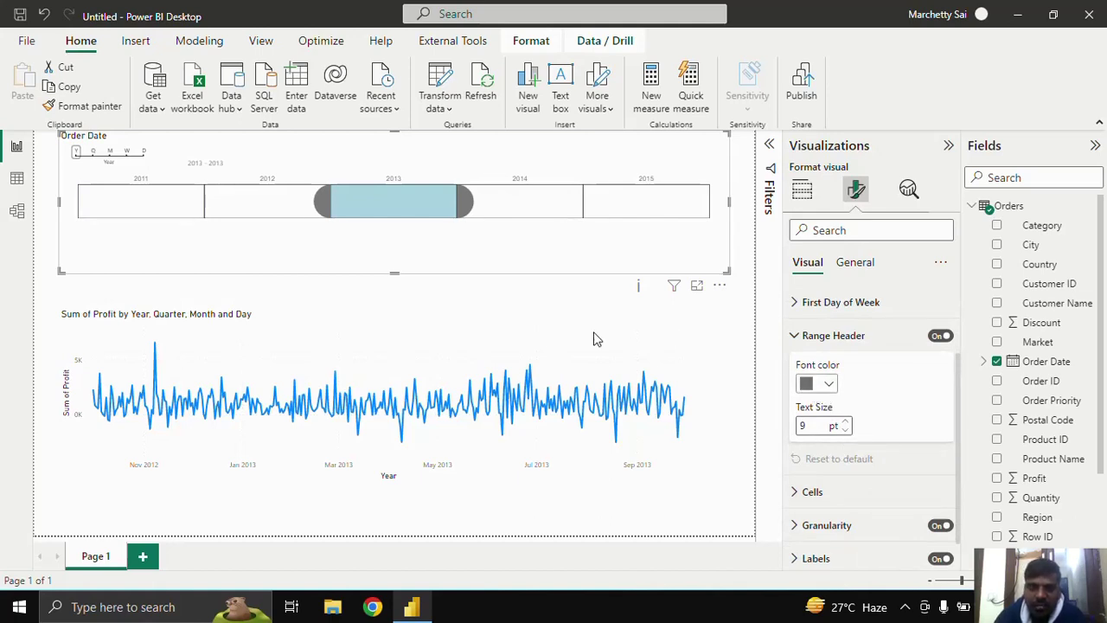
click(831, 386)
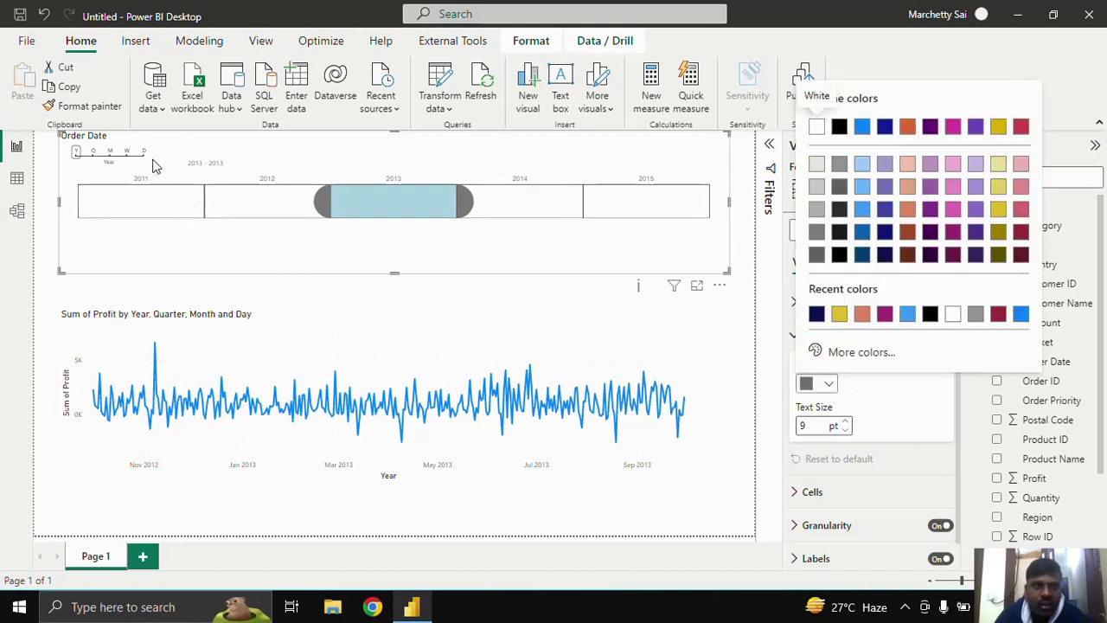
click(907, 232)
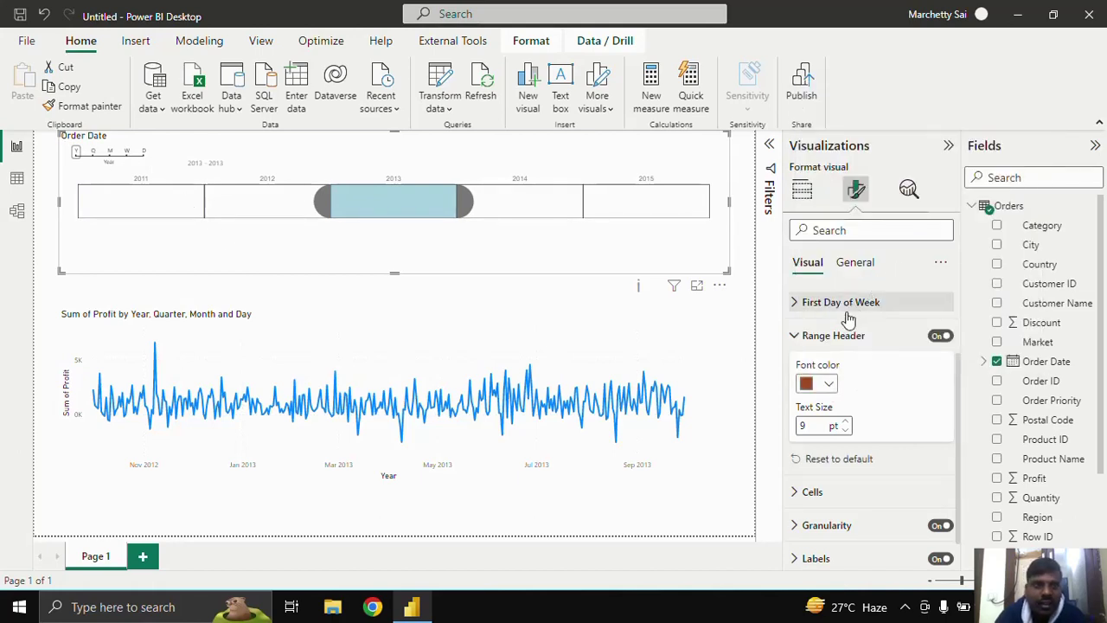
click(848, 421)
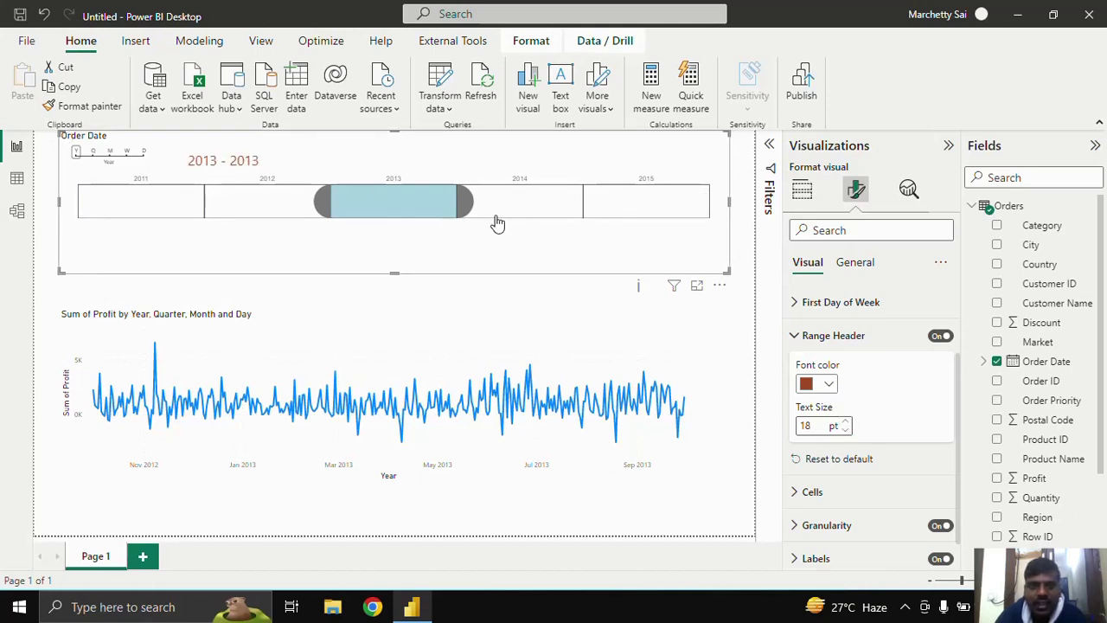
drag(470, 208, 617, 208)
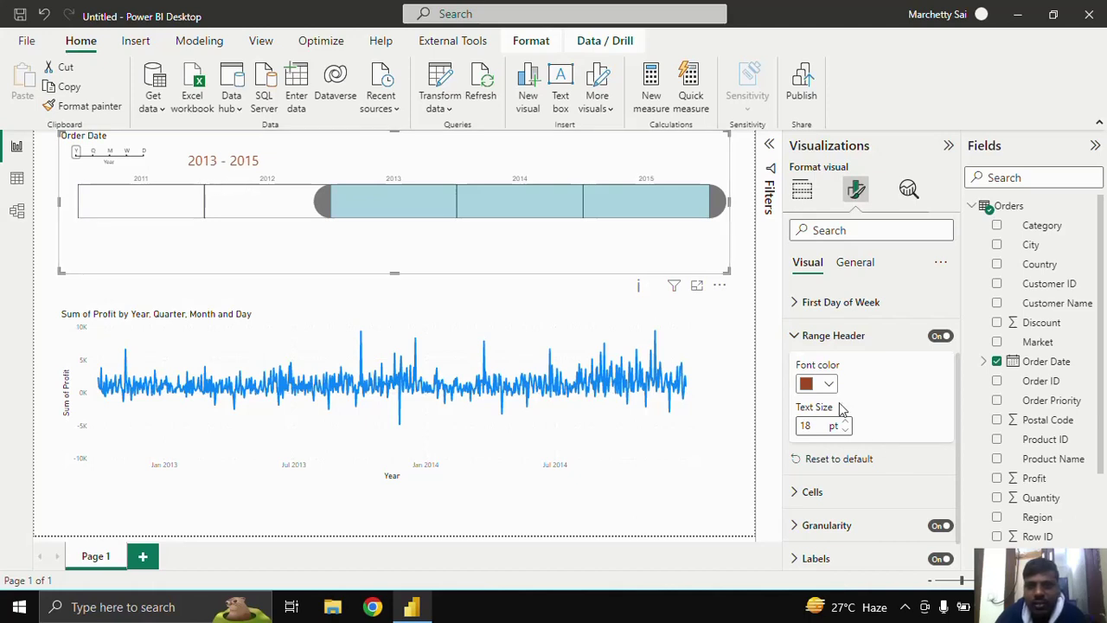
click(797, 337)
Switch the timeline to Quarter granularity and set its selected cell color to light blue.
click(809, 454)
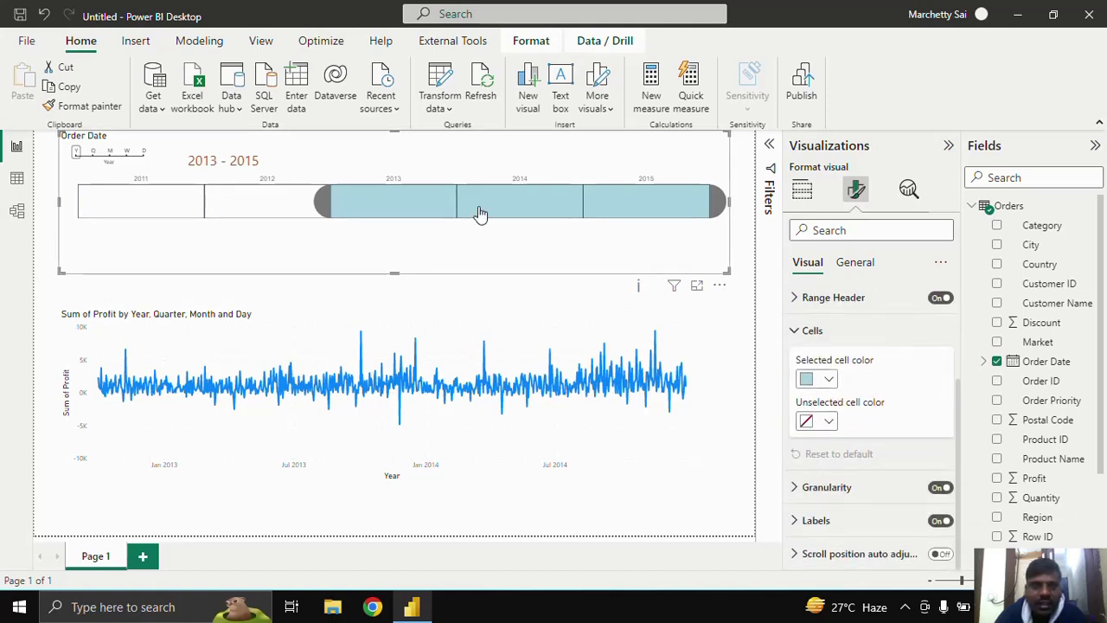
click(95, 151)
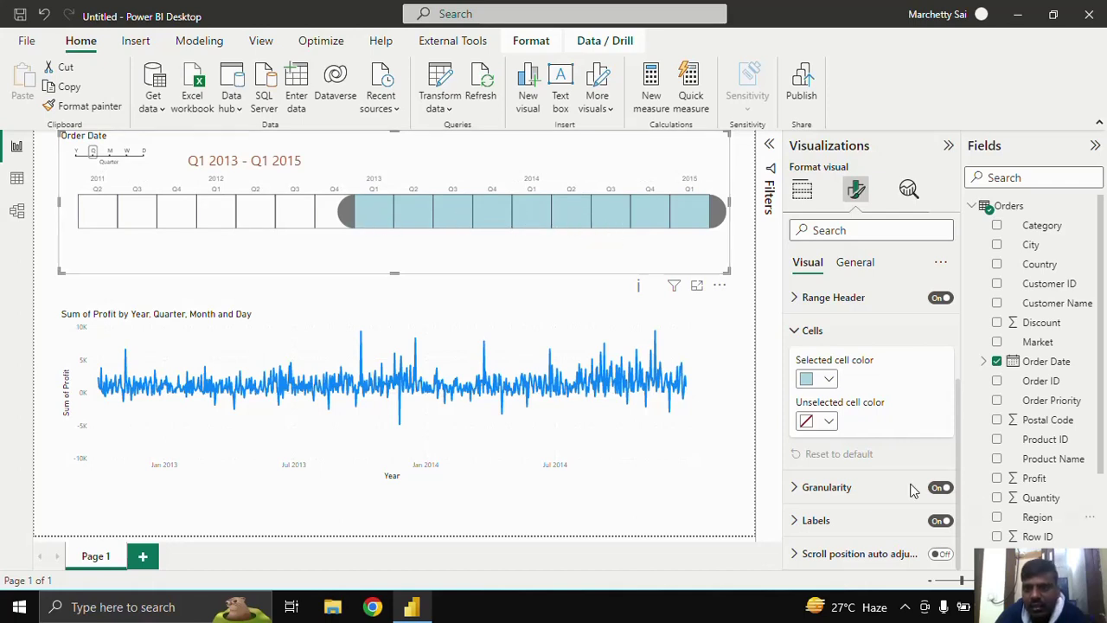
click(815, 383)
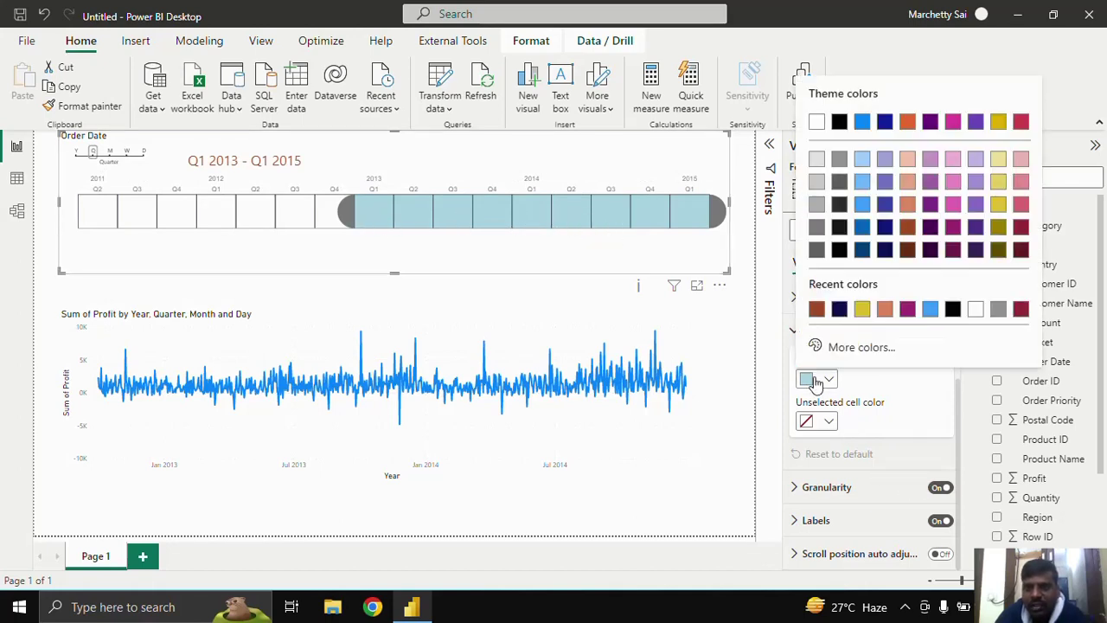
click(861, 186)
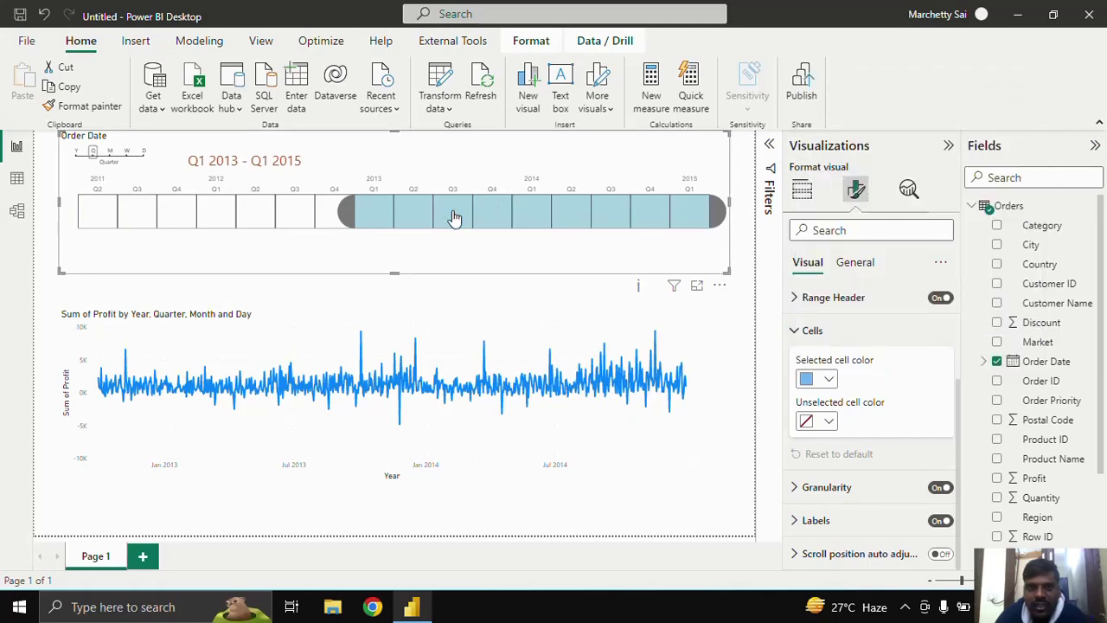
Try light gray for the unselected cells, set them to white instead, and shorten the selection to end at Q2 2014.
click(824, 422)
click(817, 226)
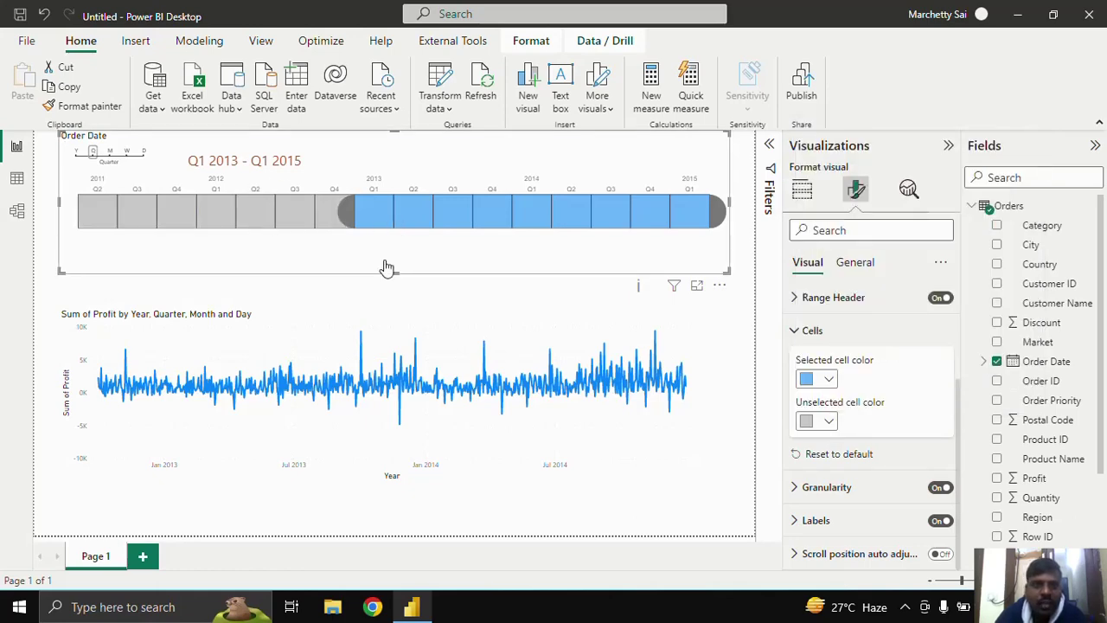
click(814, 381)
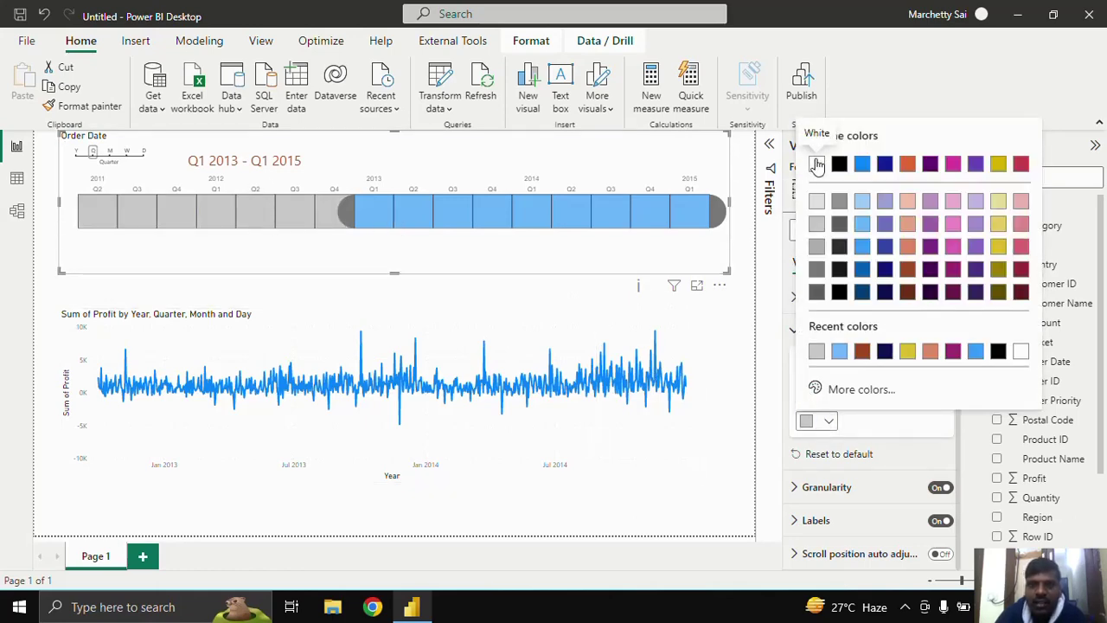
click(817, 165)
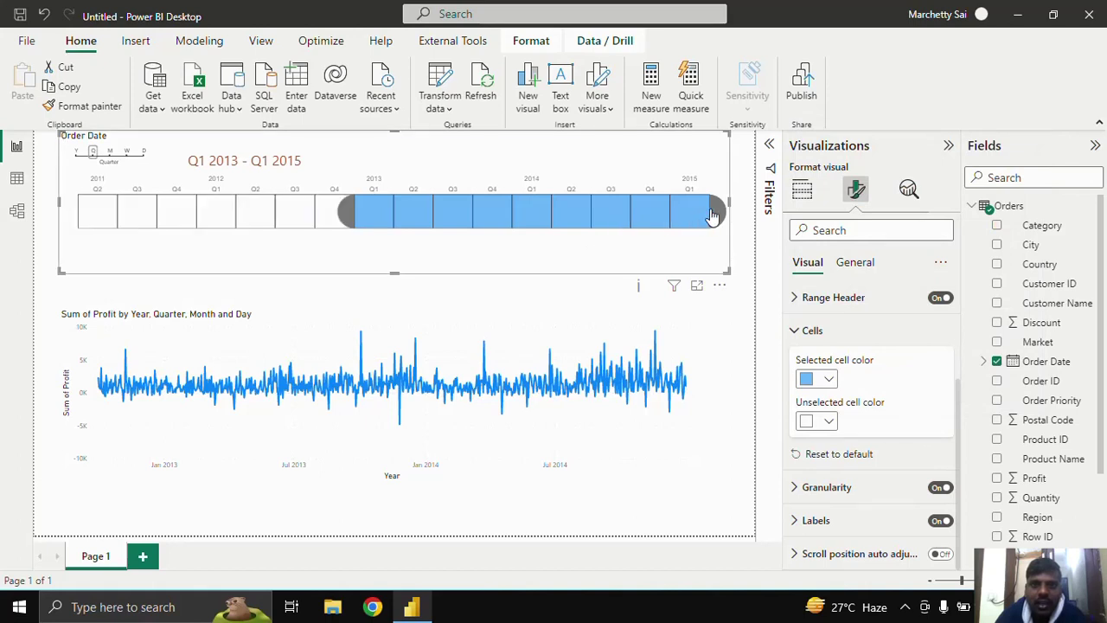
drag(672, 210, 563, 213)
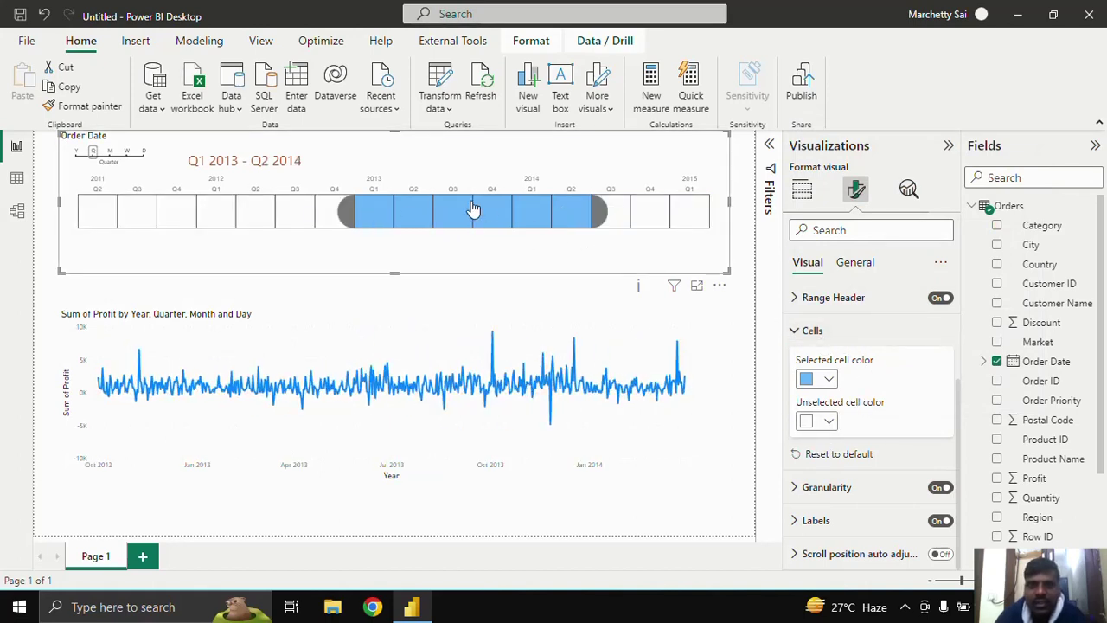
click(805, 333)
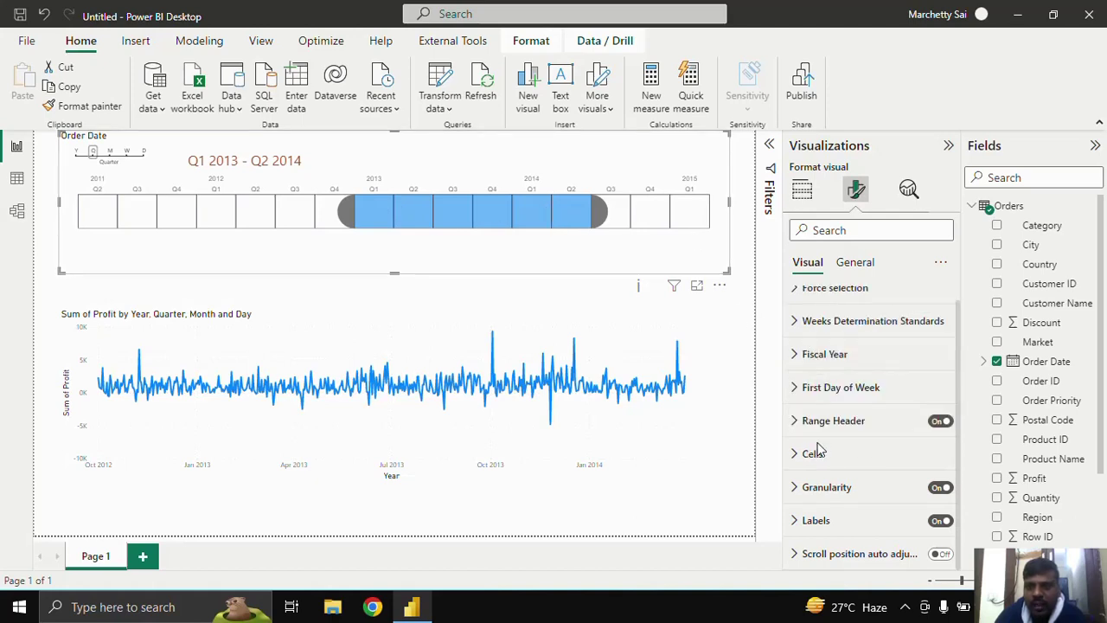
Set the timeline's granularity scale color to dark navy and its slider color to light orange.
click(800, 487)
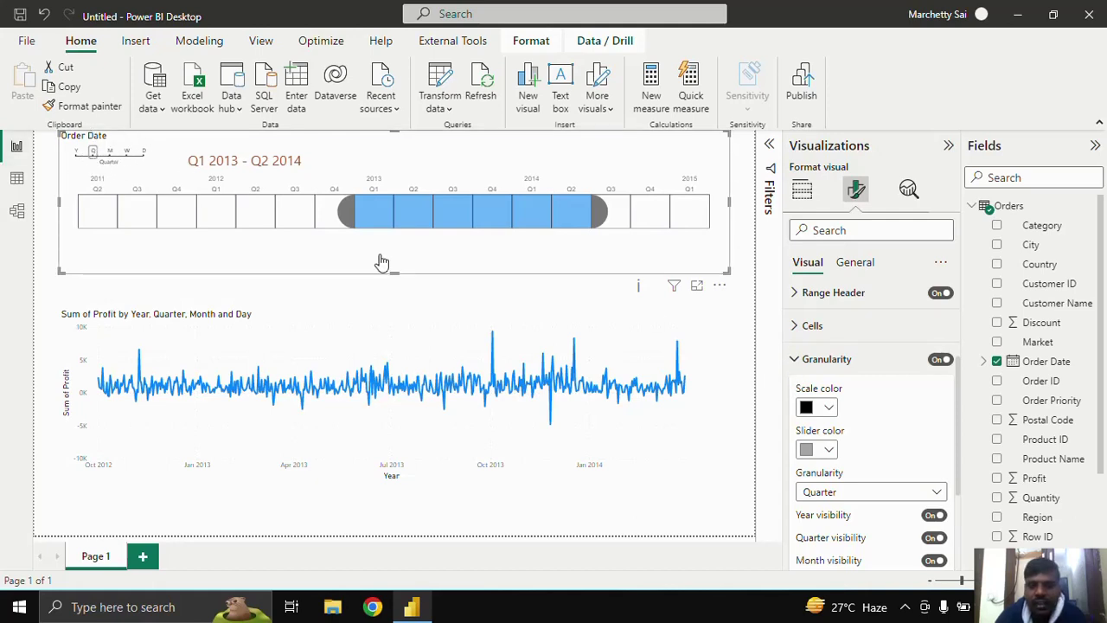
scroll(865, 485, down, 2)
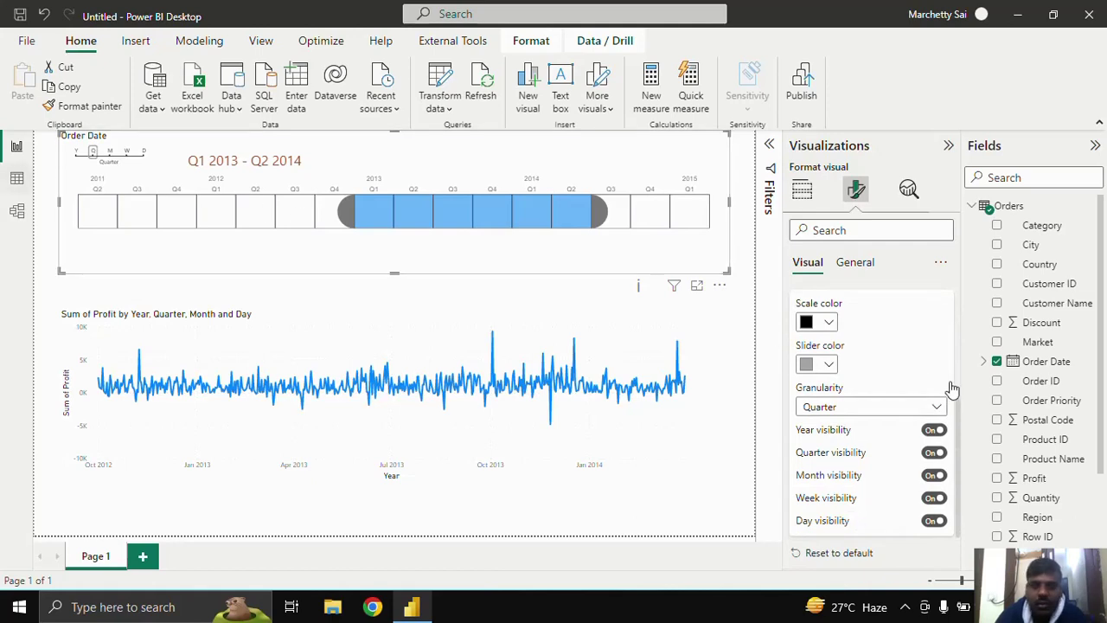
click(827, 326)
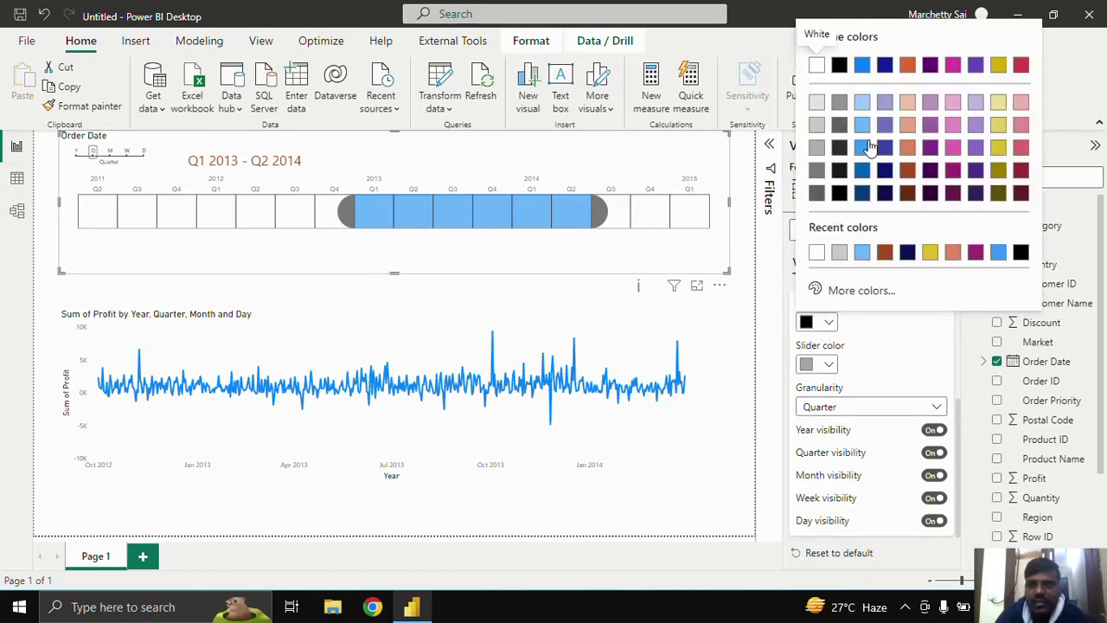
click(885, 192)
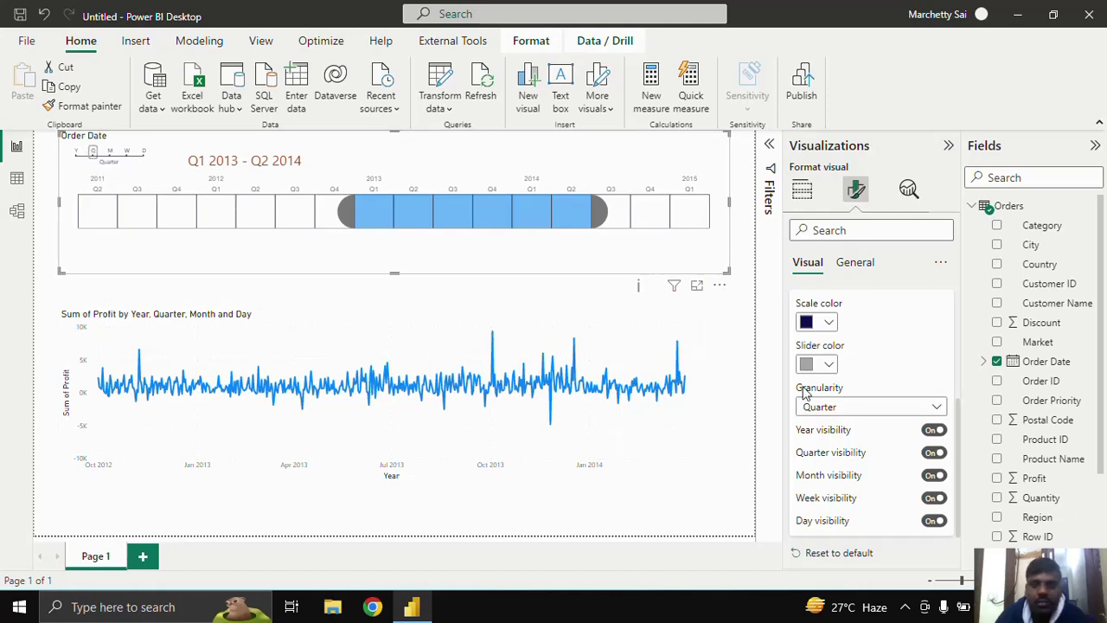
click(828, 364)
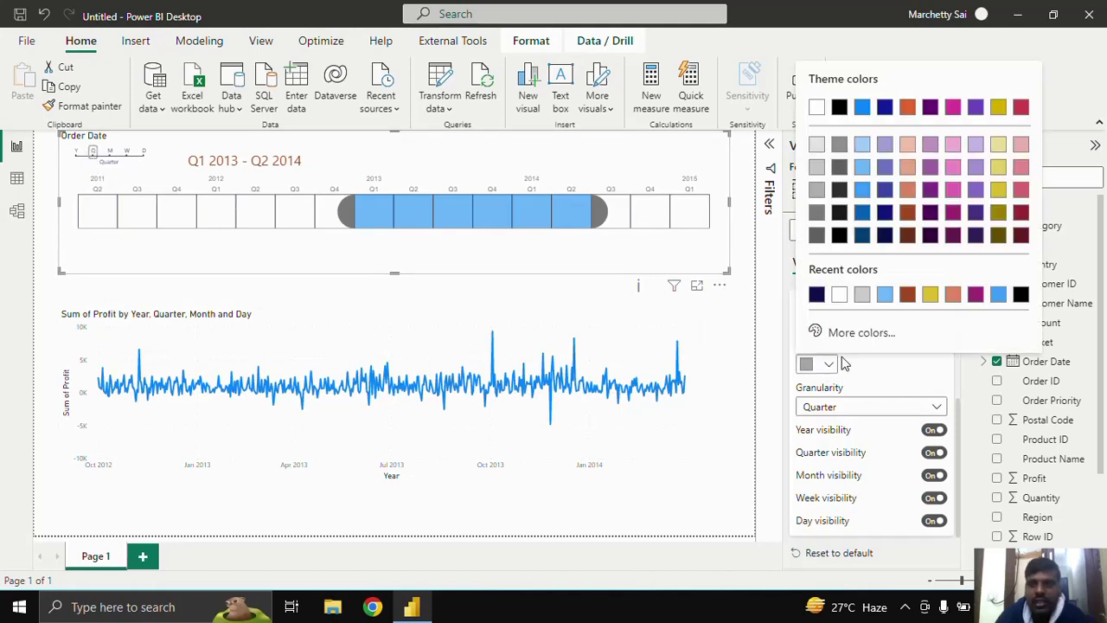
click(906, 190)
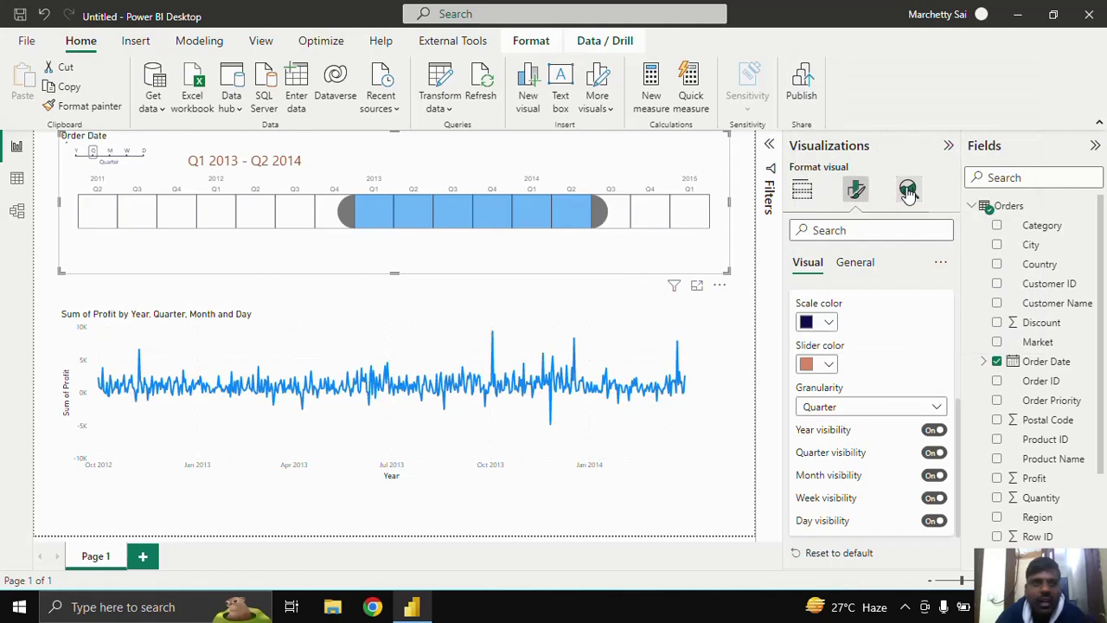
Try Month, Week and Quarter granularity on the timeline, and set the Granularity option to Year.
click(110, 153)
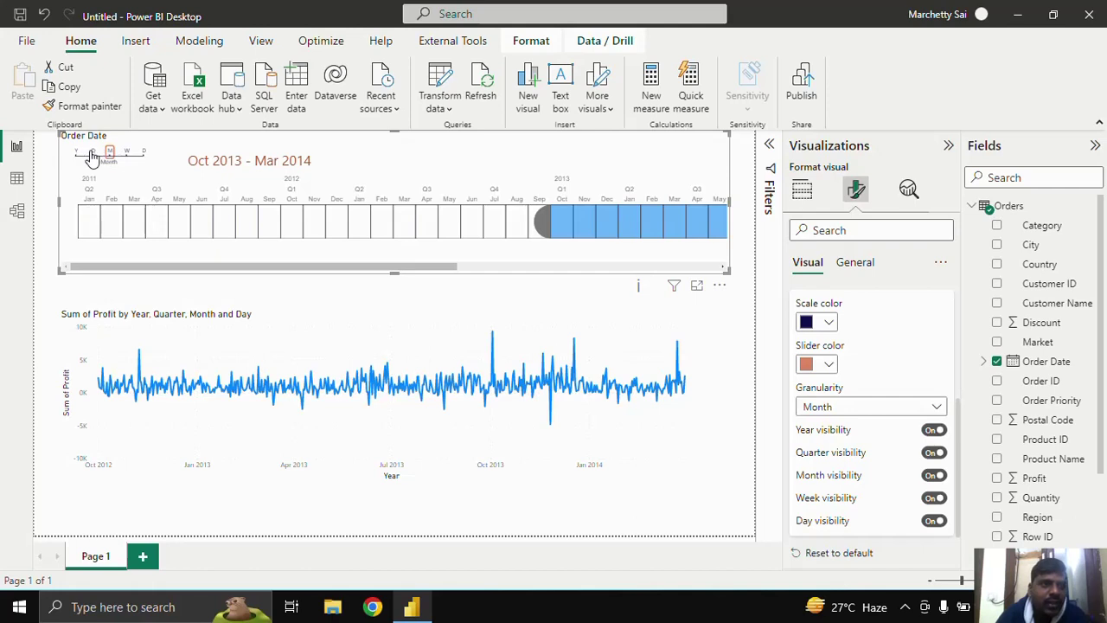
click(828, 408)
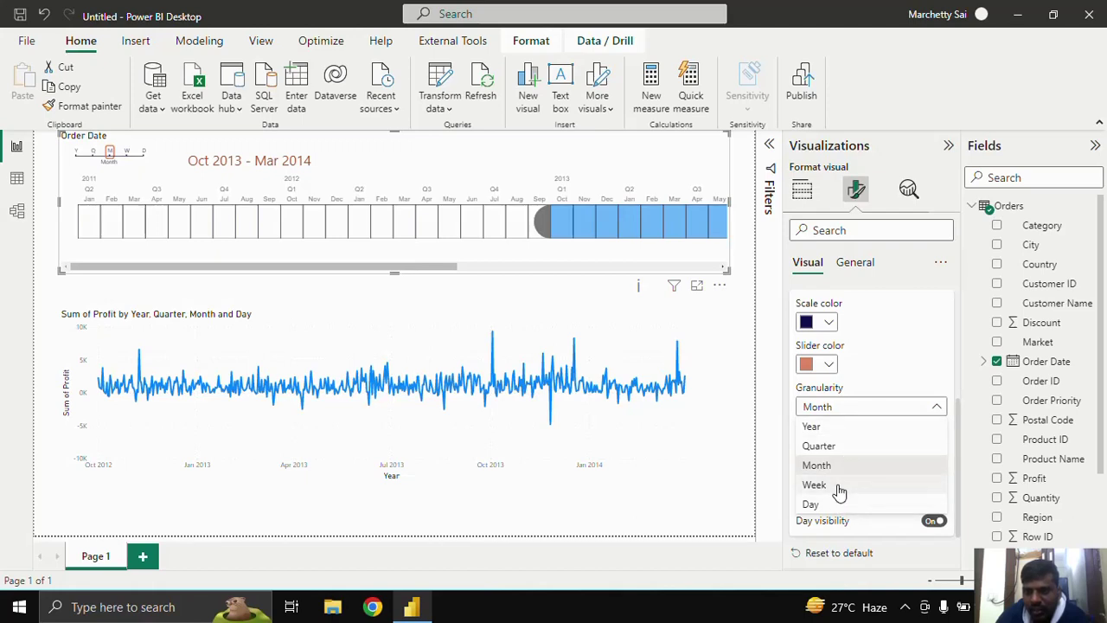
key(Escape)
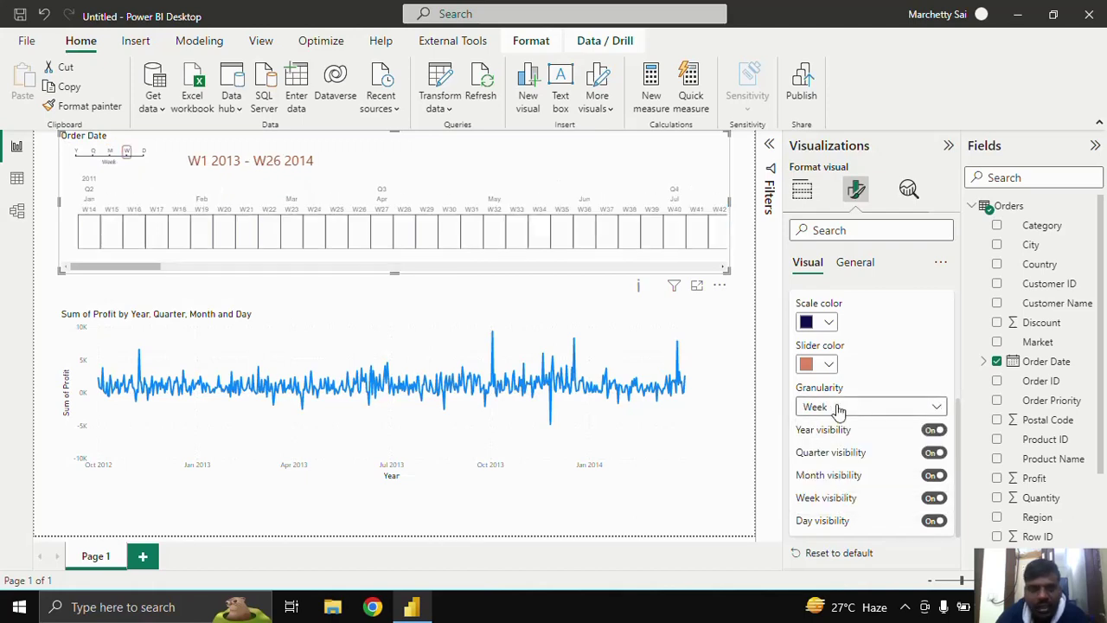
click(838, 410)
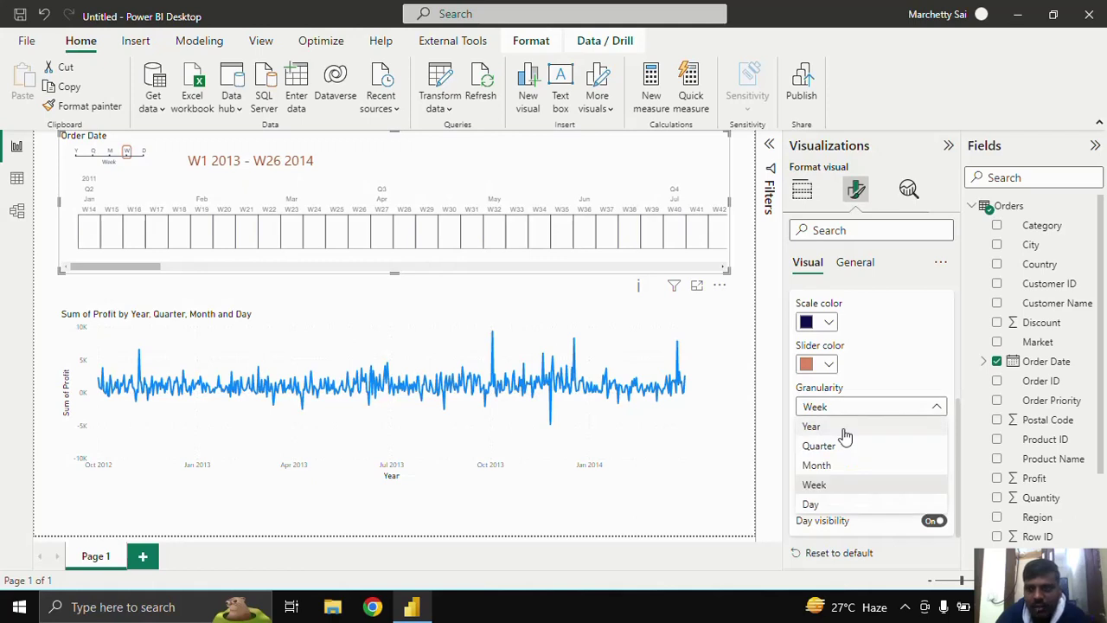
key(Escape)
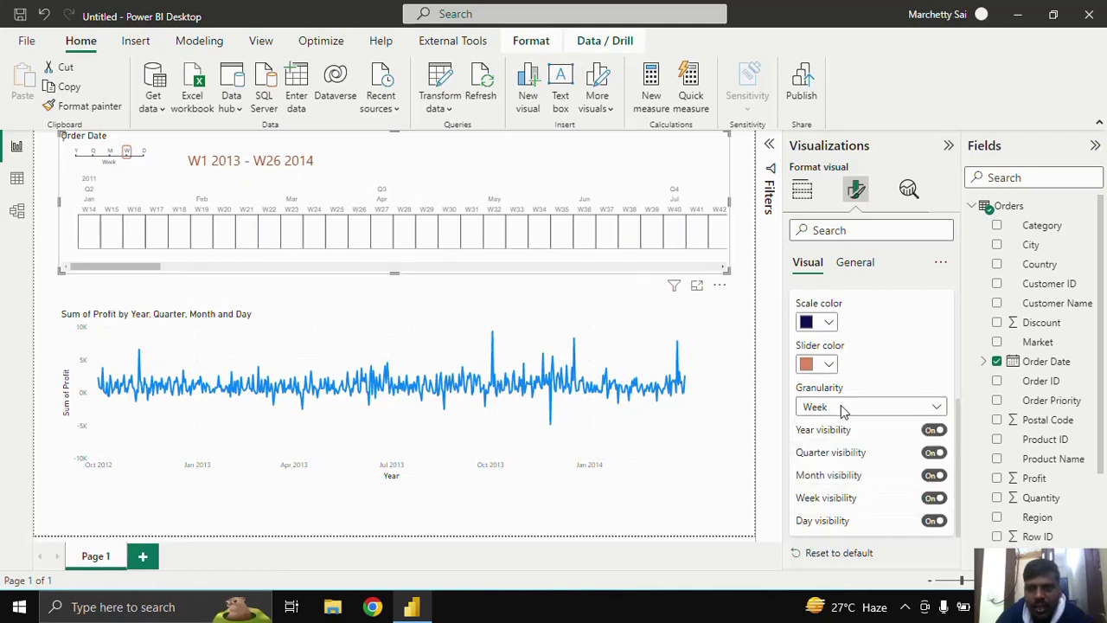
click(843, 411)
key(Escape)
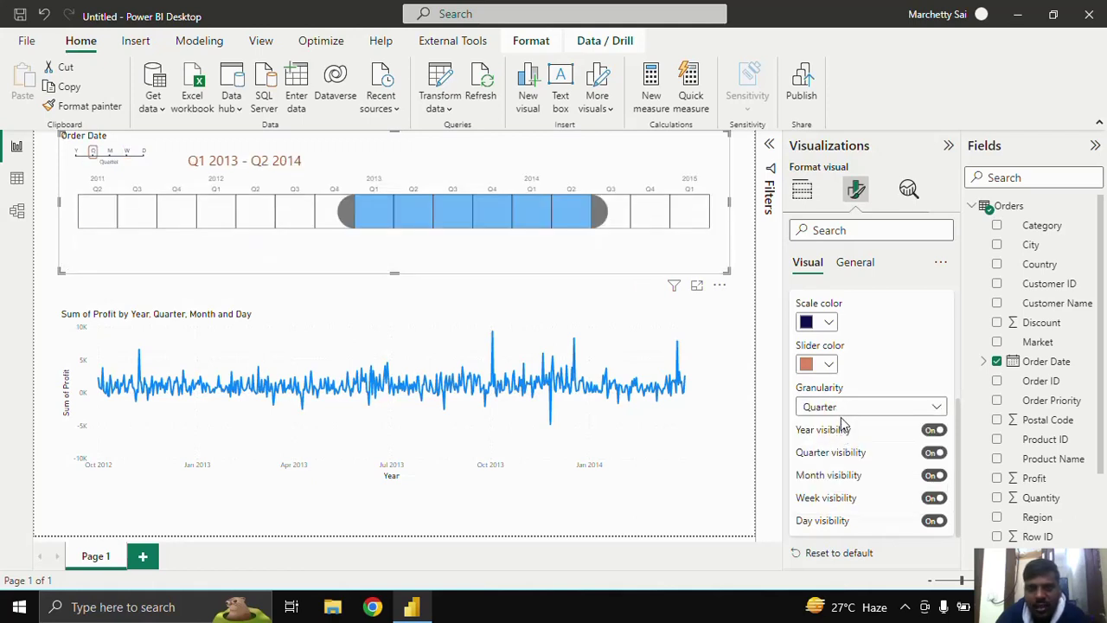
key(Up)
click(865, 412)
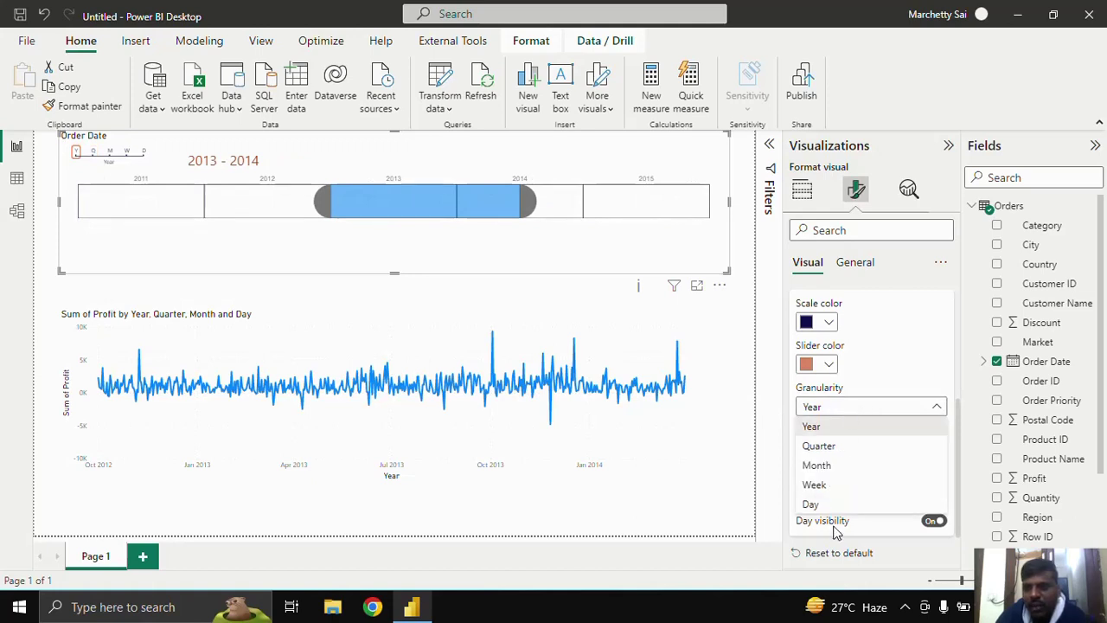
click(879, 405)
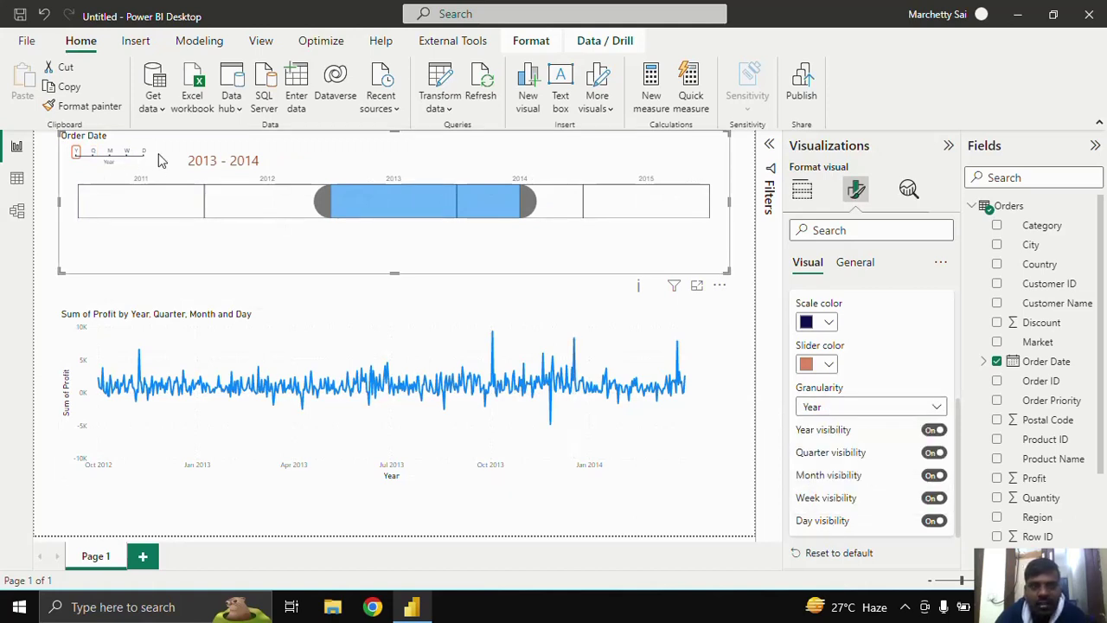
scroll(882, 432, down, 1)
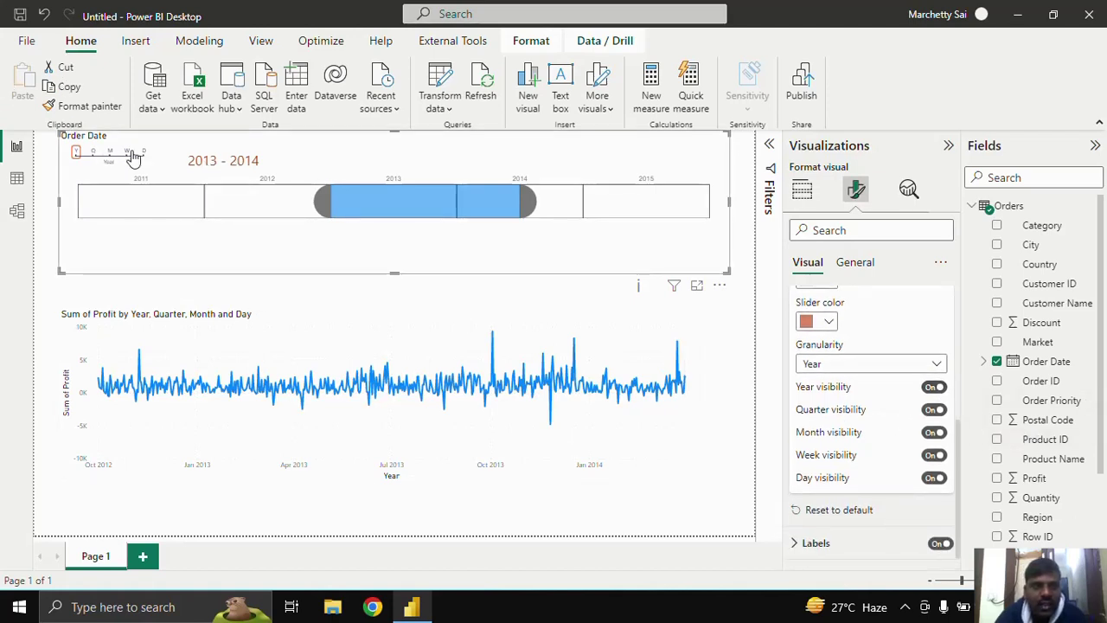
Turn off Year, Quarter, Month, Week and Day visibility in the timeline's granularity settings.
click(933, 388)
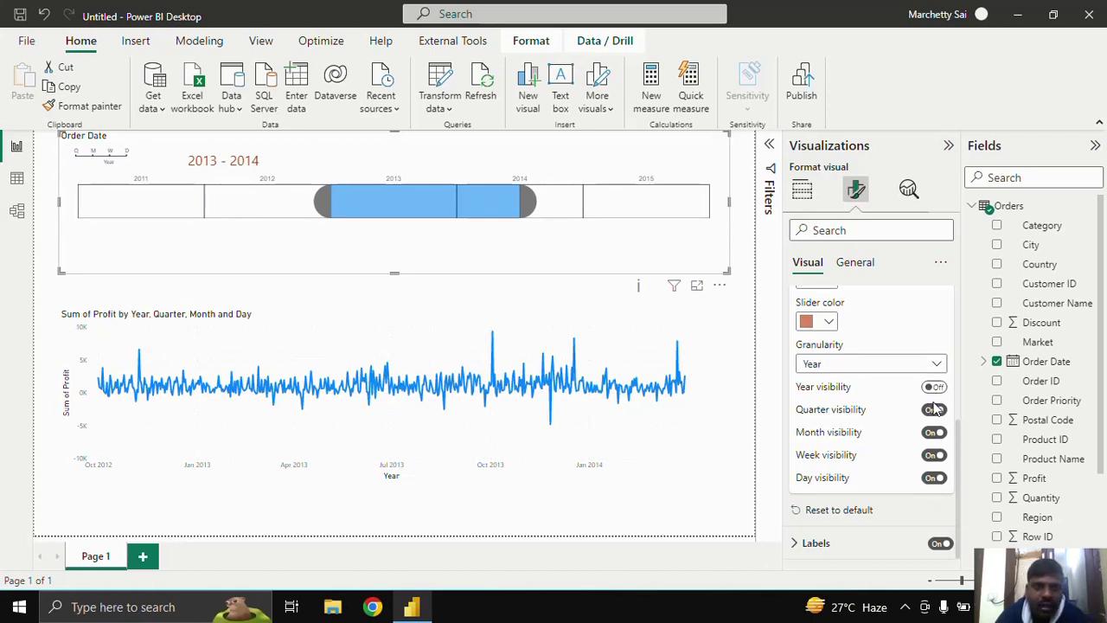
click(934, 412)
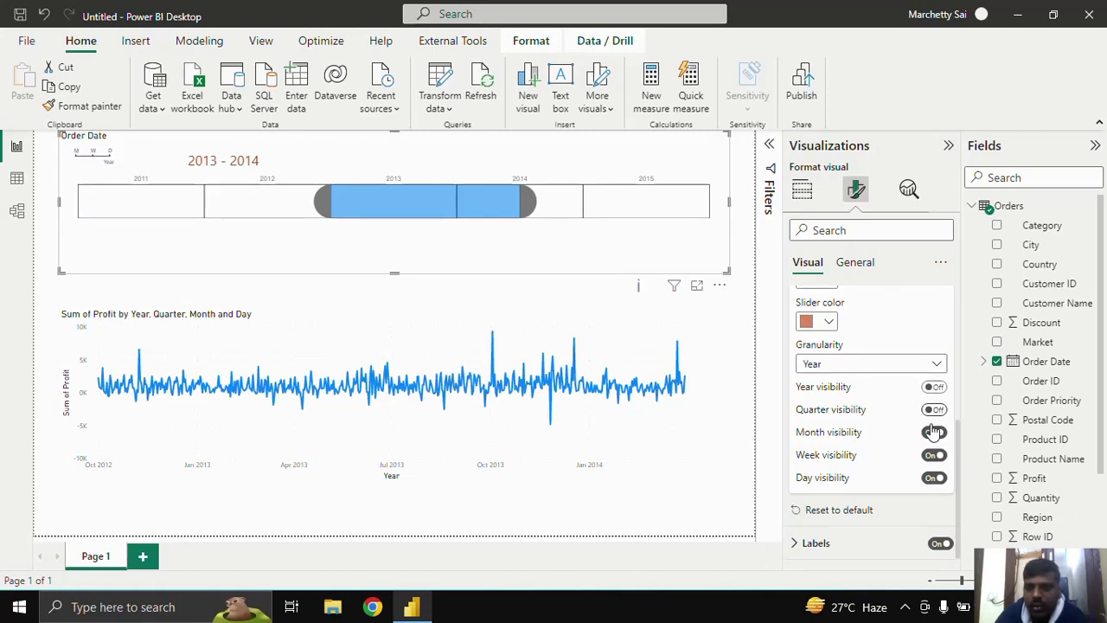
click(934, 433)
click(934, 456)
click(933, 479)
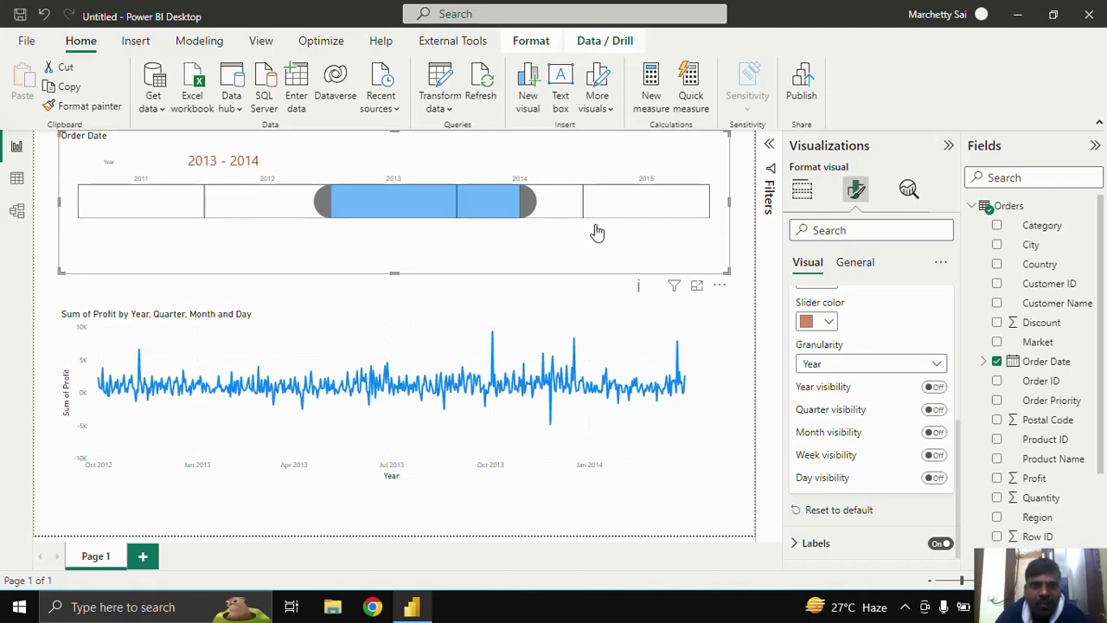
Shrink the Order Date timeline slicer slightly in width and height.
drag(730, 274, 710, 241)
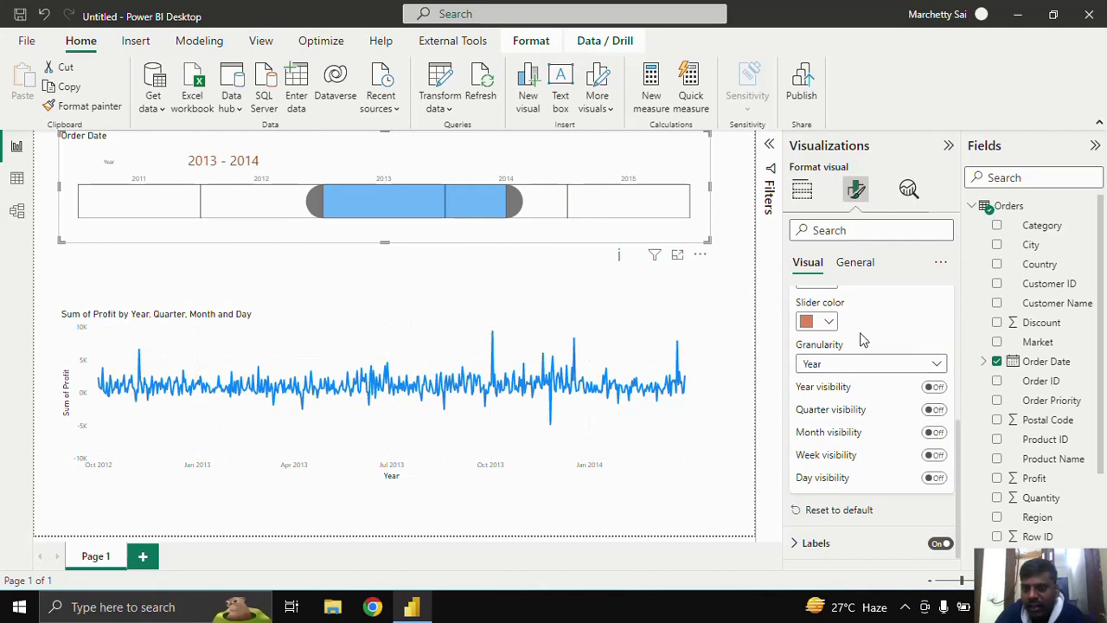
scroll(867, 413, up, 3)
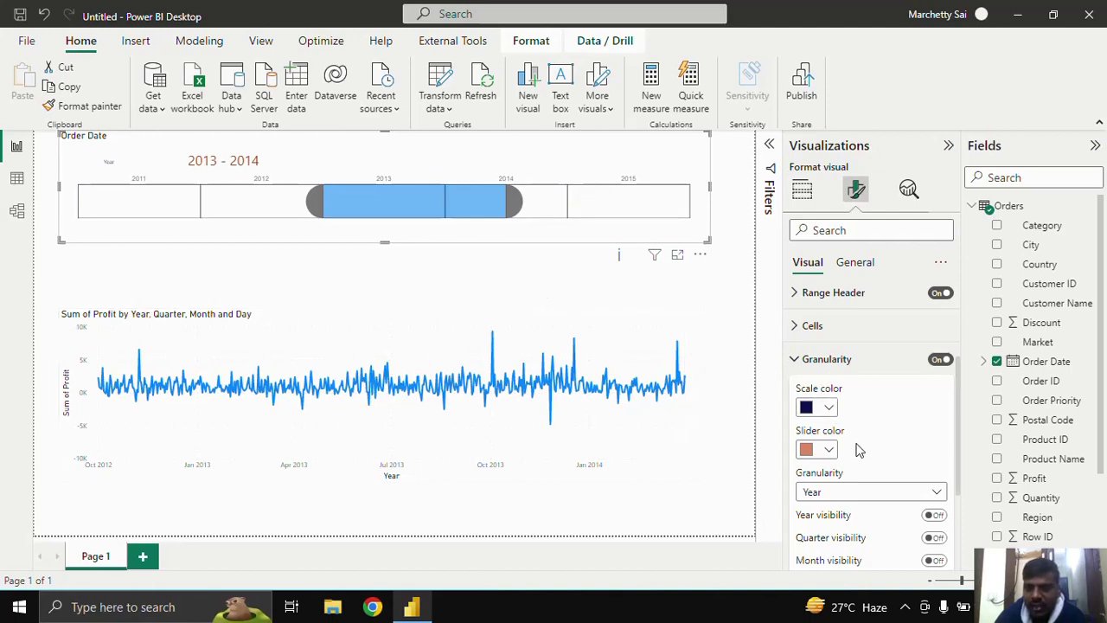
scroll(857, 454, down, 2)
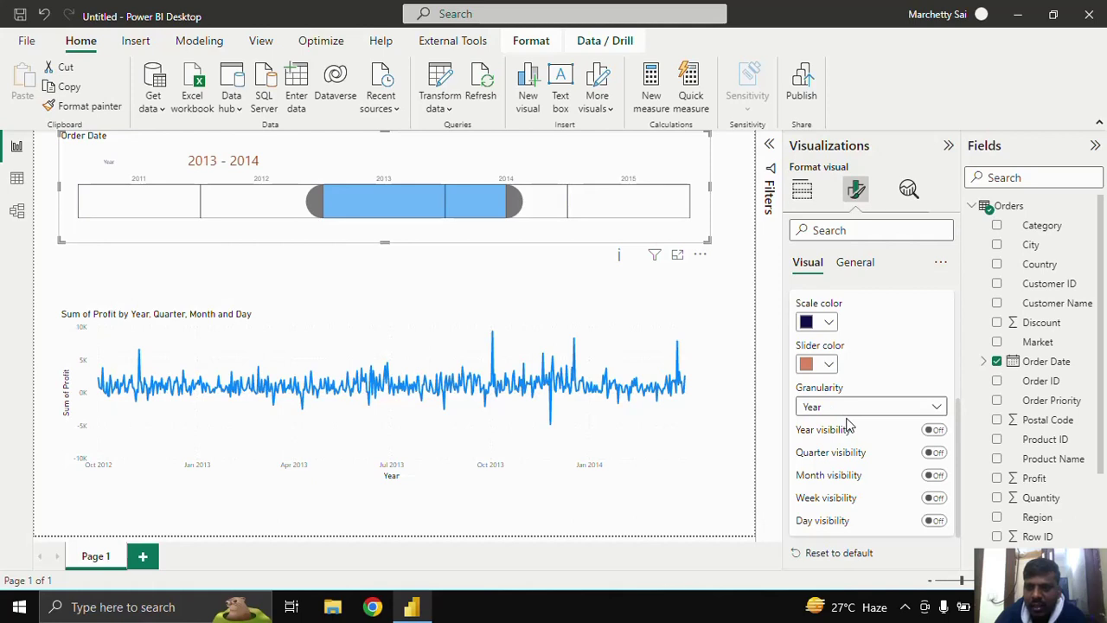
scroll(849, 420, up, 2)
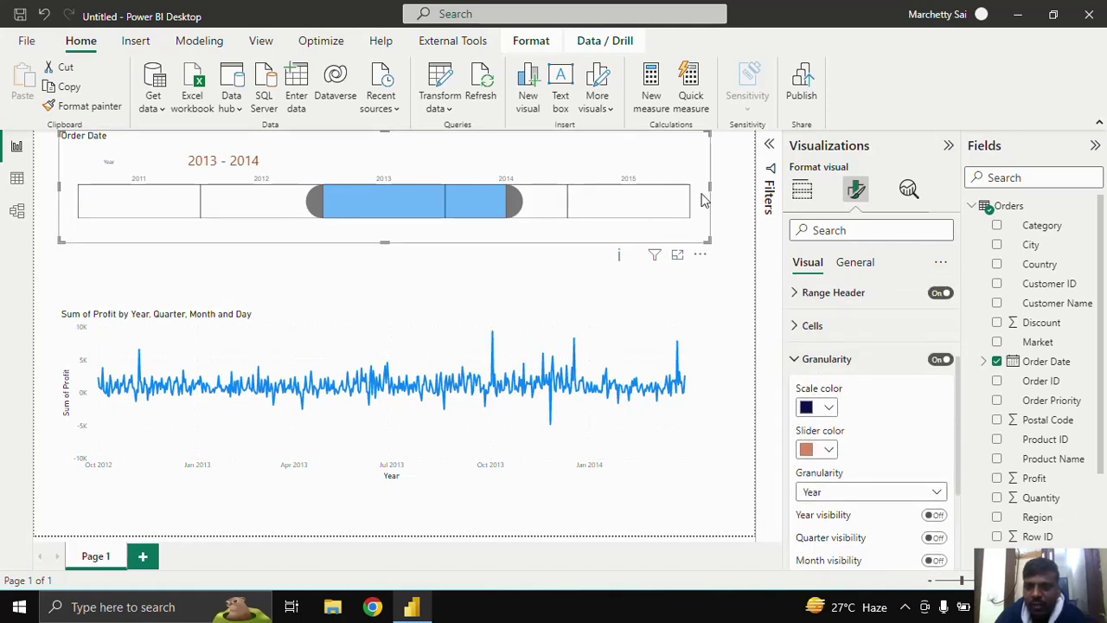
Turn Year, Quarter, Month, Week and Day visibility back on for the timeline's granularity scale.
scroll(875, 454, down, 2)
click(934, 430)
click(937, 452)
click(934, 475)
click(934, 497)
click(935, 520)
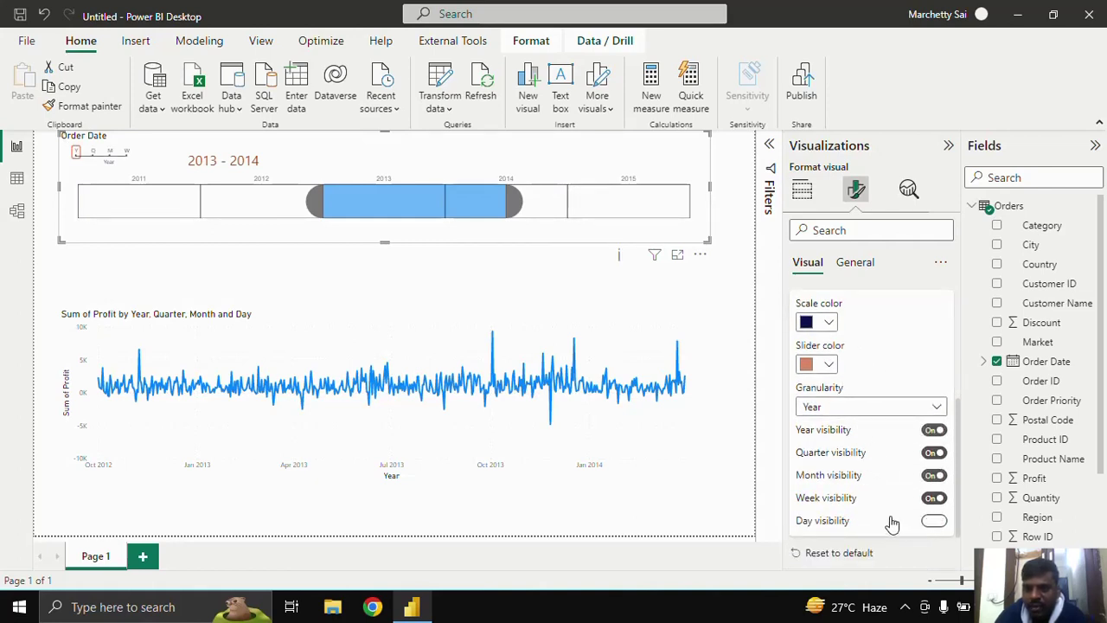
Expand the timeline's Labels settings, then turn the labels off and back on.
scroll(893, 523, down, 2)
click(822, 521)
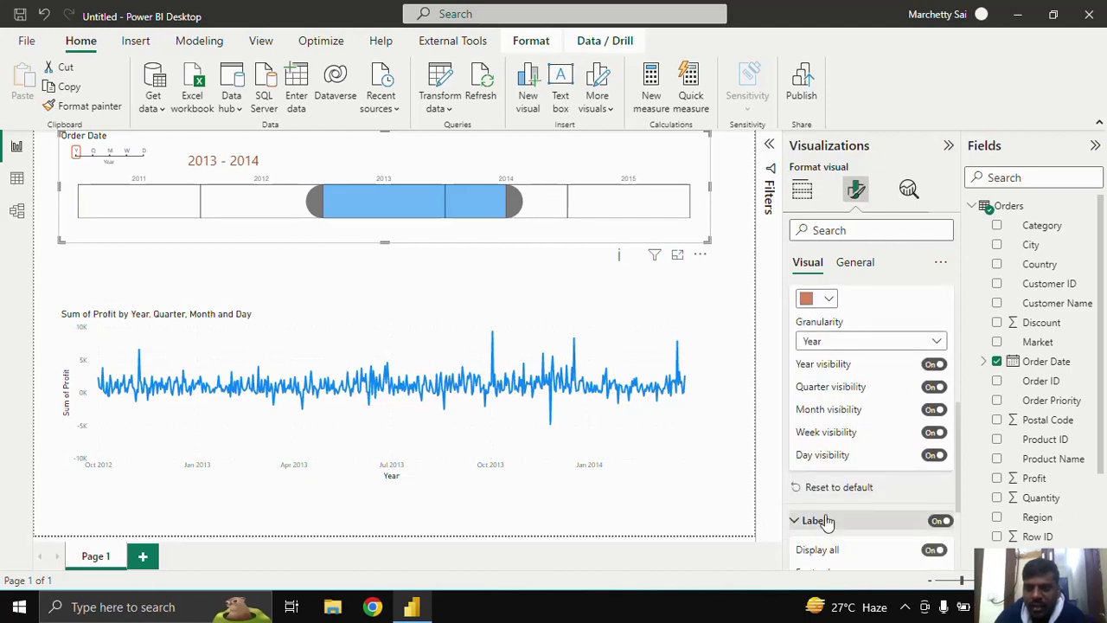
scroll(839, 514, down, 2)
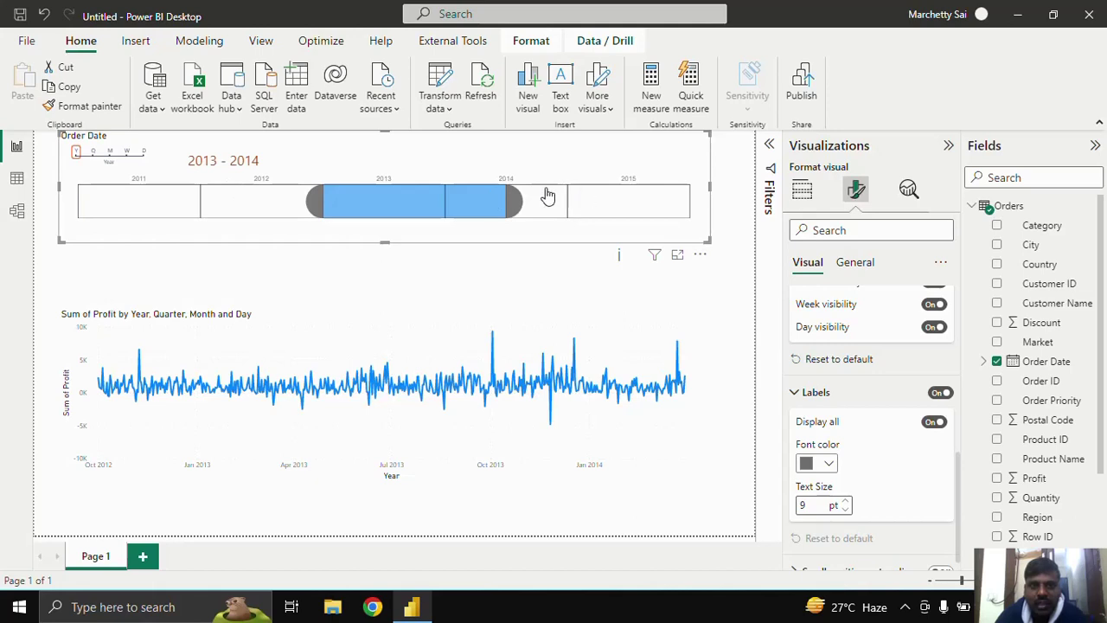
click(938, 394)
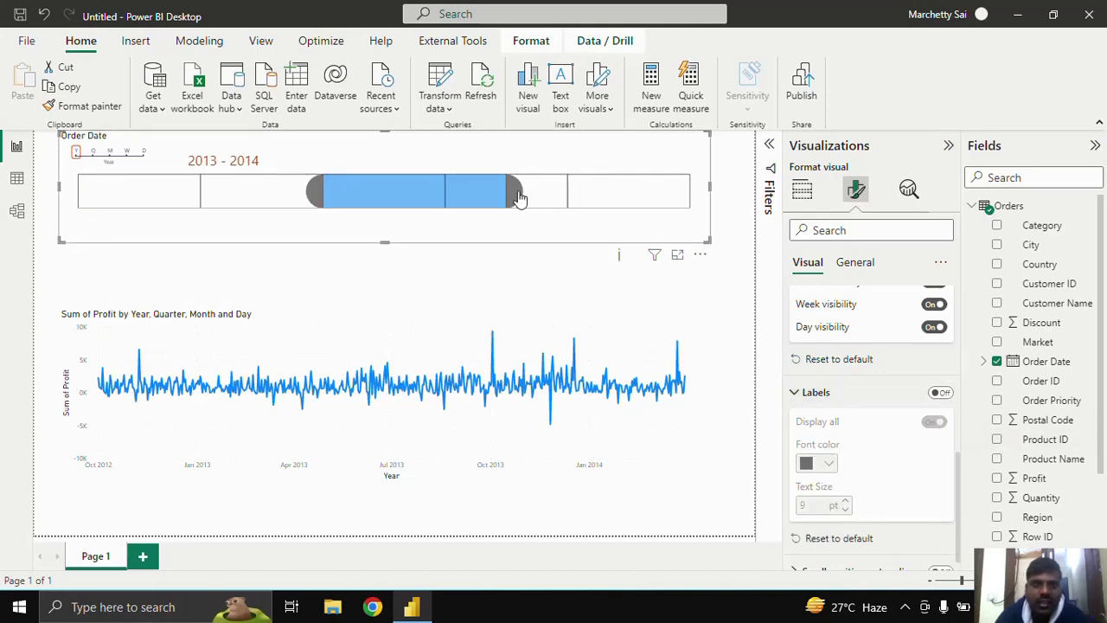
click(940, 394)
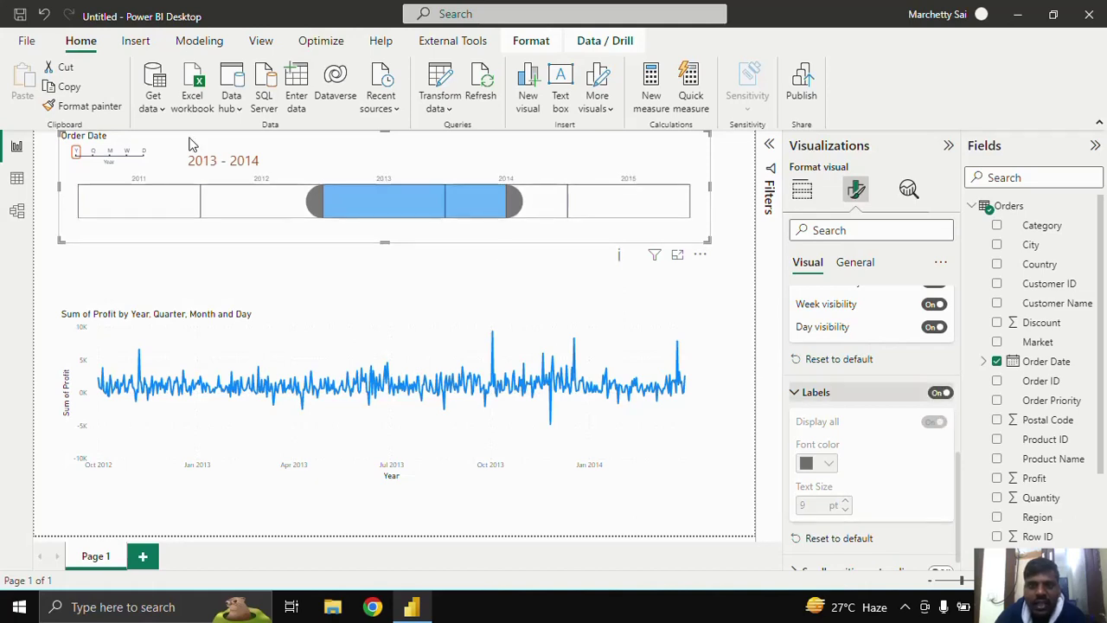
Switch the timeline to Month granularity, then try the labels with Display all off and restore it.
click(110, 153)
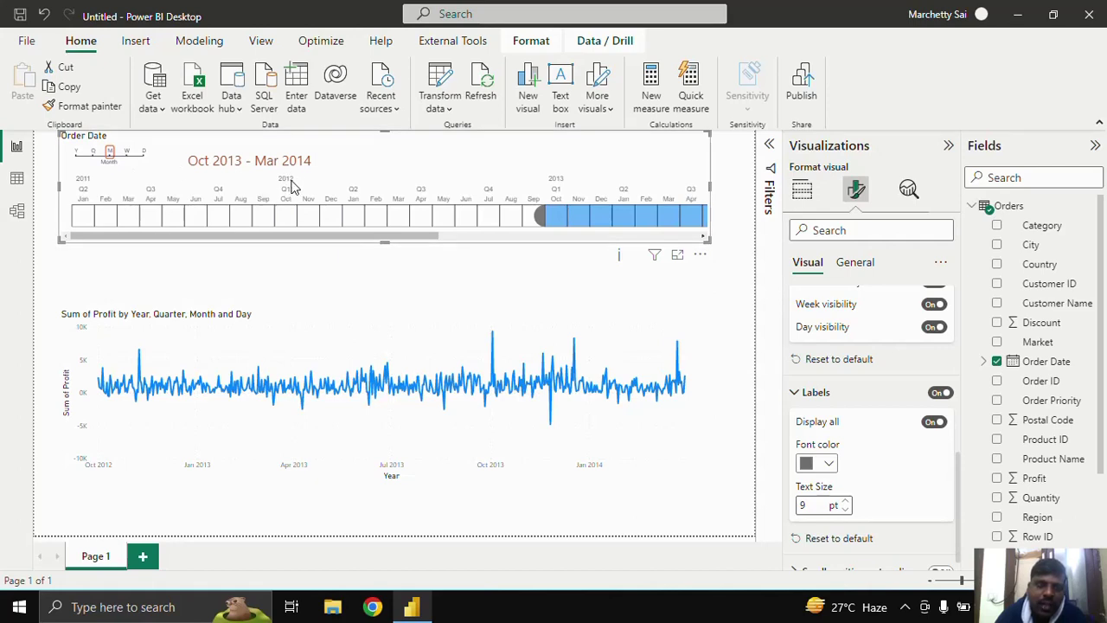
click(934, 430)
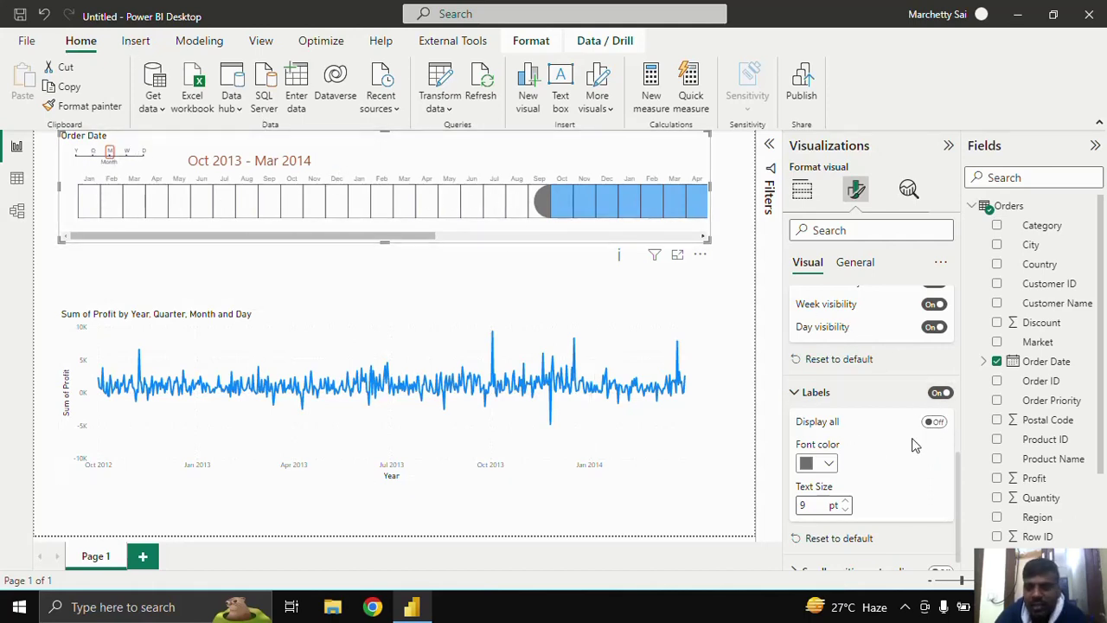
click(934, 423)
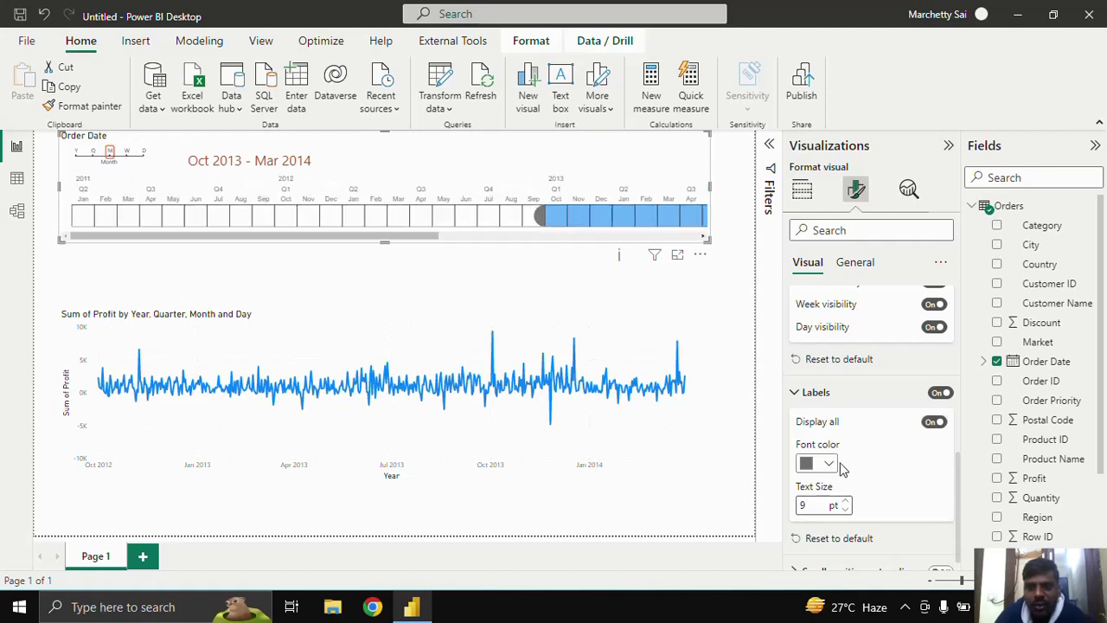
Set the timeline labels to dark navy at 12 pt and make the slicer taller.
click(811, 463)
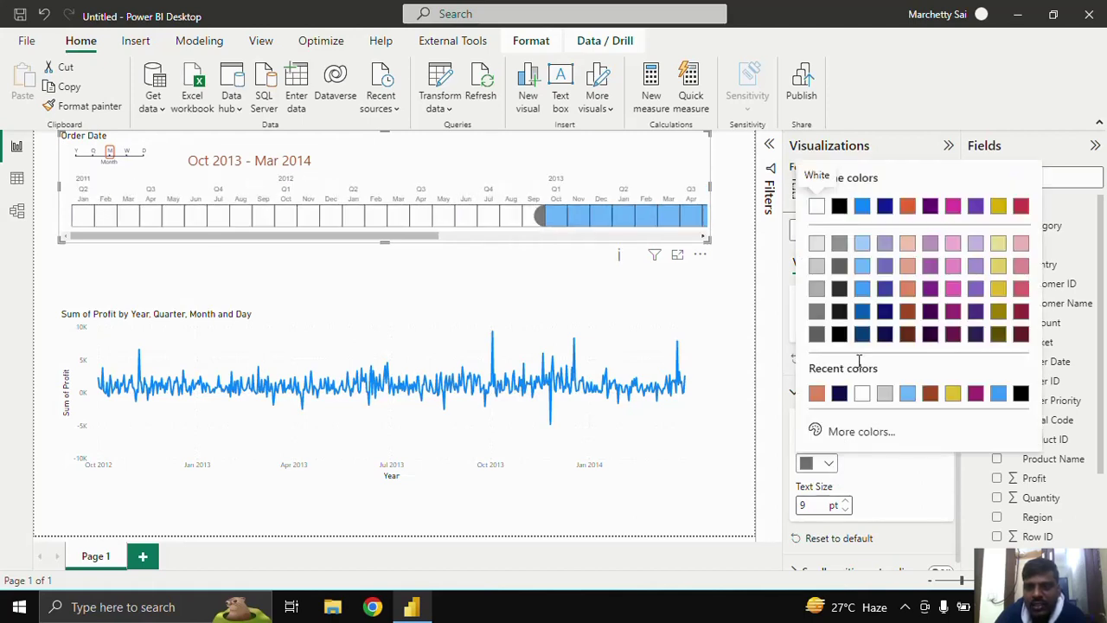
click(887, 336)
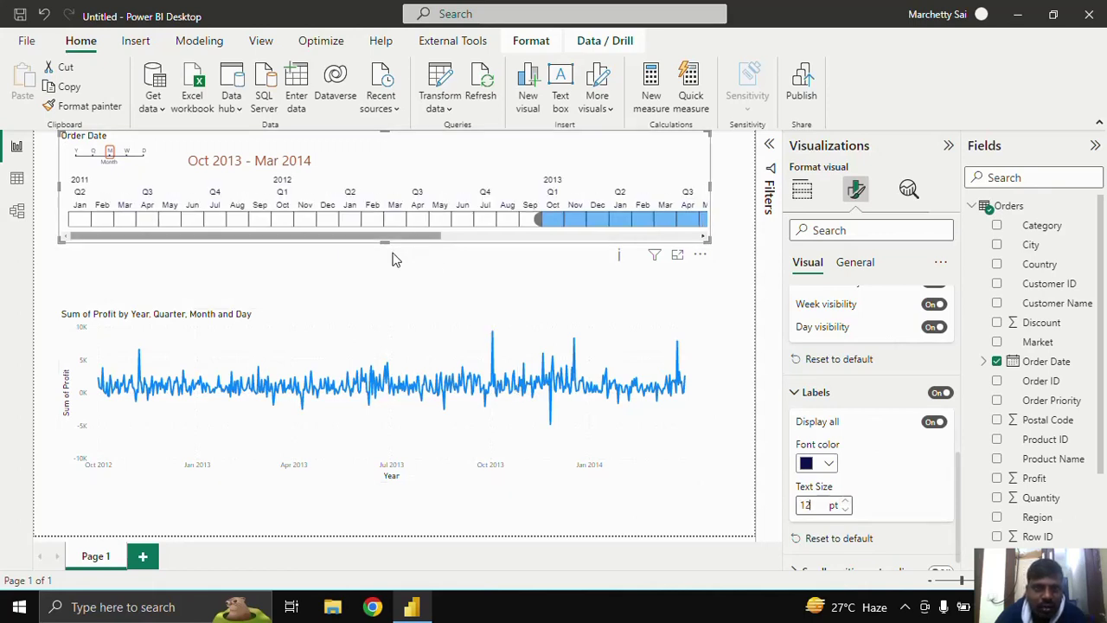
drag(388, 243, 610, 292)
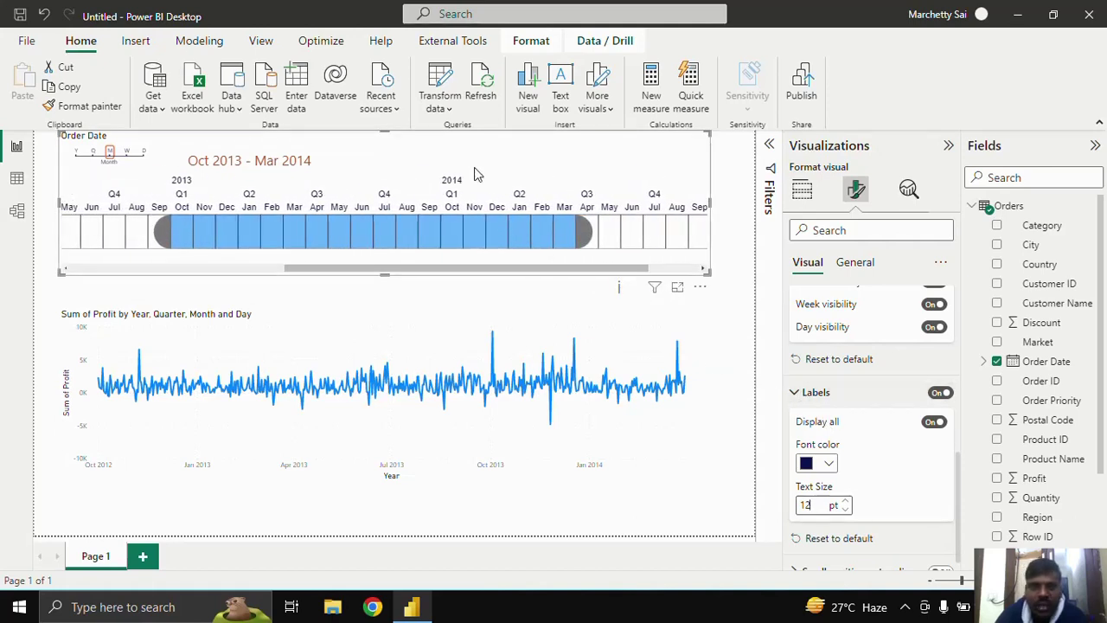
Expand the Scroll position auto adjustment settings in place of Labels and widen the formatting pane.
click(796, 393)
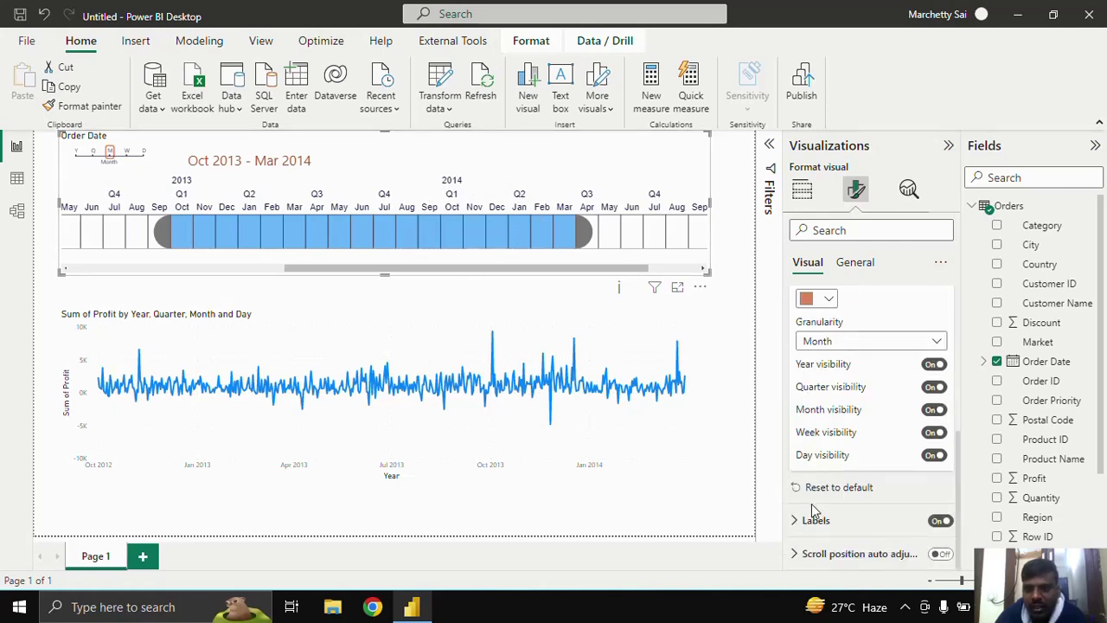
click(799, 557)
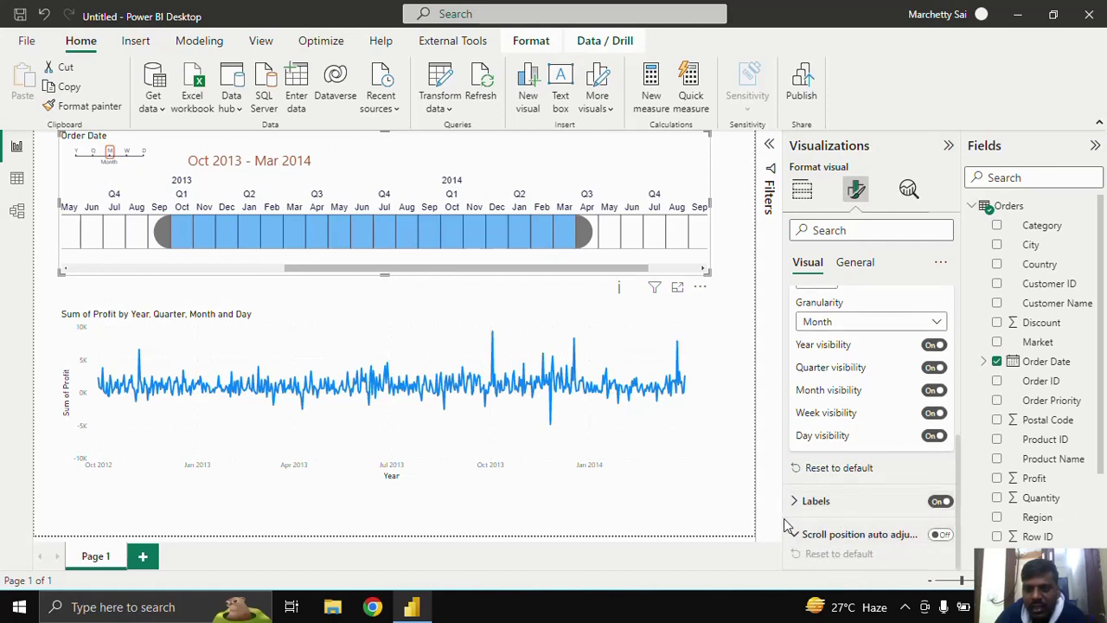
drag(746, 517, 709, 523)
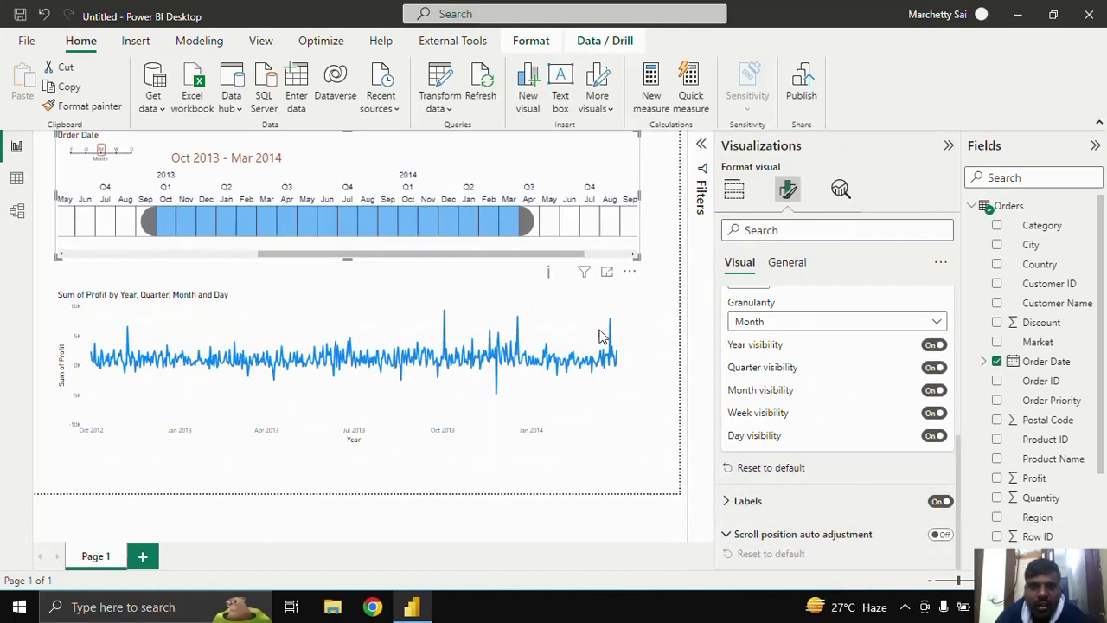
Select July 2011 to August 2012 on the timeline and scroll back and forth along its months.
drag(391, 259, 467, 227)
click(205, 226)
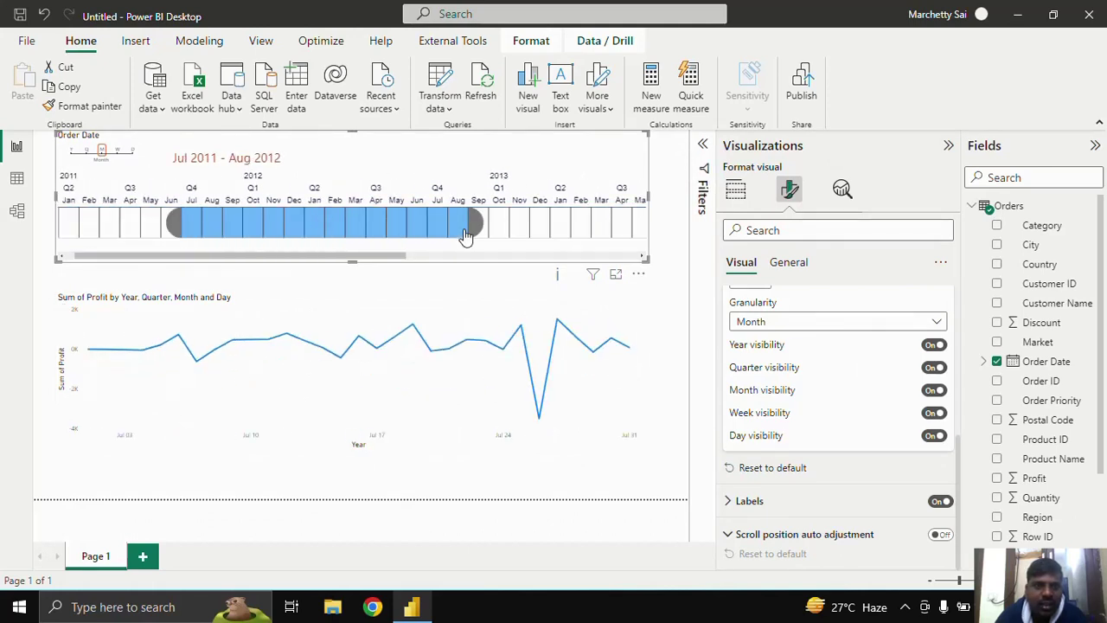
drag(408, 257, 531, 273)
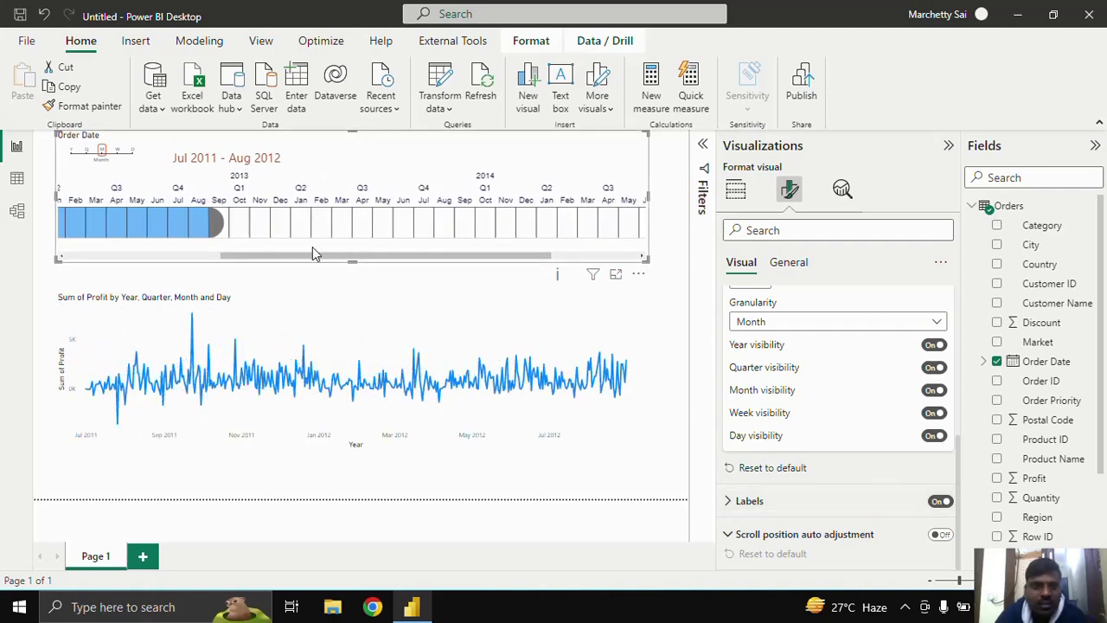
drag(333, 264, 186, 242)
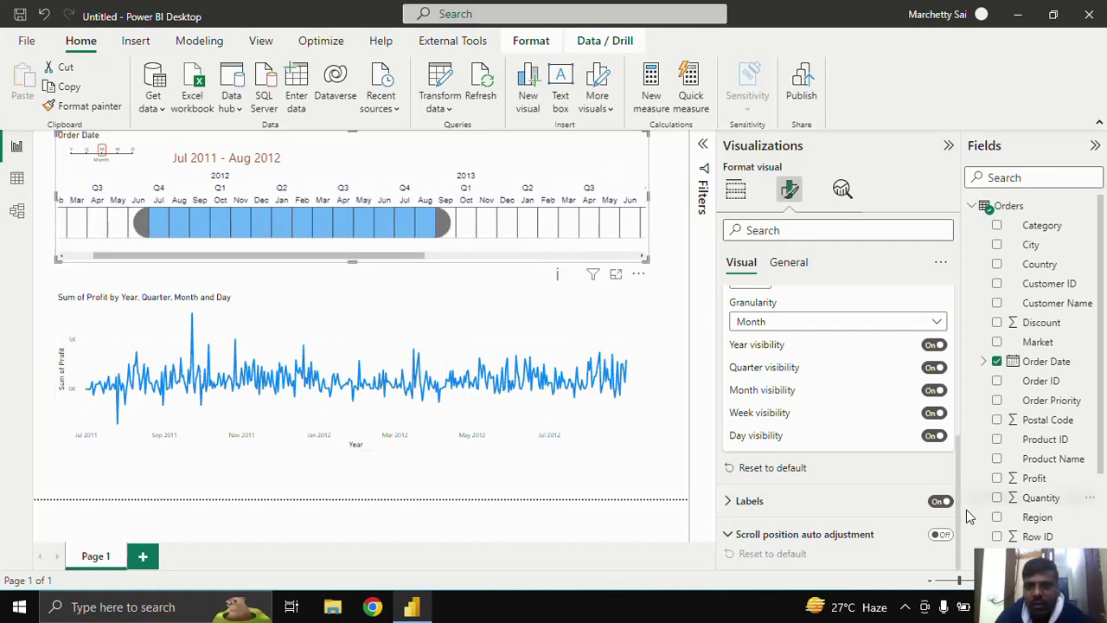
Turn on Scroll position auto adjustment and scroll the timeline to its beginning.
click(941, 537)
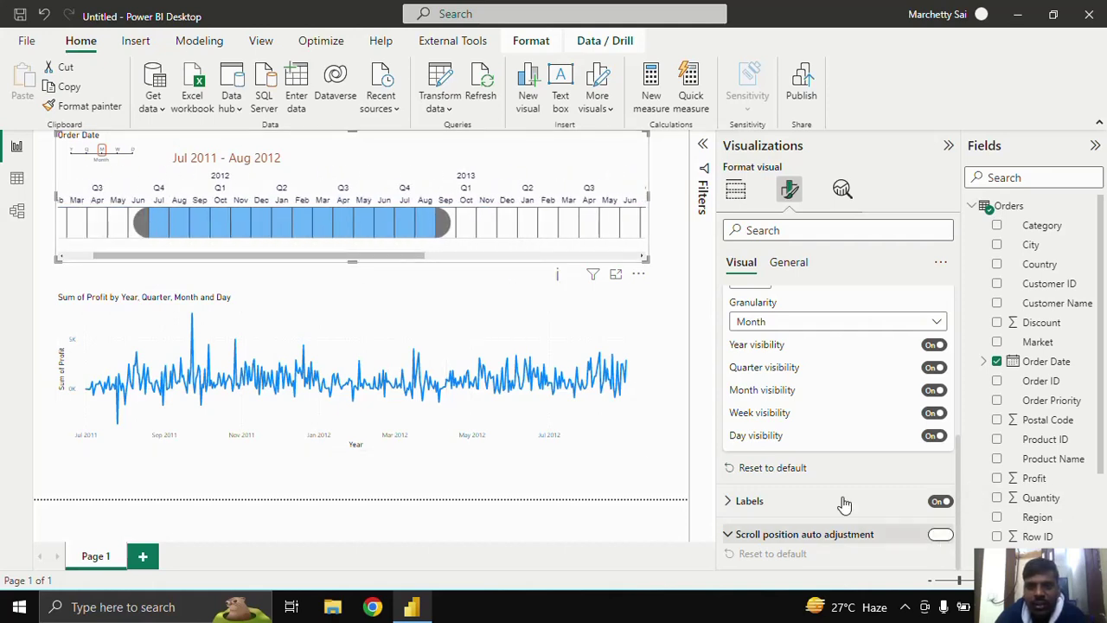
drag(329, 262, 309, 240)
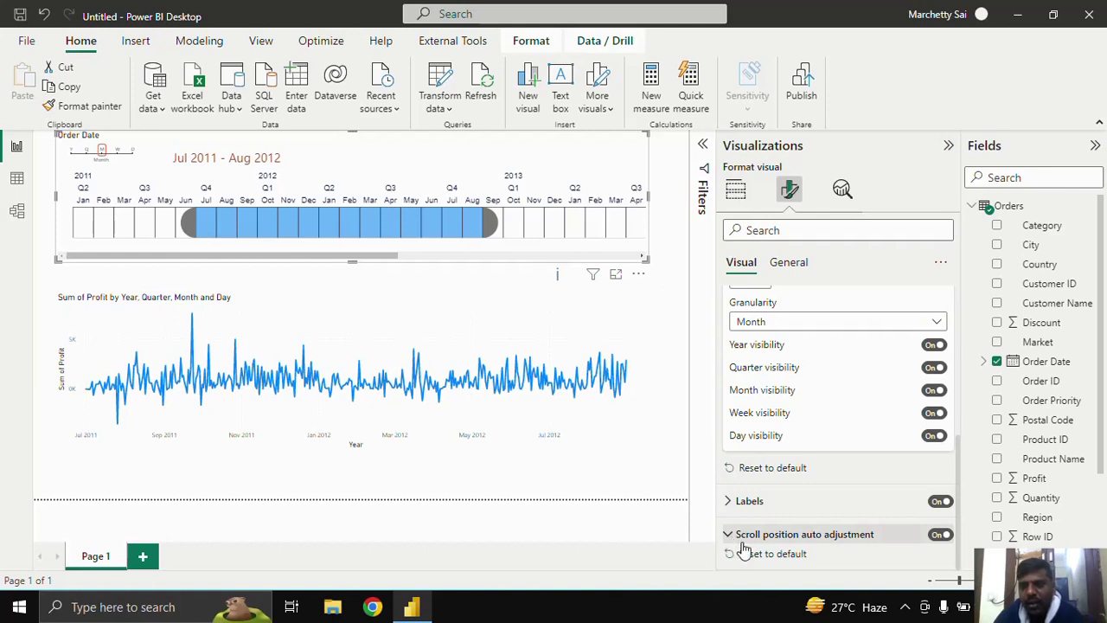
Collapse the Granularity settings and widen the timeline slicer out to the report page's edge.
scroll(775, 394, up, 3)
click(752, 362)
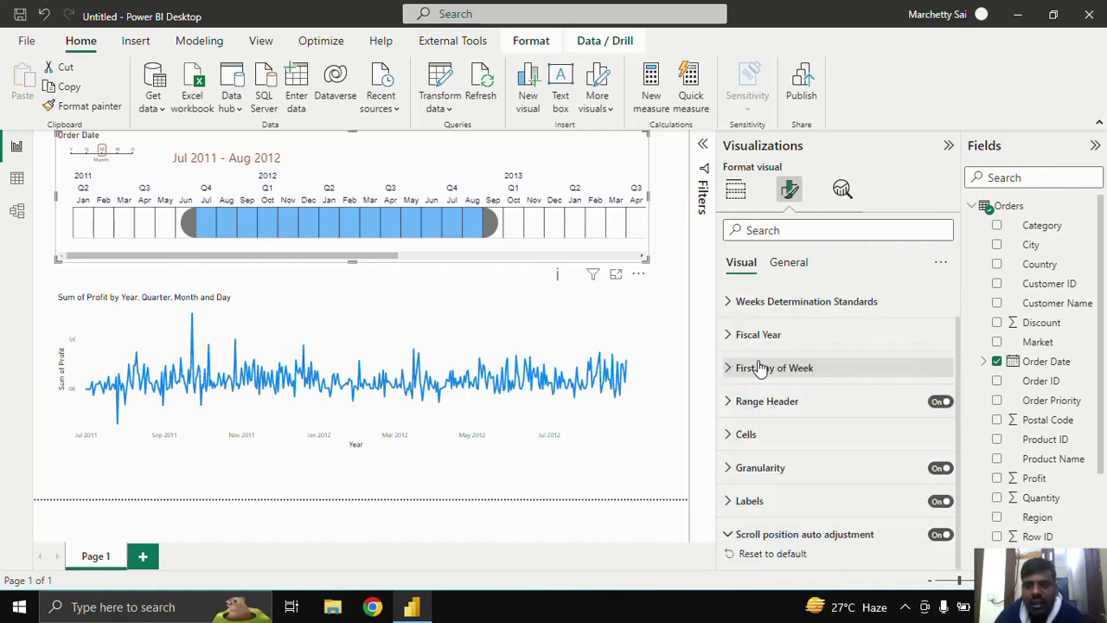
scroll(774, 455, up, 1)
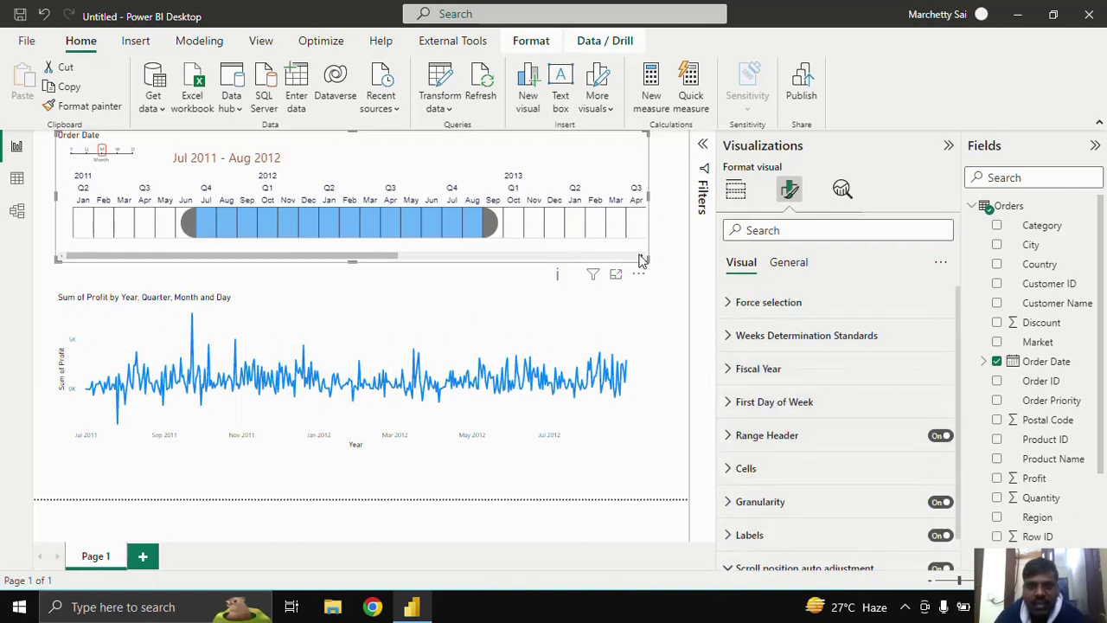
drag(645, 256, 682, 260)
mouse_move(411, 259)
mouse_down()
mouse_move(580, 263)
mouse_move(396, 261)
mouse_up()
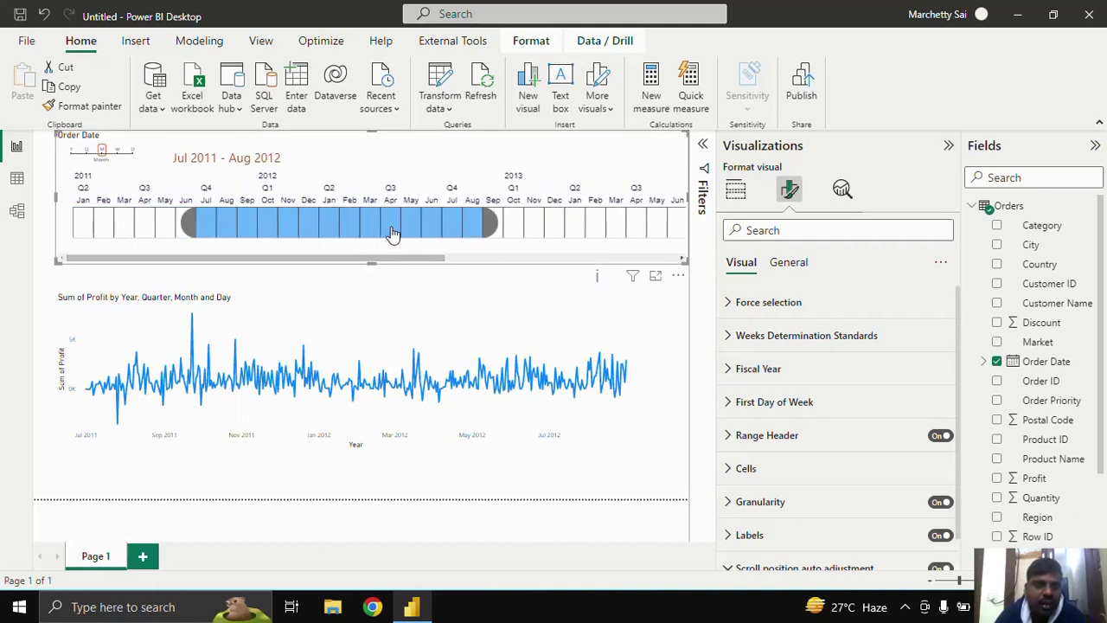